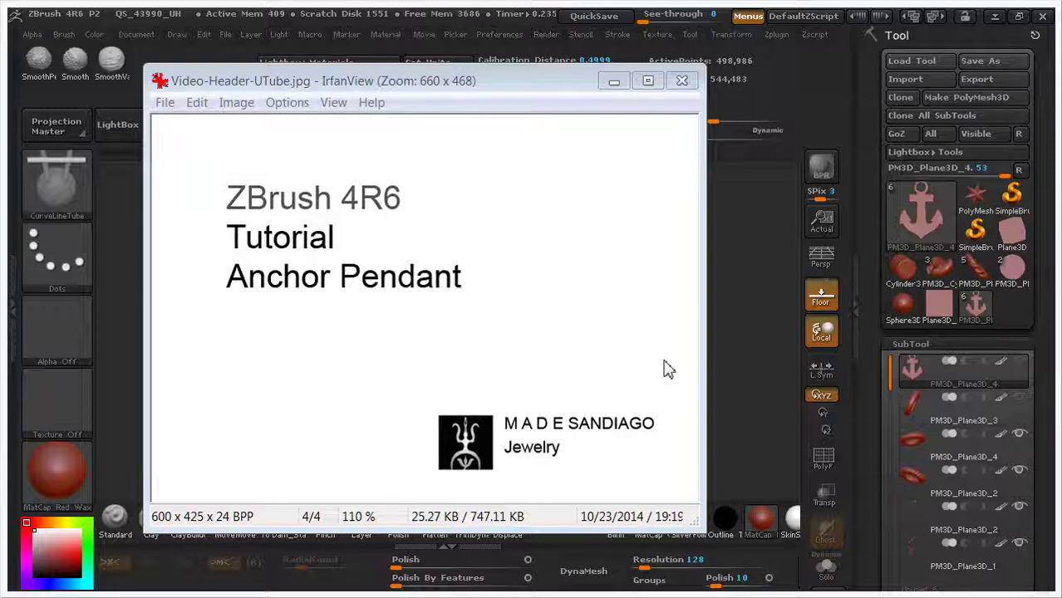
# - Minimize the title image and examine the finished anchor pendant model in ZBrush
pyautogui.click(614, 80)
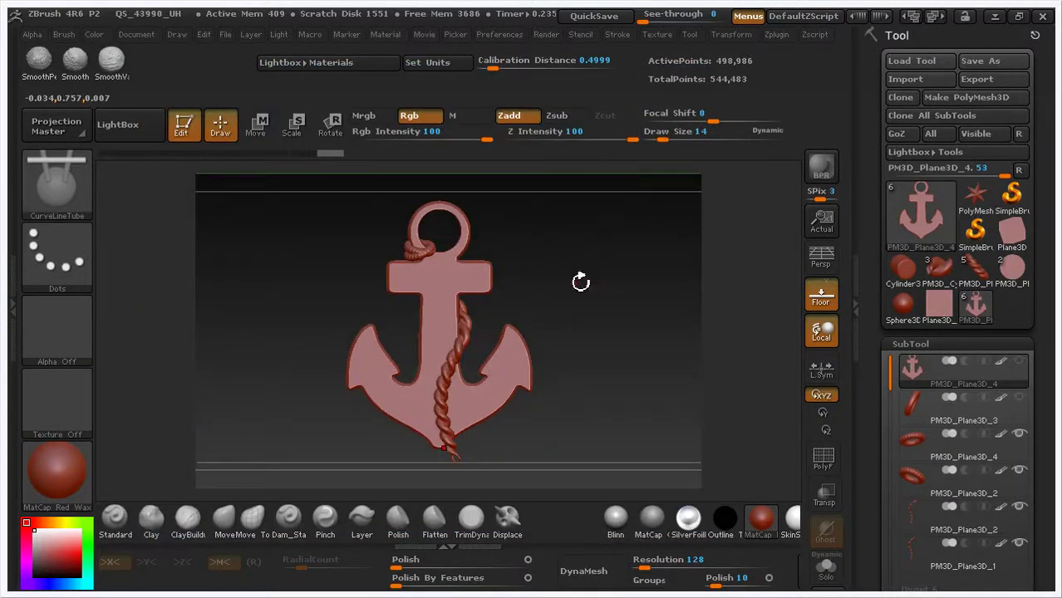
pyautogui.keyDown('ctrl'); pyautogui.moveTo(578, 281); pyautogui.dragTo(584, 304, button='right'); pyautogui.keyUp('ctrl')
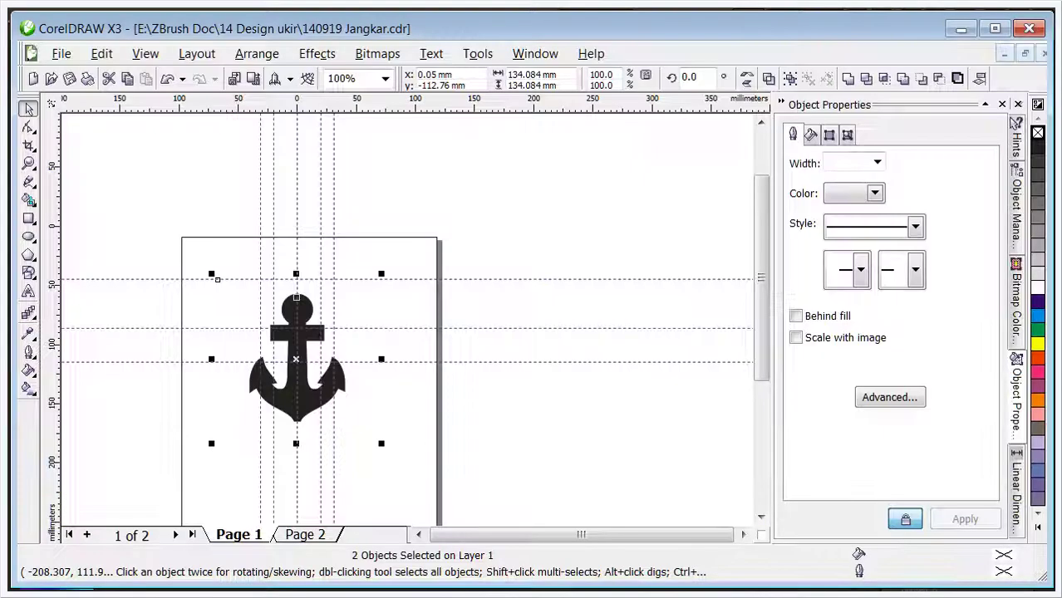
# - In CorelDRAW, give the square around the anchor a Hairline outline width and restore it to None
pyautogui.click(564, 403)
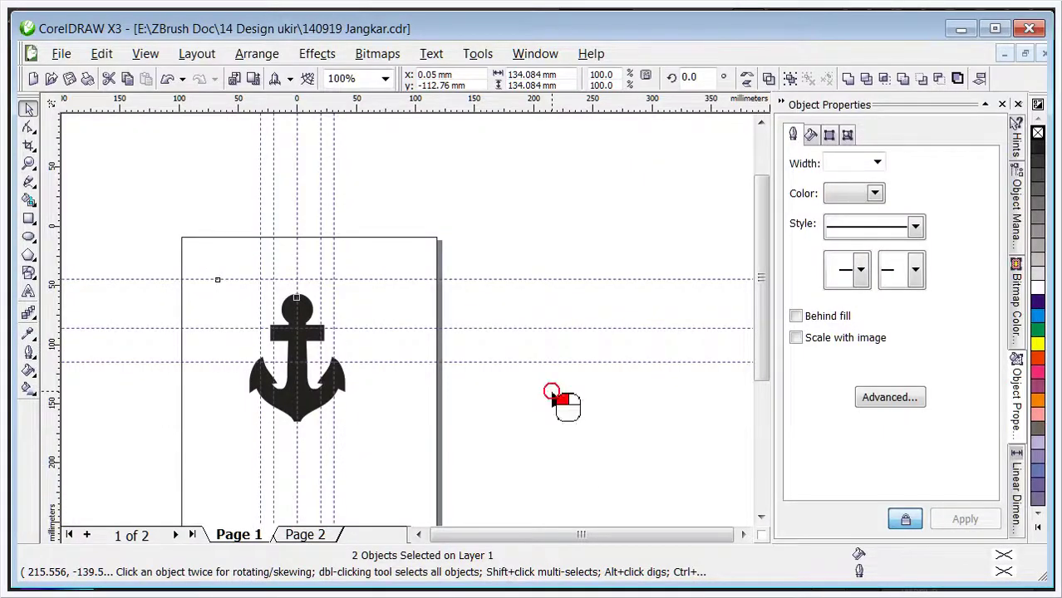
pyautogui.click(368, 288)
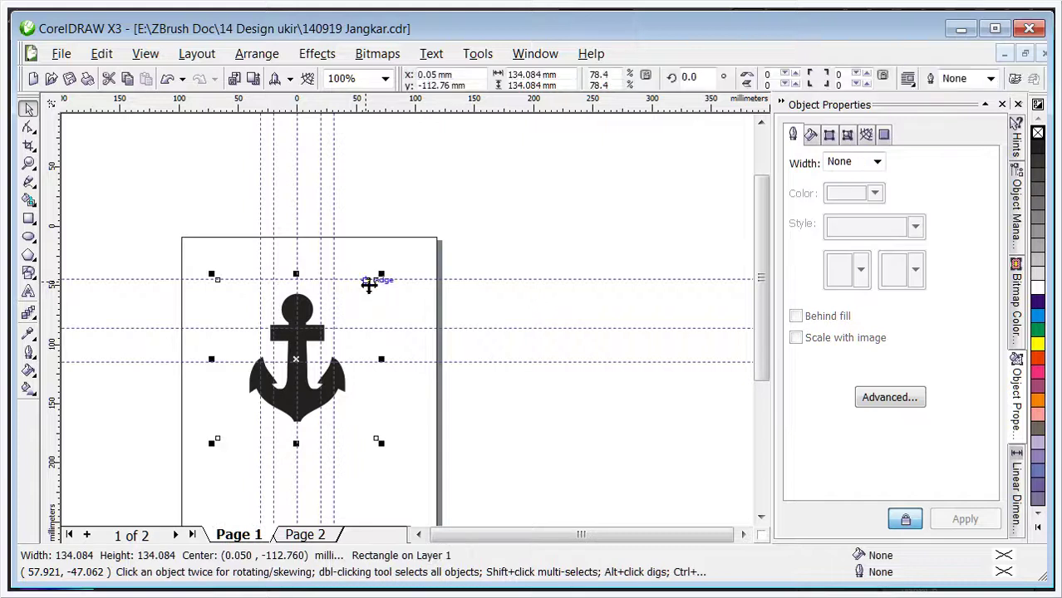
pyautogui.click(877, 162)
pyautogui.click(863, 199)
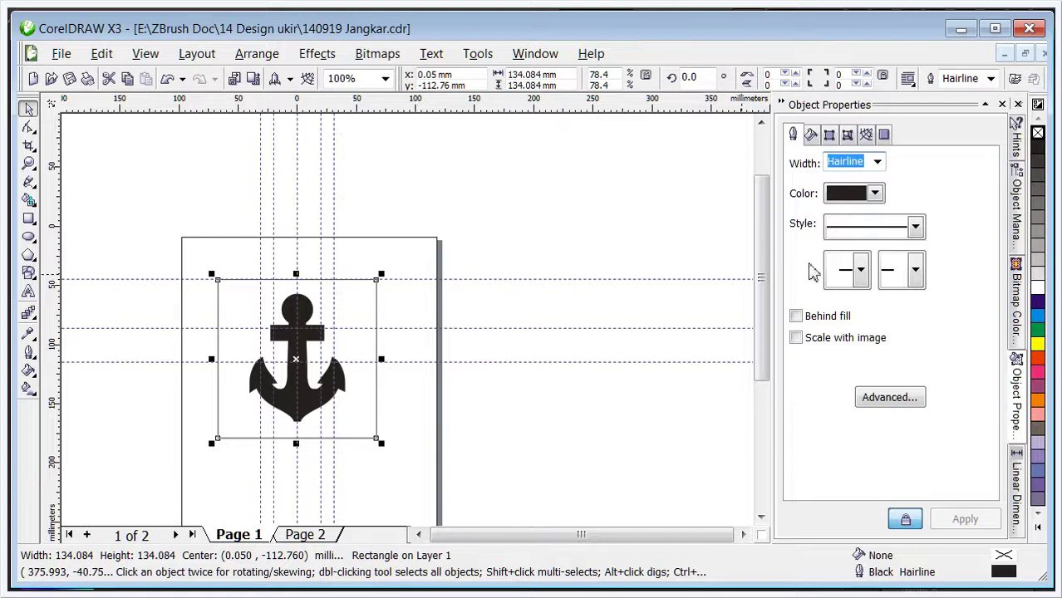
pyautogui.click(876, 163)
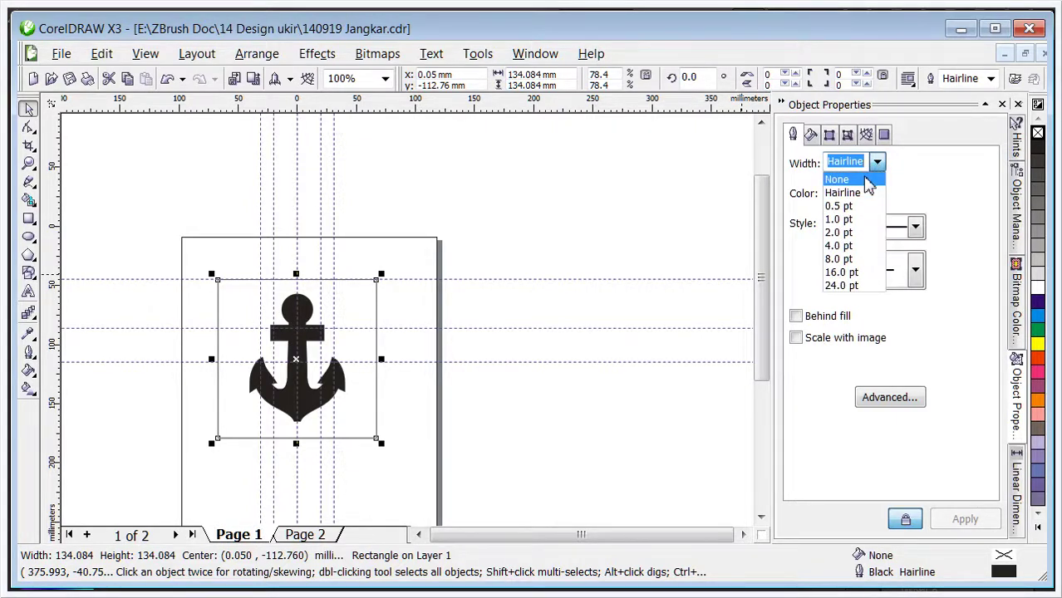
pyautogui.click(868, 180)
pyautogui.click(579, 241)
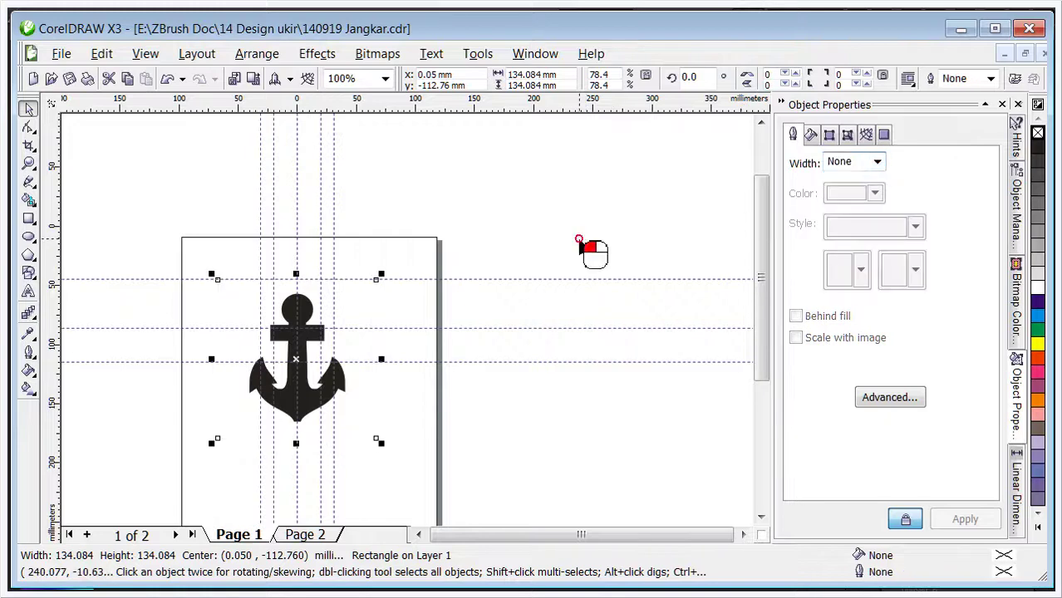
# - Select the anchor together with its surrounding square and open the file commands
pyautogui.moveTo(147, 208); pyautogui.dragTo(499, 495)
pyautogui.click(61, 53)
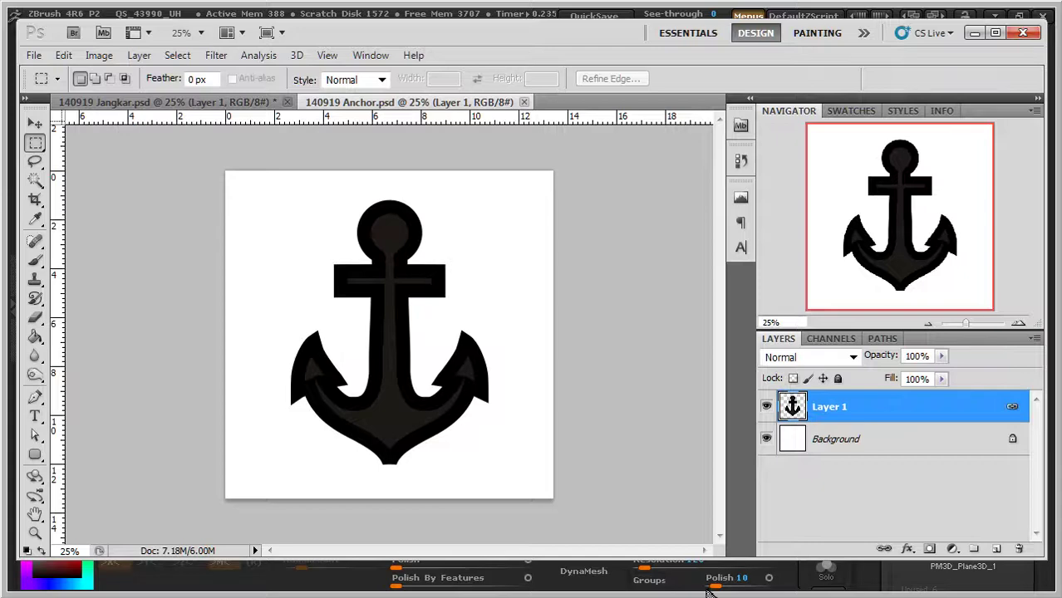
# - In Photoshop, check the anchor layer with the Background hidden, show the Background again and save 140919 Anchor.psd
pyautogui.click(766, 439)
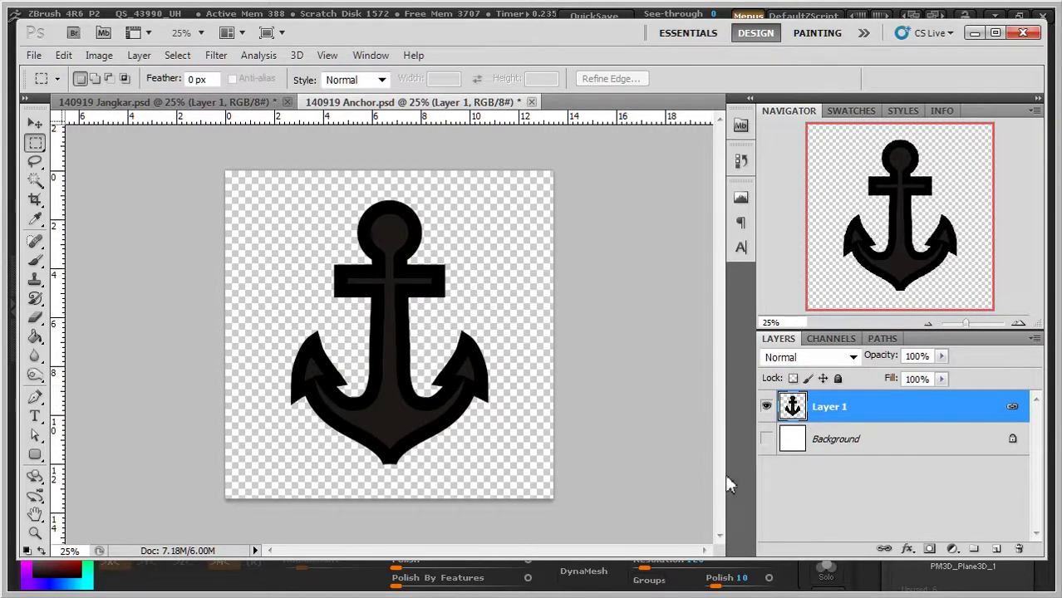
pyautogui.click(768, 440)
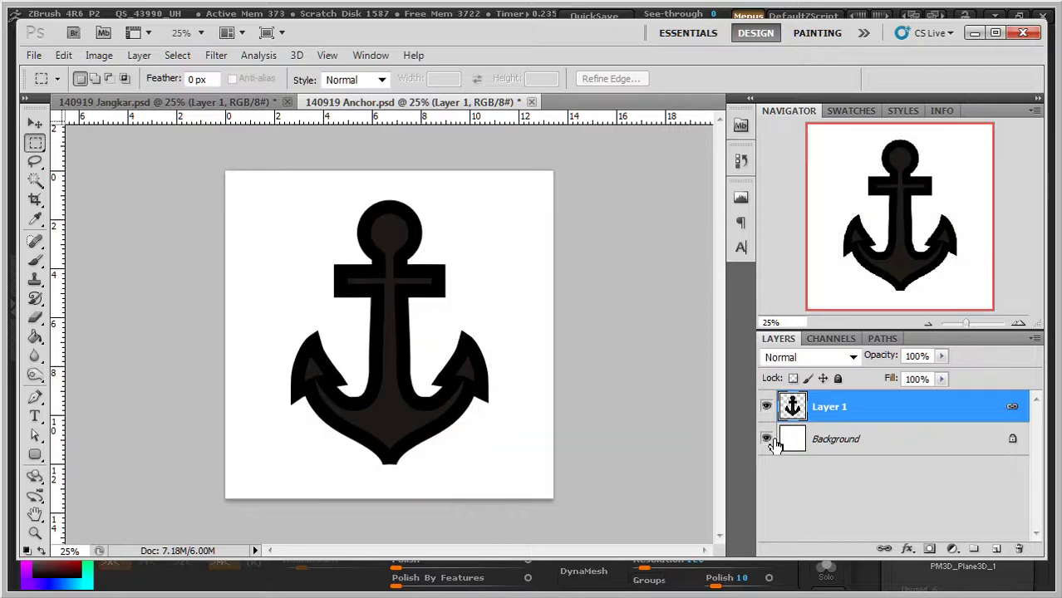
pyautogui.click(33, 55)
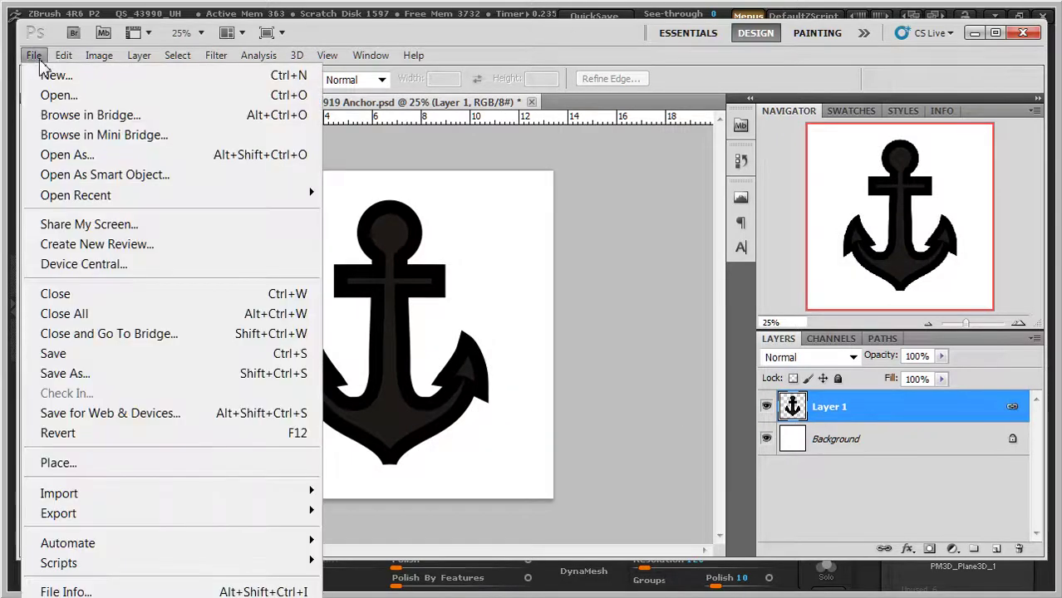
pyautogui.click(52, 354)
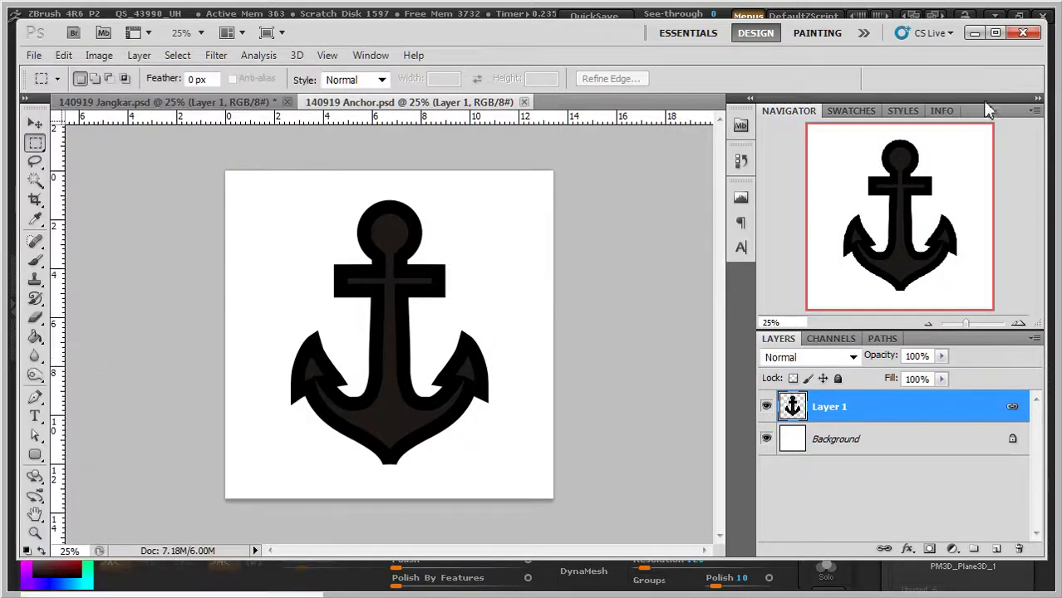
# - Return to ZBrush, convert the Plane3D_1 tool to a PolyMesh3D and face it front with the Axis plugin
pyautogui.click(974, 33)
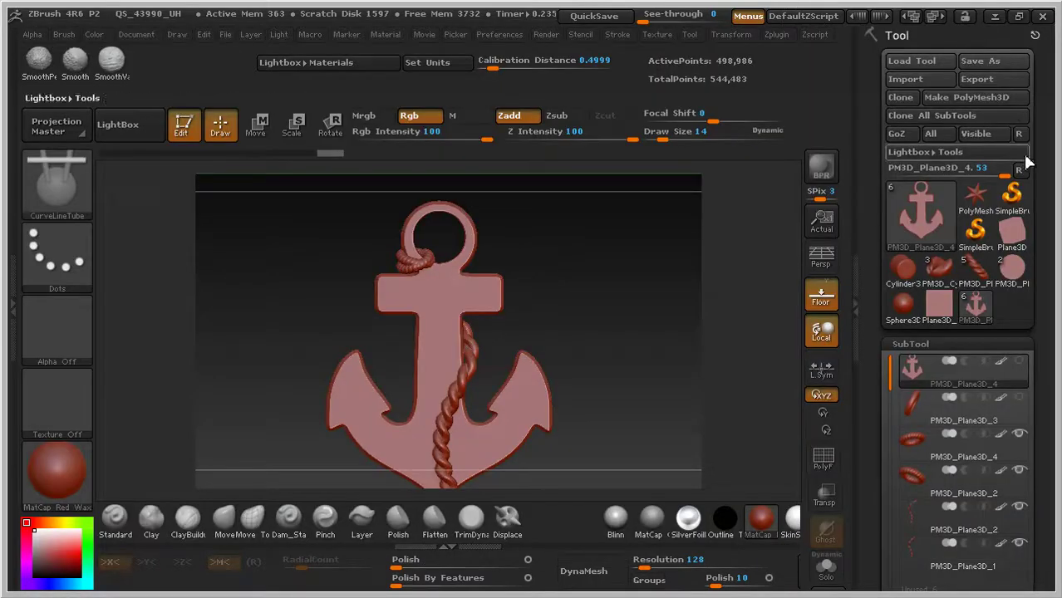
pyautogui.click(935, 309)
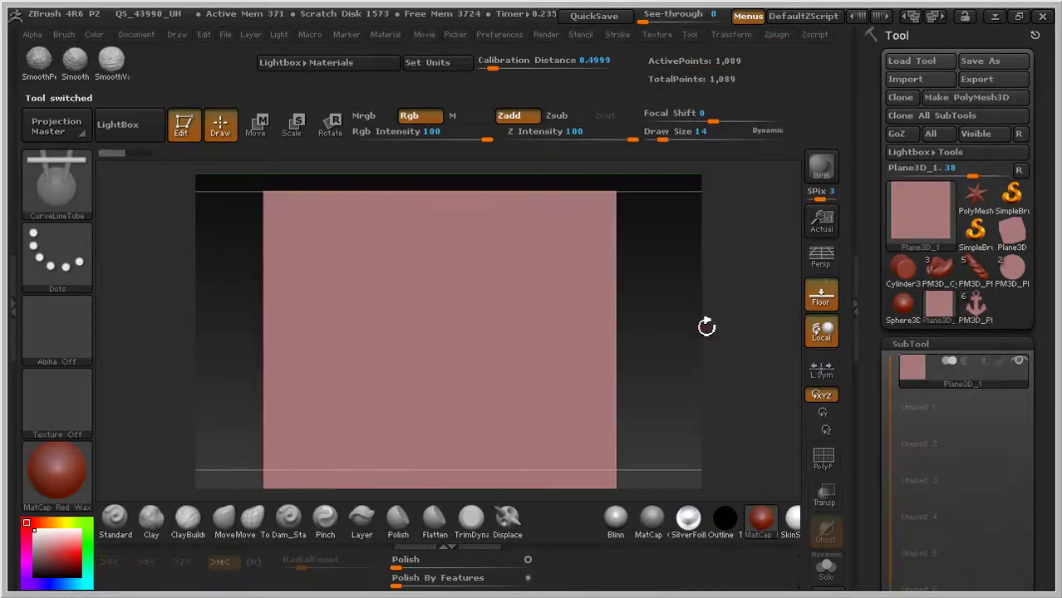
pyautogui.click(971, 98)
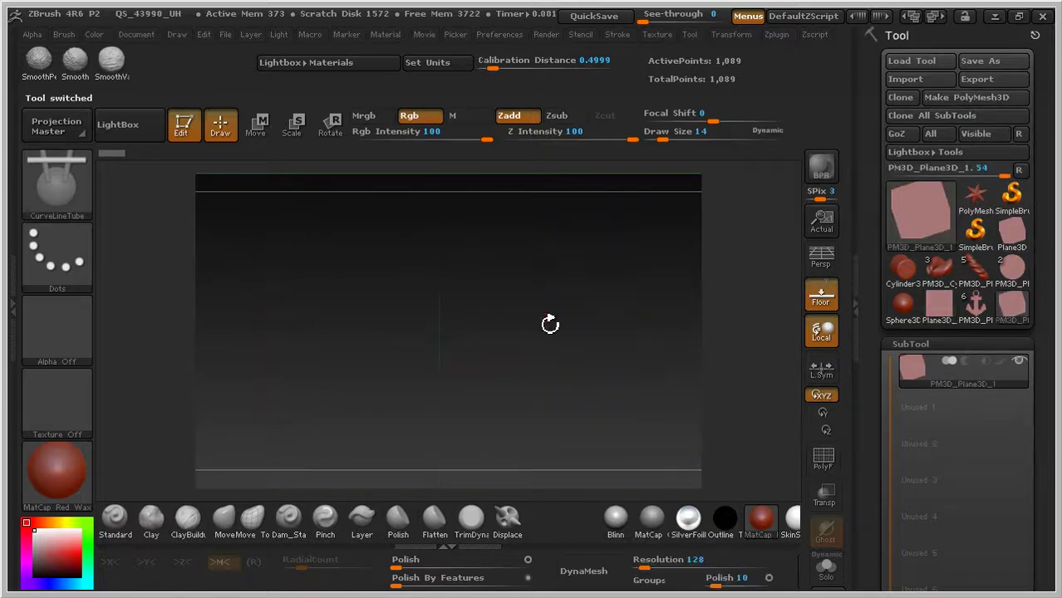
pyautogui.moveTo(1047, 457); pyautogui.dragTo(909, 199)
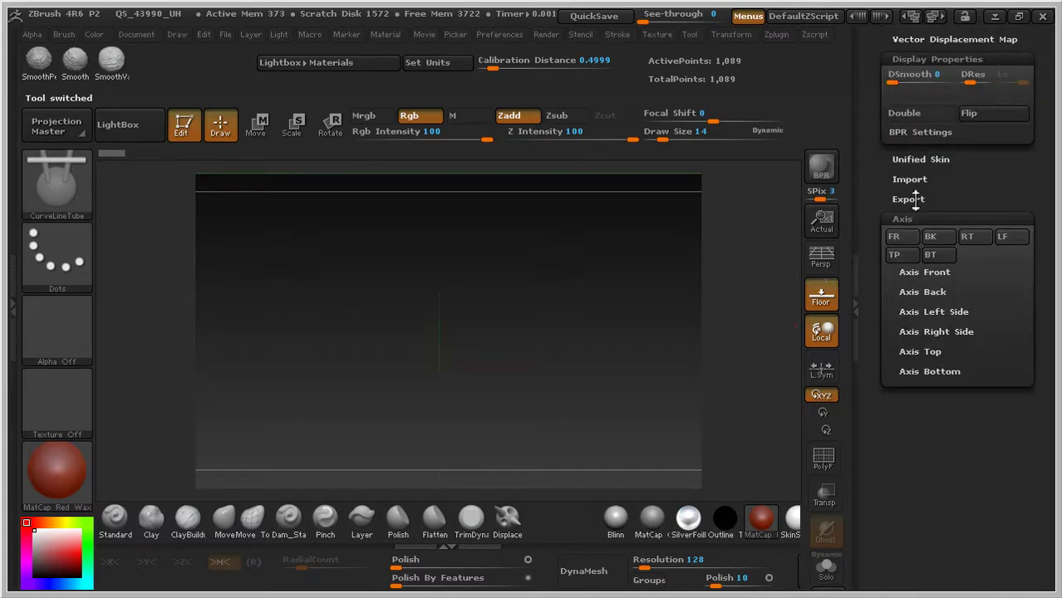
pyautogui.click(898, 244)
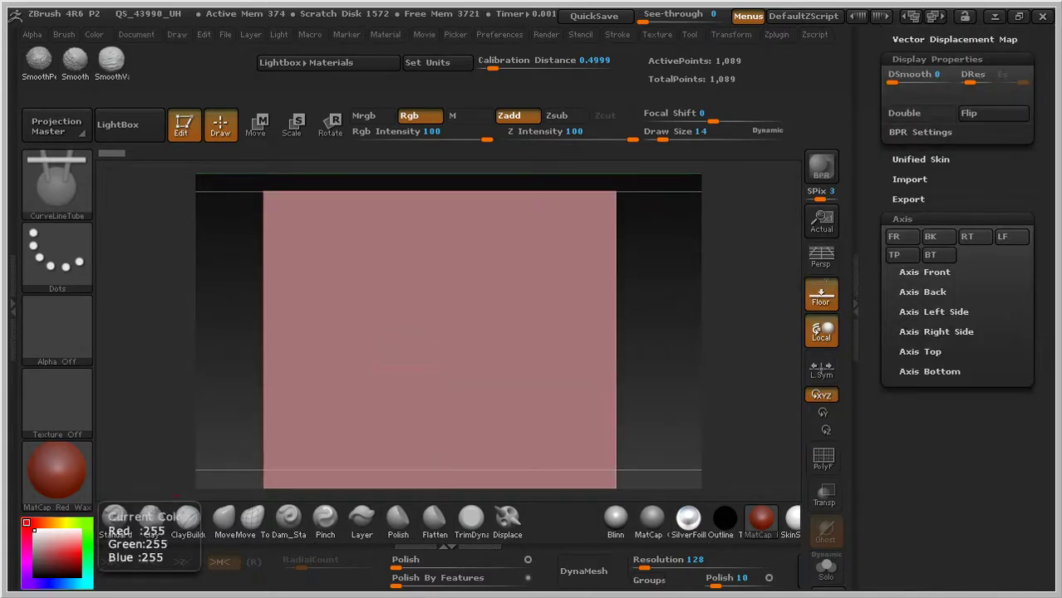
# - Switch to the browser and examine the ZBrushCentral thread for the Axis plugin, including its address and the axis.zip attachment
pyautogui.hotkey('alt', 'Tab')
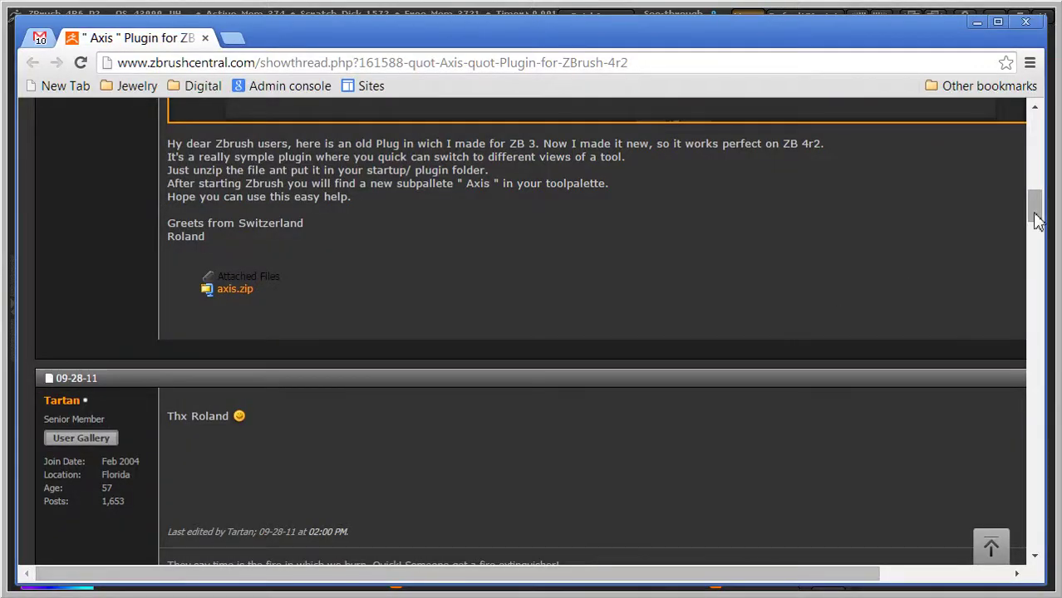
pyautogui.moveTo(1035, 203); pyautogui.dragTo(1043, 133)
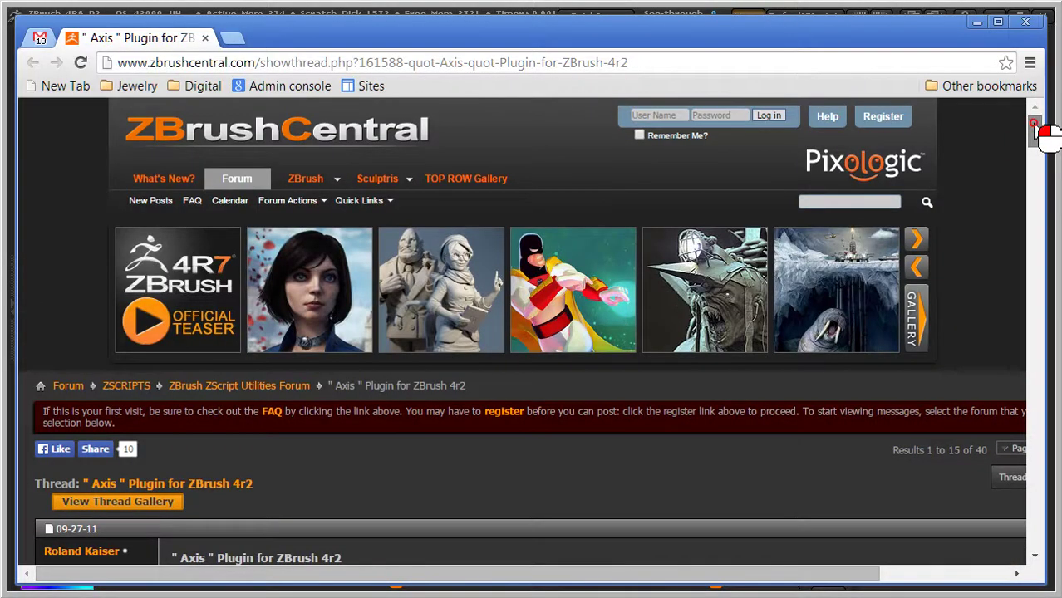
pyautogui.click(790, 68)
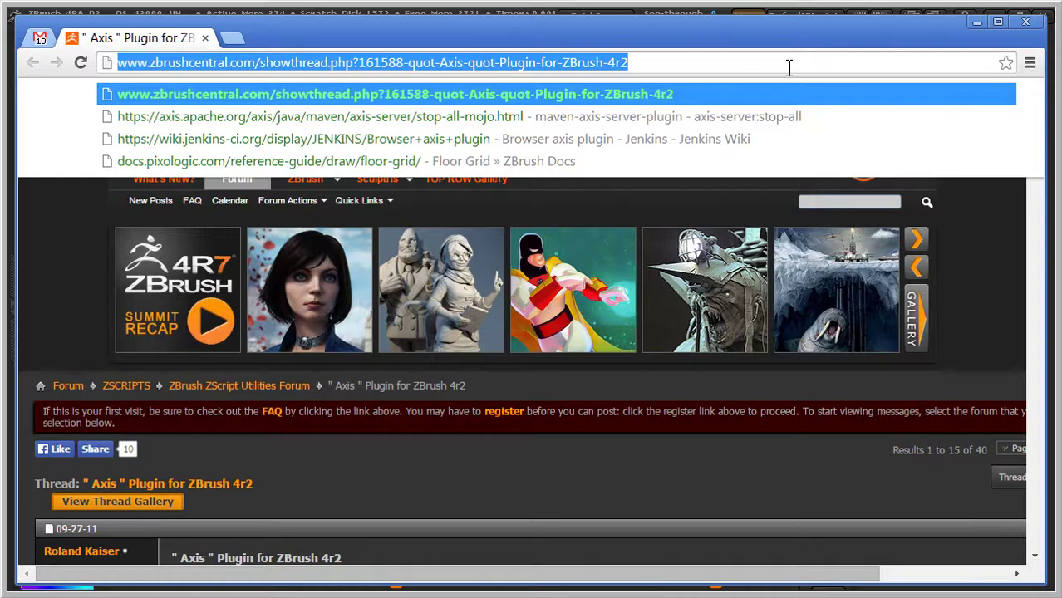
pyautogui.click(977, 262)
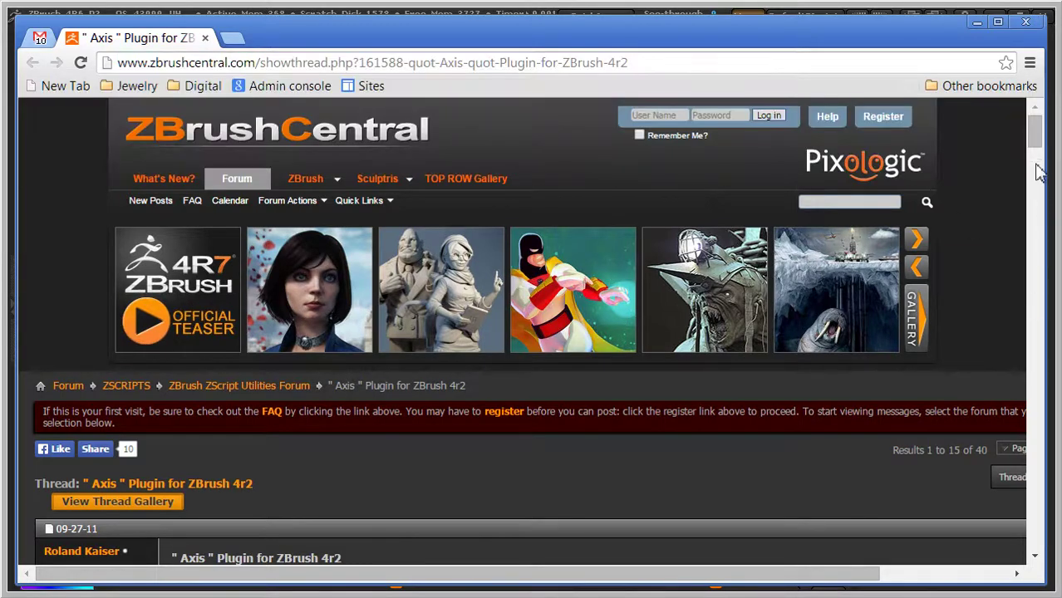
pyautogui.moveTo(1034, 131); pyautogui.dragTo(1038, 197)
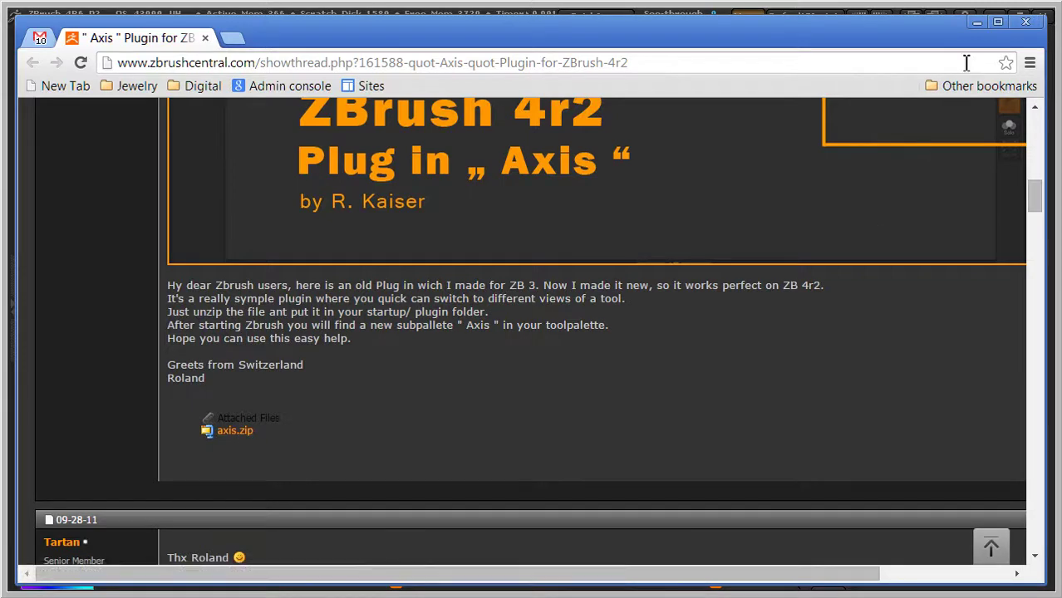
pyautogui.click(978, 24)
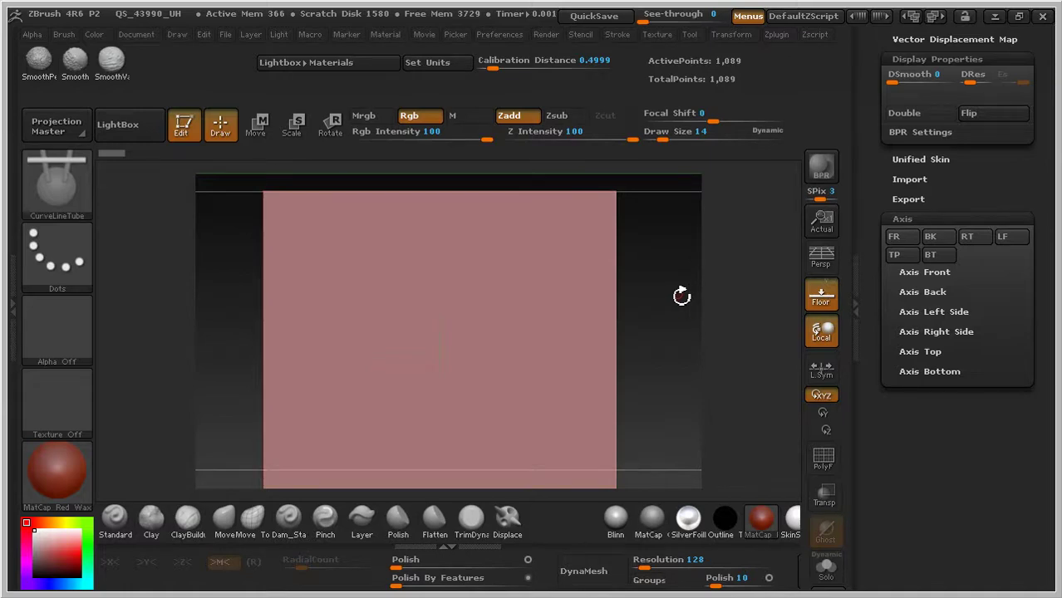
# - Back in ZBrush, divide the plane mesh repeatedly up to subdivision level 6
pyautogui.moveTo(1013, 172); pyautogui.dragTo(1040, 465)
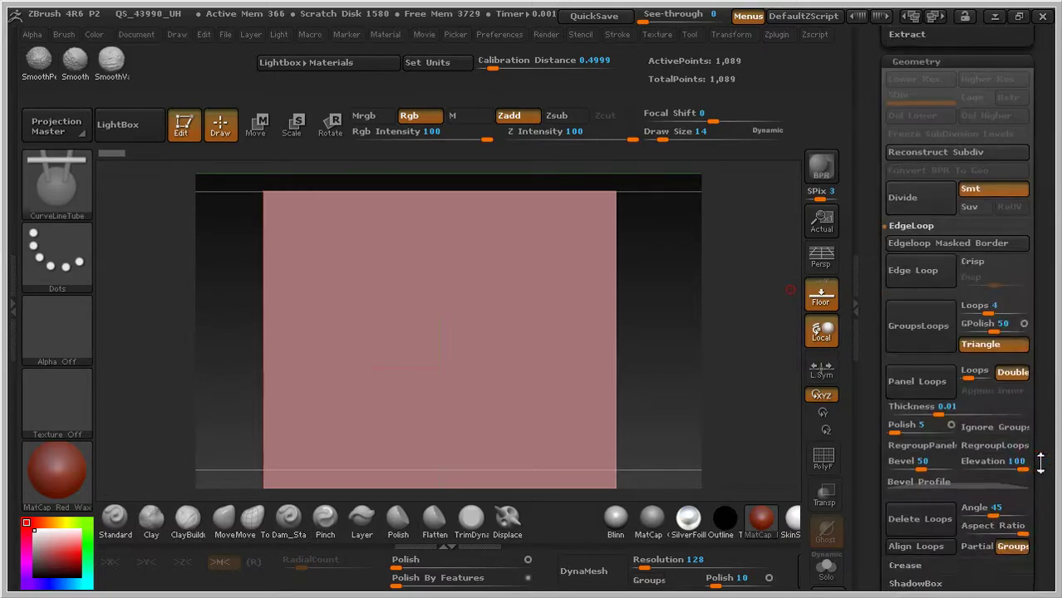
pyautogui.click(919, 199)
pyautogui.click(919, 199)
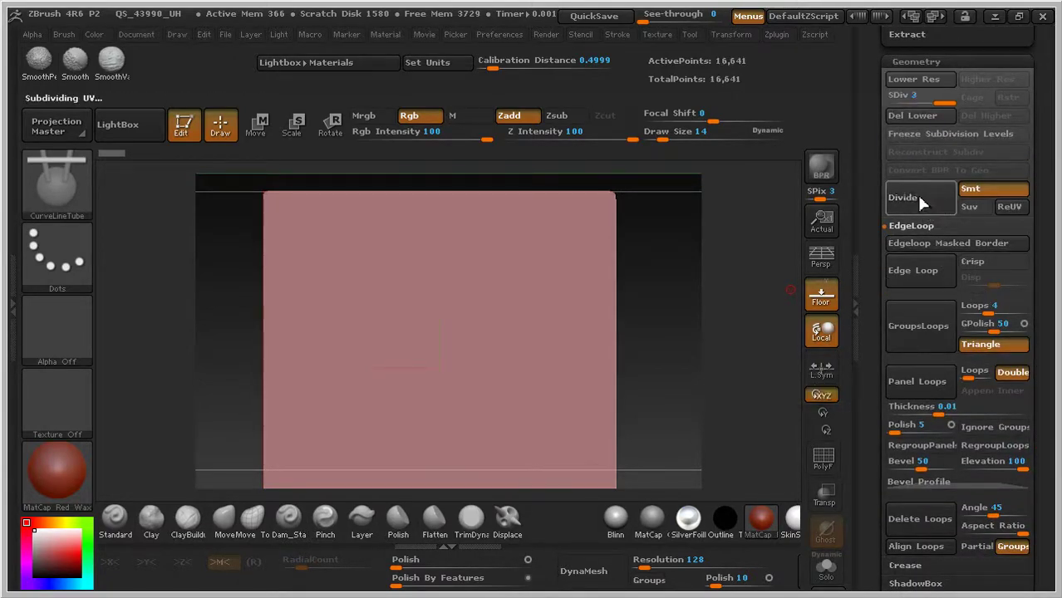
pyautogui.click(919, 198)
pyautogui.click(919, 198)
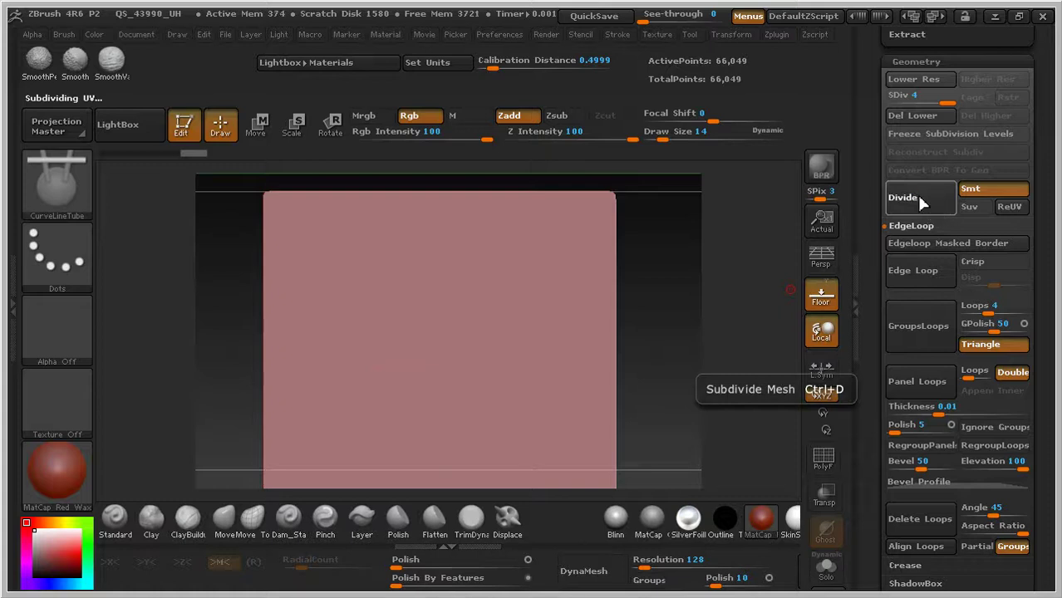
pyautogui.click(919, 198)
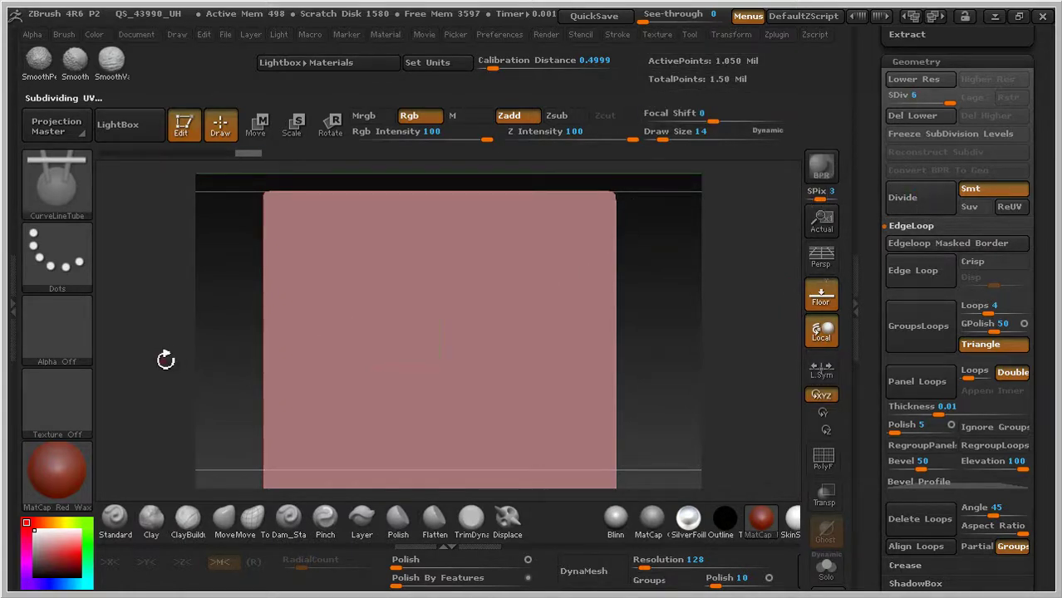
# - Assign the last 140919 Anchor alpha to the SelectRect brush
pyautogui.hotkey('ctrl', 'shift')
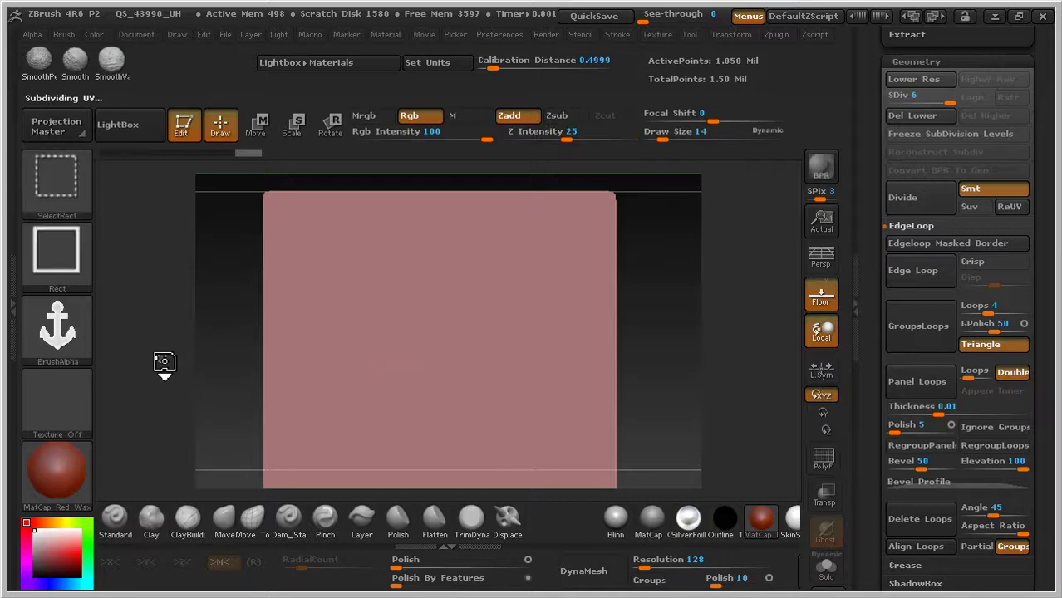
pyautogui.click(82, 334)
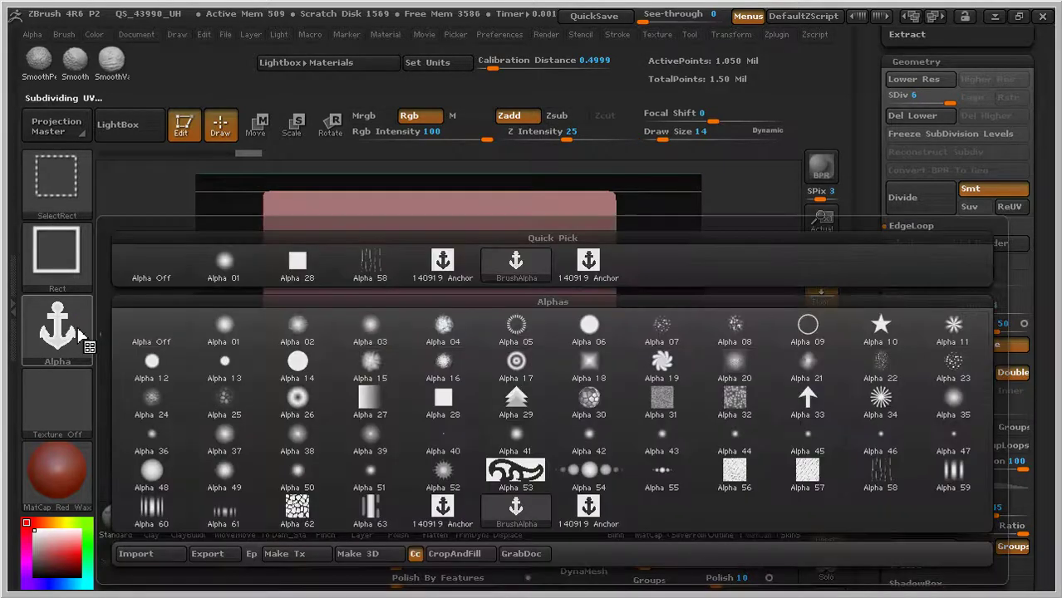
pyautogui.click(592, 511)
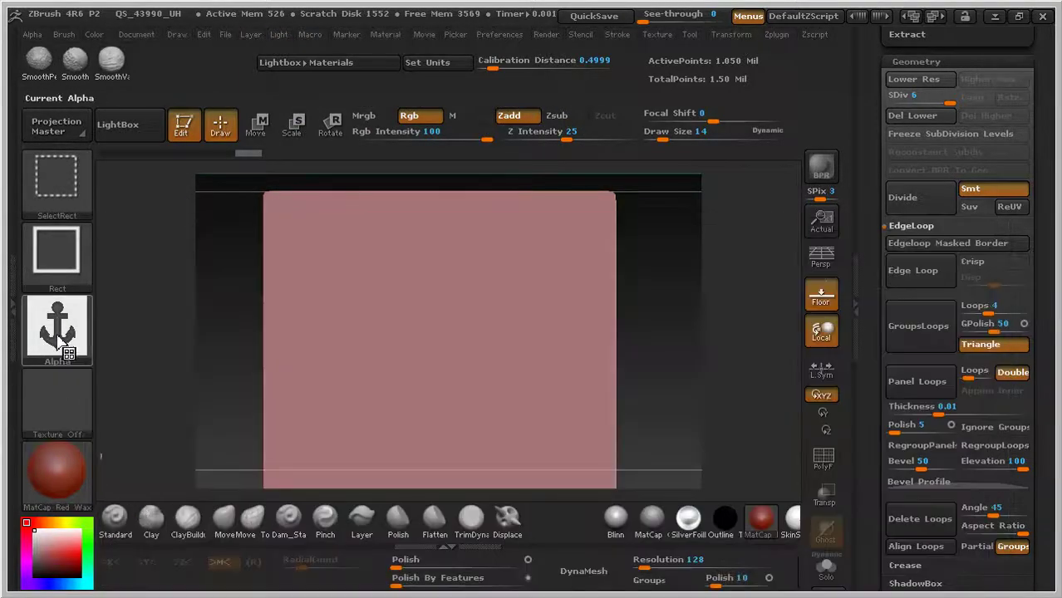
# - Open the alpha import and look at the files in the 14 Alpha folder
pyautogui.click(59, 332)
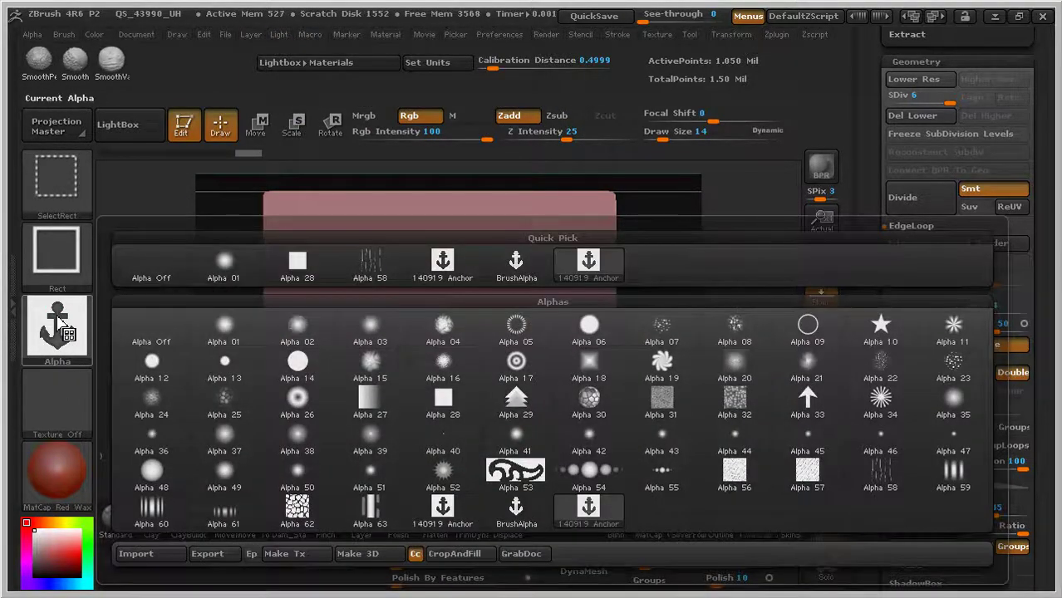
pyautogui.click(149, 554)
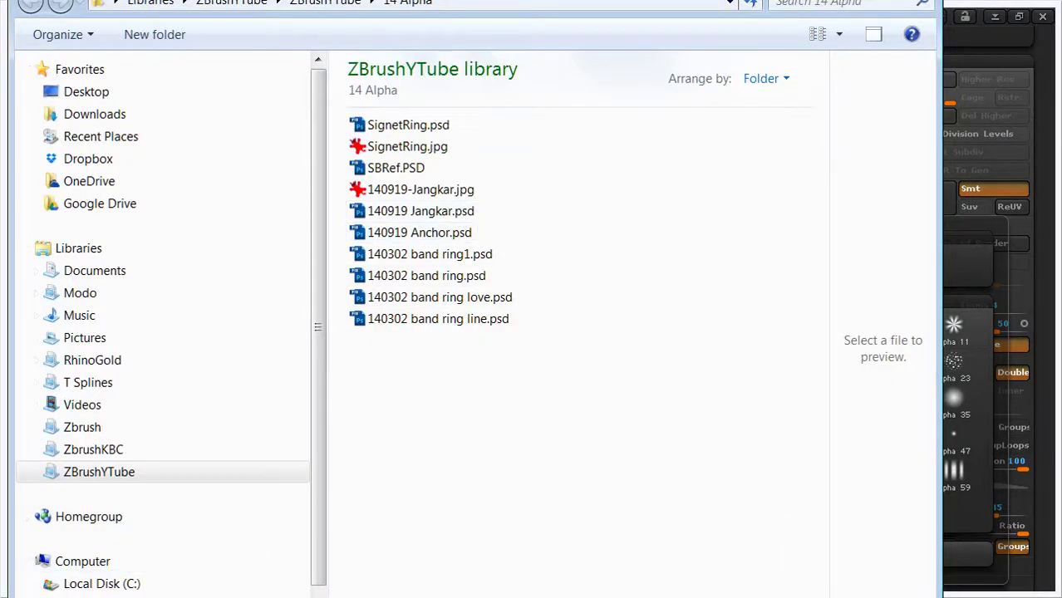
# - Invert the SelectRect brush's anchor alpha and flip it horizontally
pyautogui.hotkey('ctrl', 'shift')
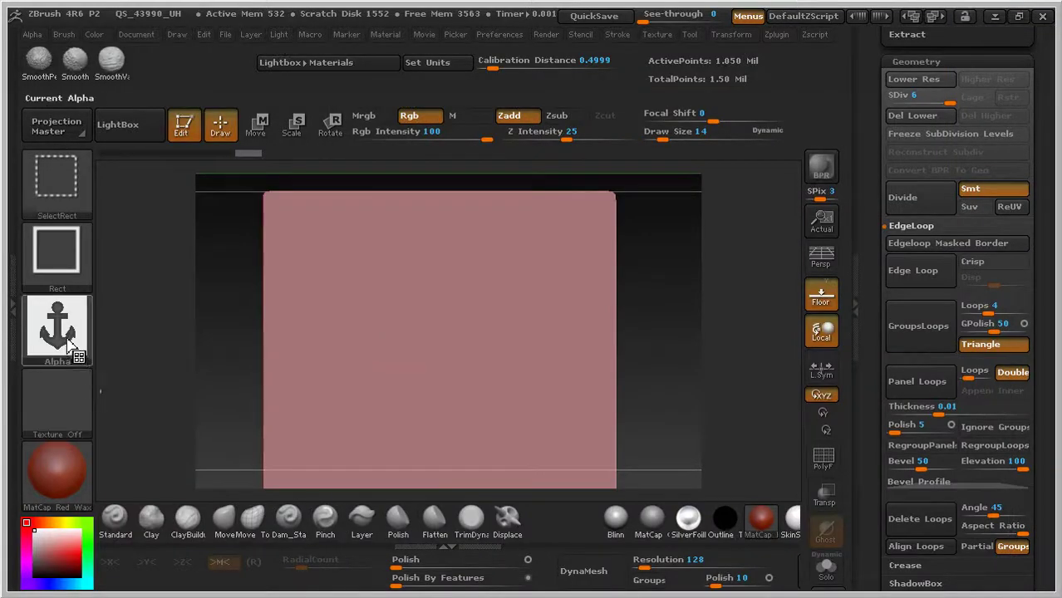
pyautogui.click(33, 34)
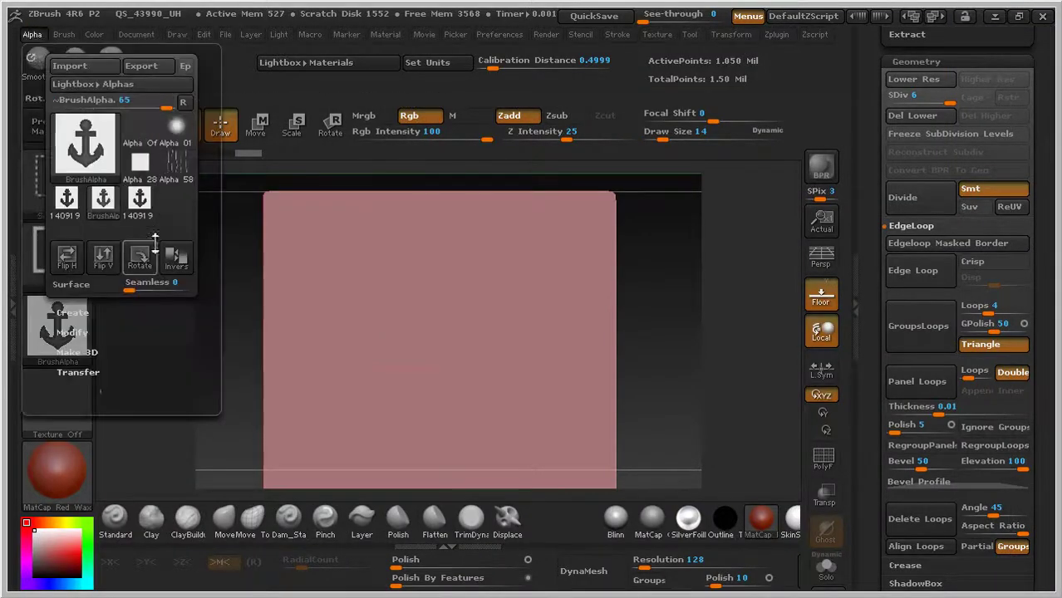
pyautogui.click(182, 270)
pyautogui.click(81, 254)
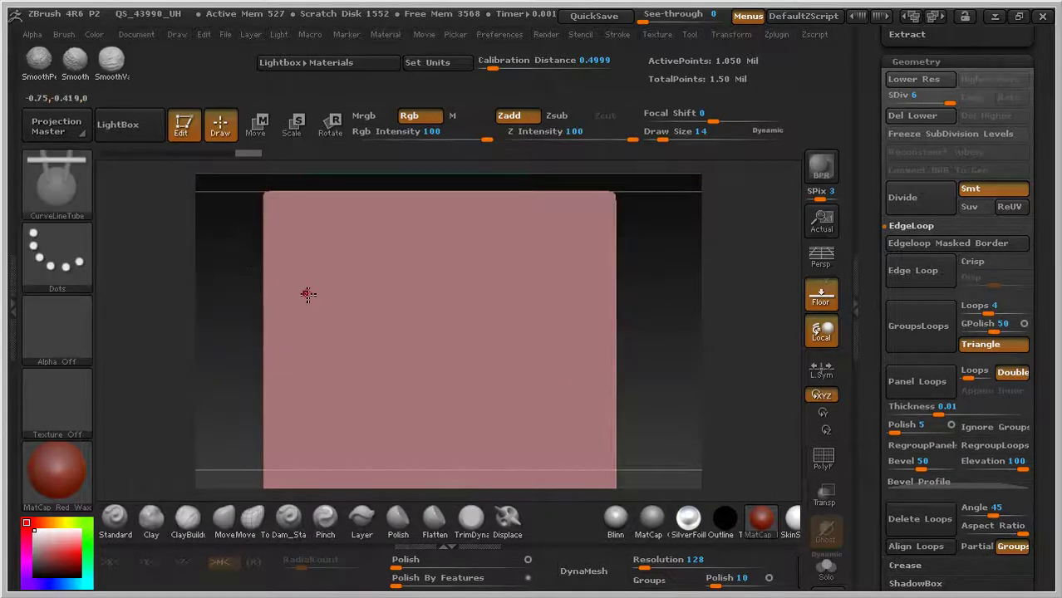
# - Isolate an anchor-shaped area of the plane with the SelectRect alpha, centring the selection over the whole plane
pyautogui.hotkey('ctrl', 'shift')
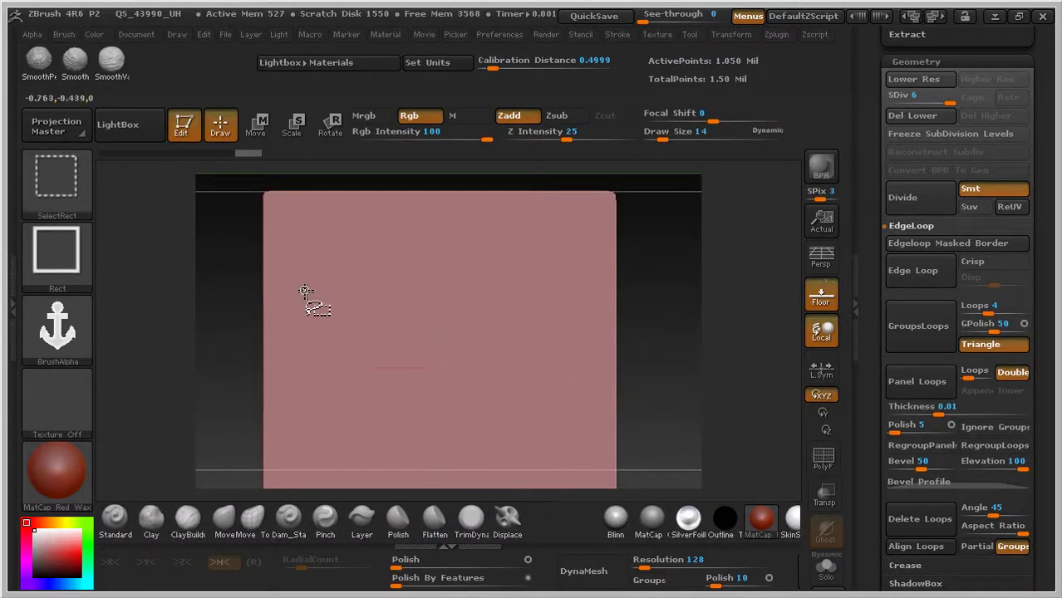
pyautogui.moveTo(653, 346)
pyautogui.keyDown('ctrl'); pyautogui.mouseDown(button='right')
pyautogui.moveTo(640, 325)
pyautogui.moveTo(654, 308)
pyautogui.mouseUp(button='right'); pyautogui.keyUp('ctrl')
pyautogui.hotkey('ctrl', 'shift')
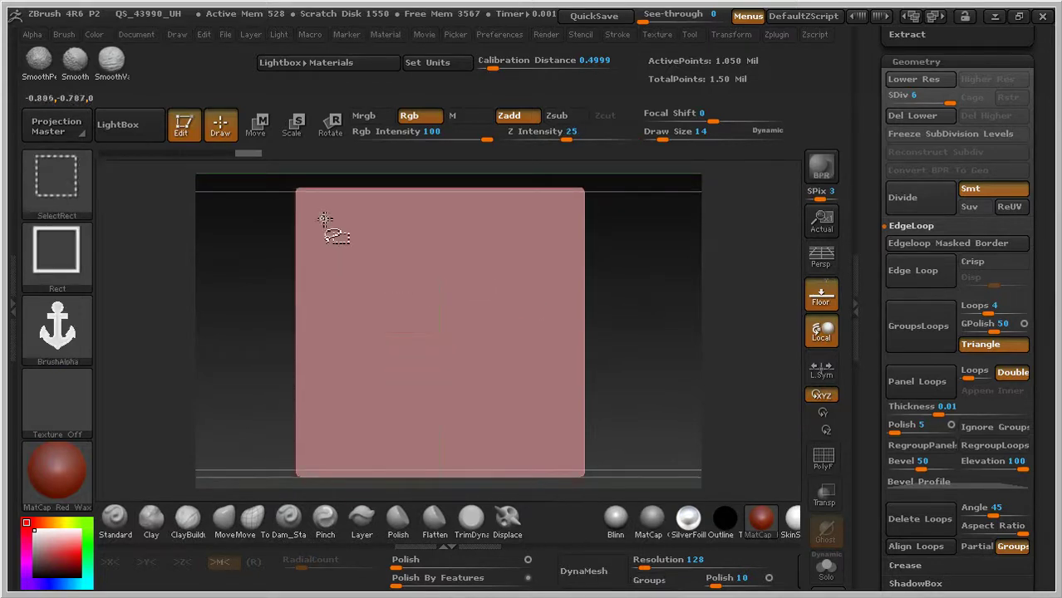
pyautogui.moveTo(299, 208)
pyautogui.keyDown('ctrl'); pyautogui.keyDown('shift'); pyautogui.mouseDown()
pyautogui.moveTo(477, 407)
pyautogui.moveTo(580, 499)
pyautogui.moveTo(568, 480)
pyautogui.moveTo(590, 448)
pyautogui.moveTo(586, 470)
pyautogui.moveTo(576, 465)
pyautogui.mouseUp(); pyautogui.keyUp('shift'); pyautogui.keyUp('ctrl')
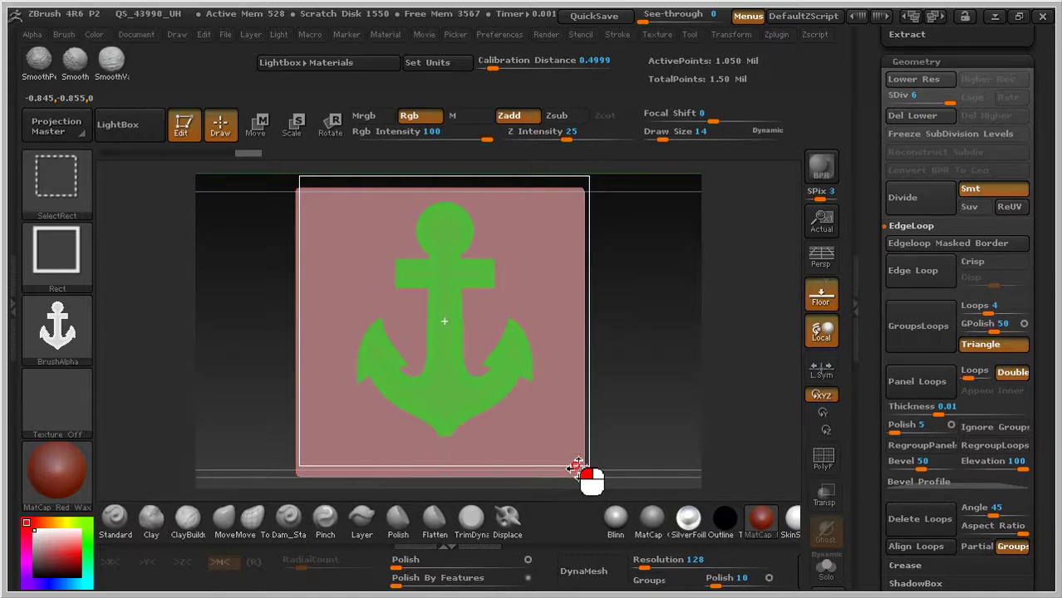
pyautogui.keyDown('ctrl'); pyautogui.keyDown('shift'); pyautogui.moveTo(576, 467); pyautogui.dragTo(565, 472); pyautogui.keyUp('shift'); pyautogui.keyUp('ctrl')
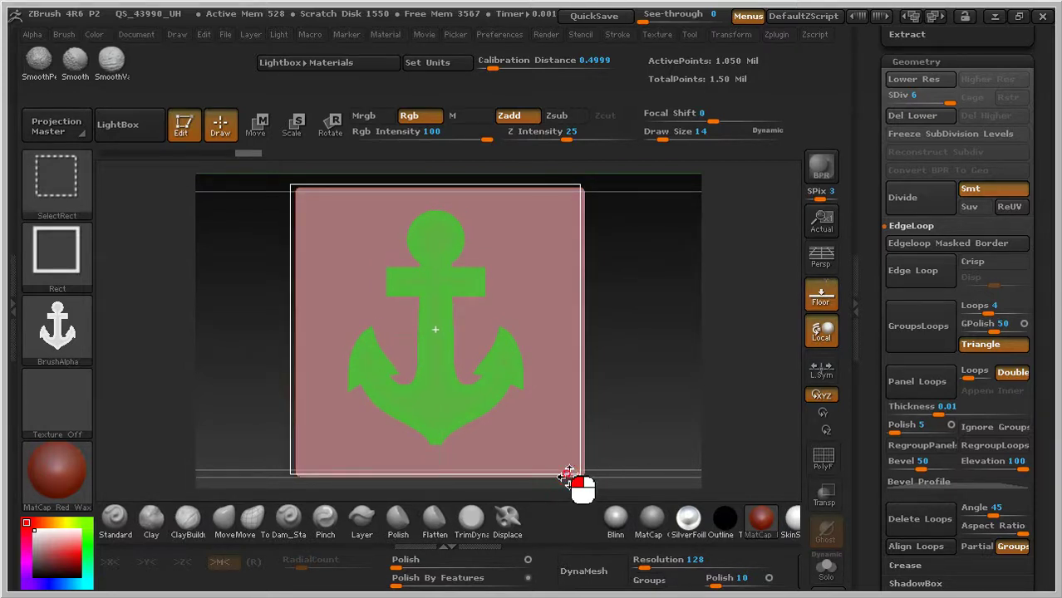
pyautogui.keyDown('ctrl'); pyautogui.keyDown('shift'); pyautogui.moveTo(567, 473); pyautogui.dragTo(568, 474); pyautogui.keyUp('shift'); pyautogui.keyUp('ctrl')
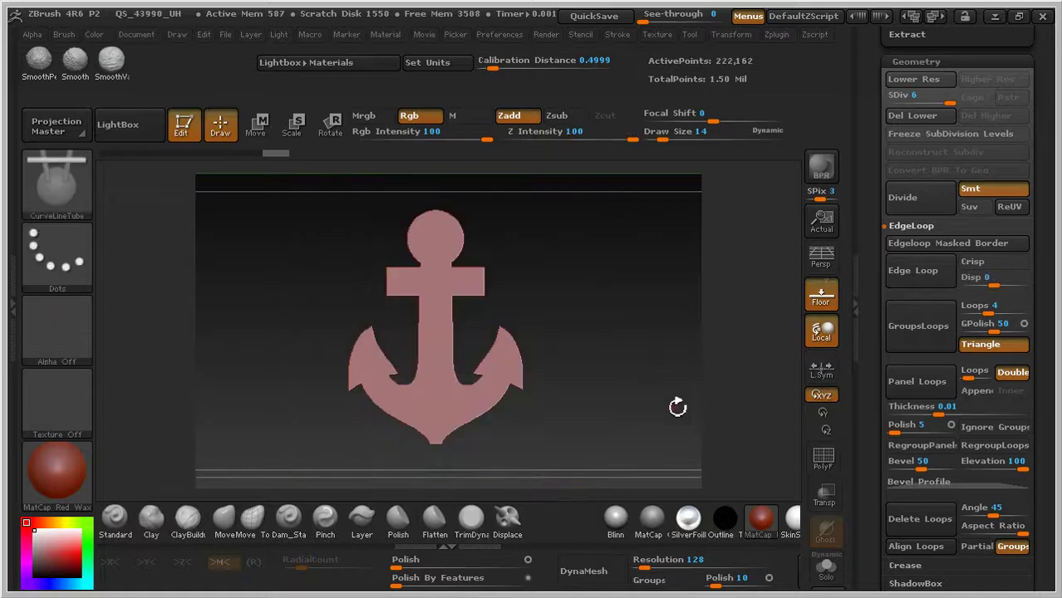
# - Delete the lower subdivision levels and the hidden geometry around the anchor shape
pyautogui.click(918, 115)
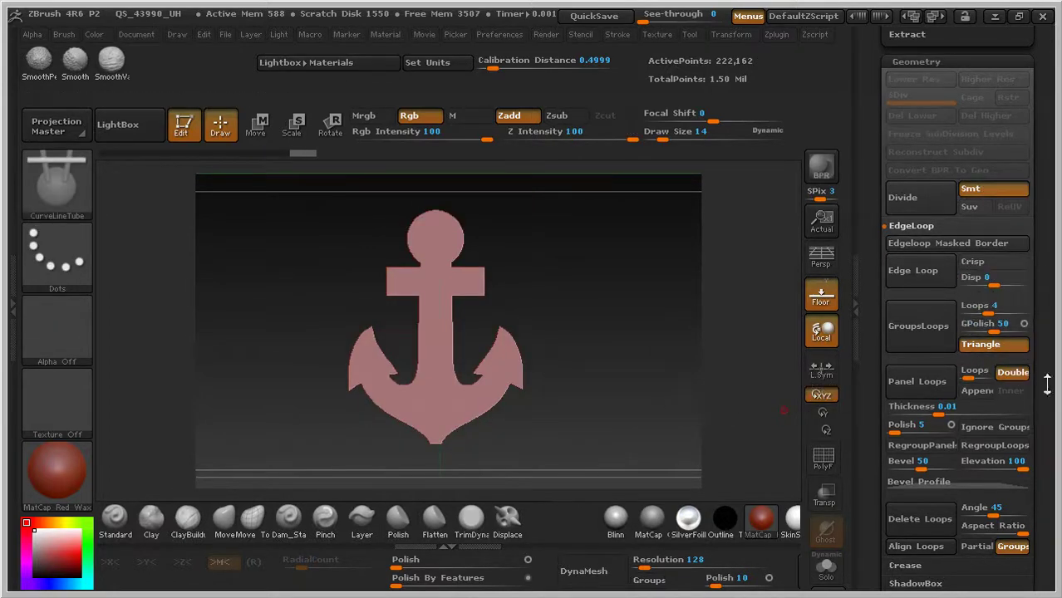
pyautogui.moveTo(1054, 420); pyautogui.dragTo(1051, 351)
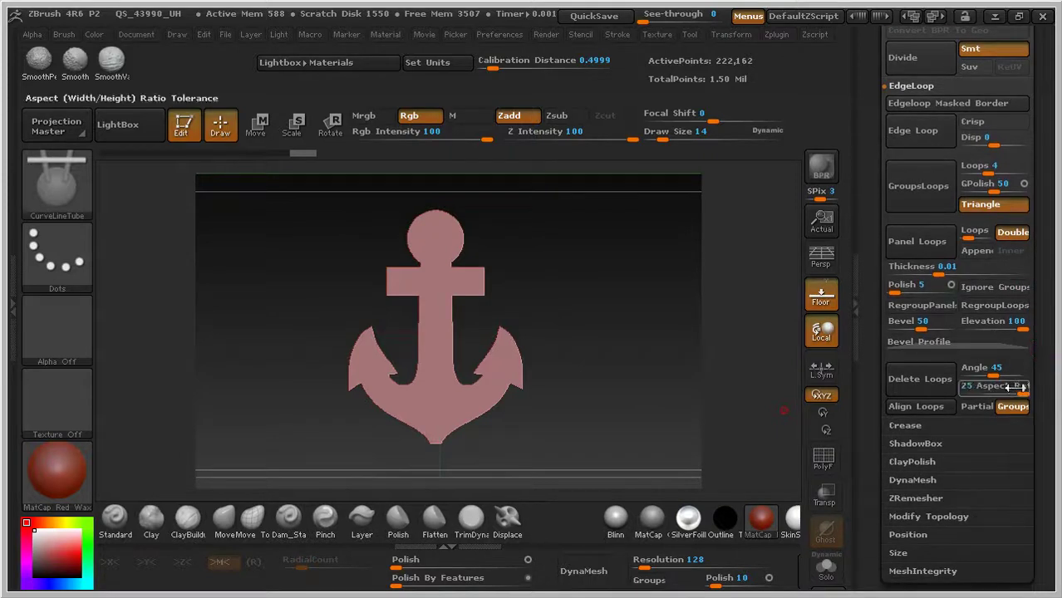
pyautogui.click(934, 521)
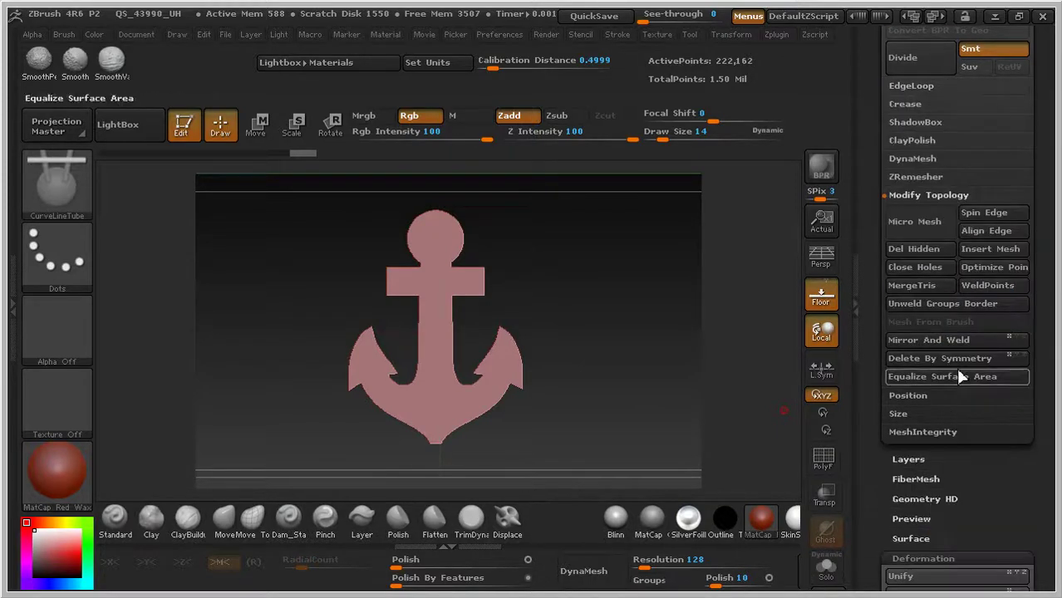
# - Switch Polish By Features to its open-circle mode and smooth the flat anchor's jagged outline with it
pyautogui.moveTo(1039, 283); pyautogui.dragTo(1027, 161)
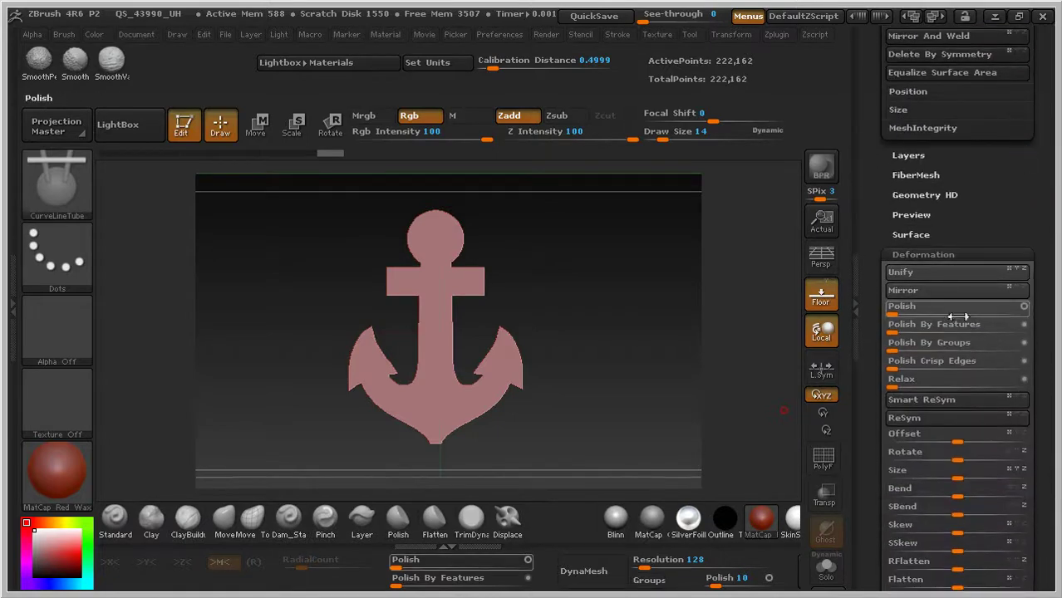
pyautogui.click(1026, 325)
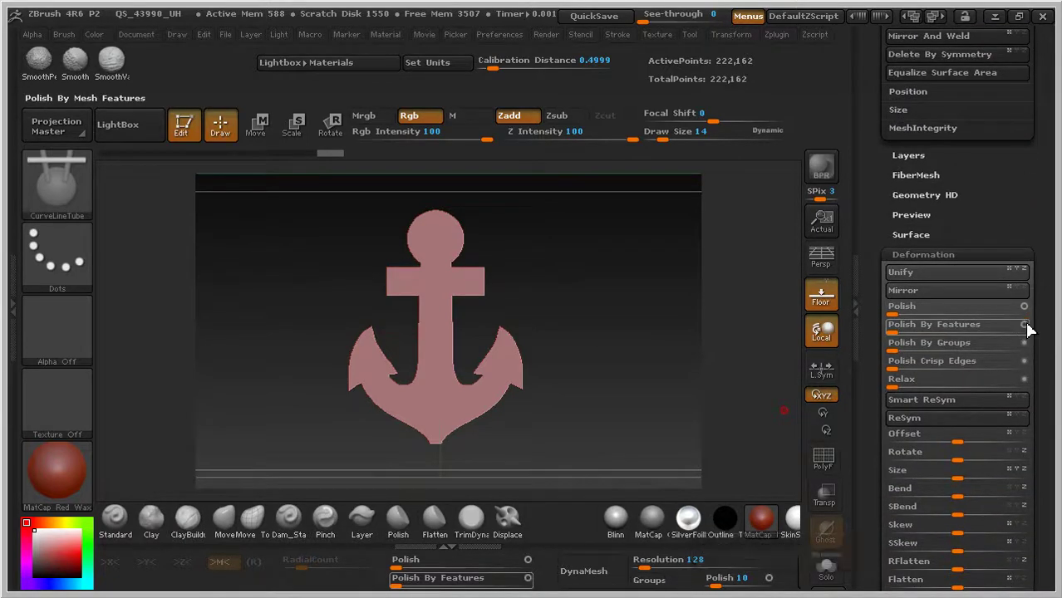
pyautogui.keyDown('ctrl'); pyautogui.moveTo(584, 334); pyautogui.dragTo(847, 445, button='right'); pyautogui.keyUp('ctrl')
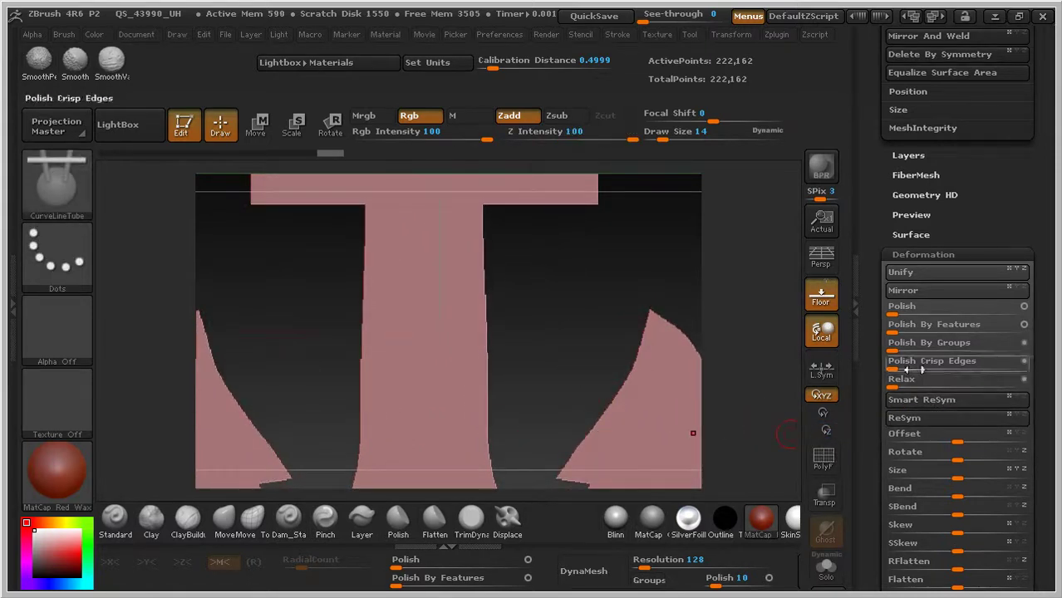
pyautogui.moveTo(900, 331); pyautogui.dragTo(1012, 339)
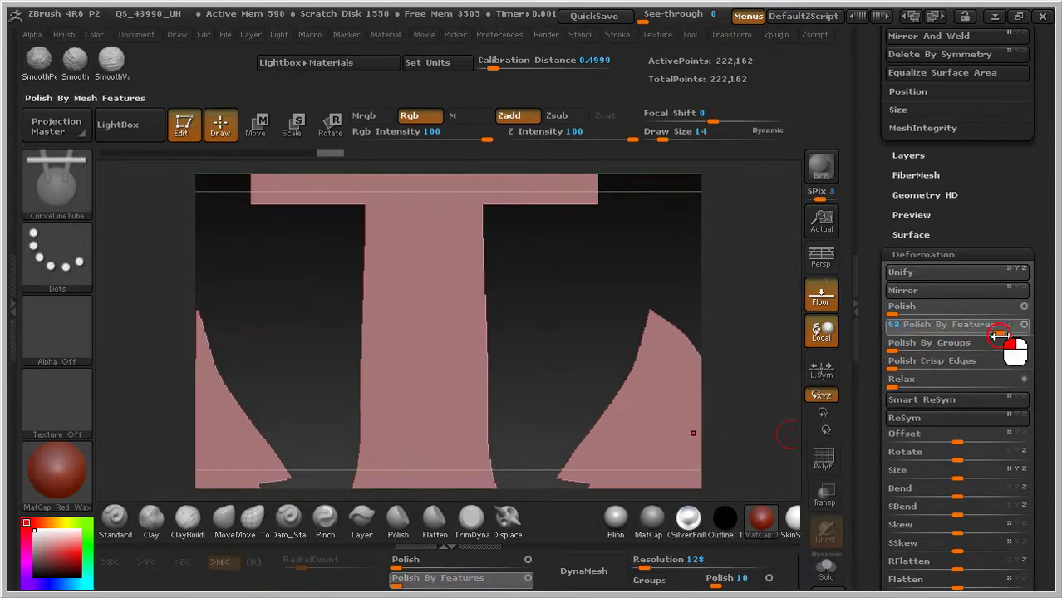
pyautogui.keyDown('ctrl'); pyautogui.moveTo(606, 339); pyautogui.dragTo(490, 152, button='right'); pyautogui.keyUp('ctrl')
# - Set the Panel Loops thickness to 0.08, the bevel to 30 and the elevation to 0
pyautogui.moveTo(1059, 208); pyautogui.dragTo(1031, 315)
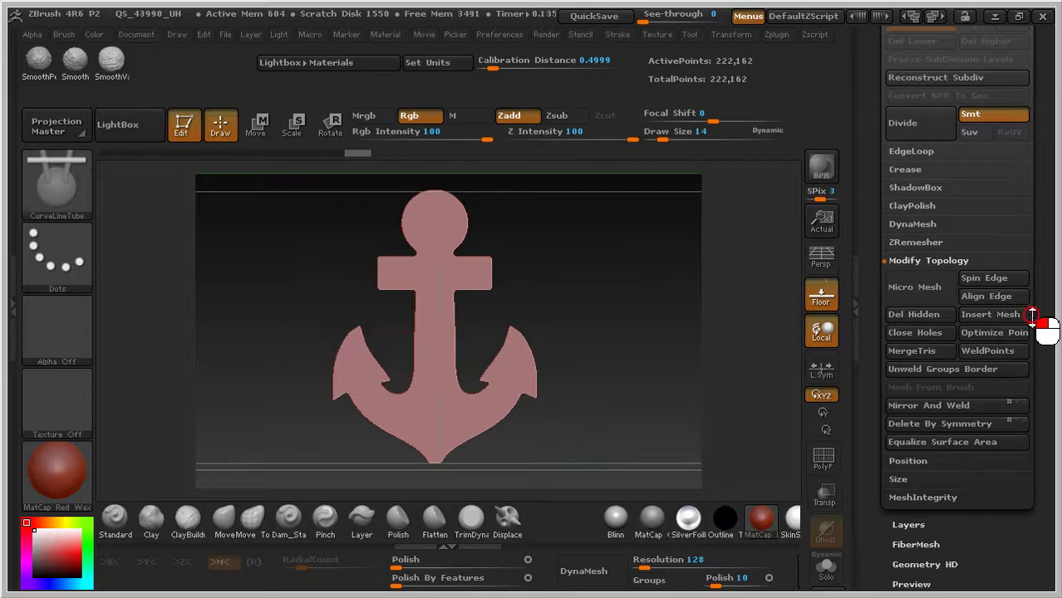
pyautogui.click(913, 149)
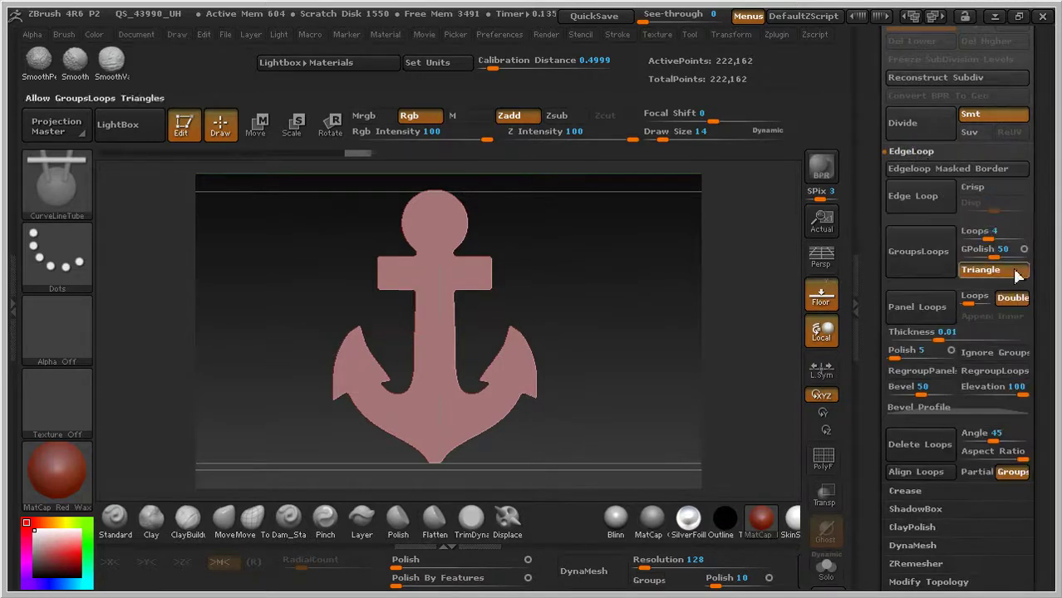
pyautogui.click(941, 339)
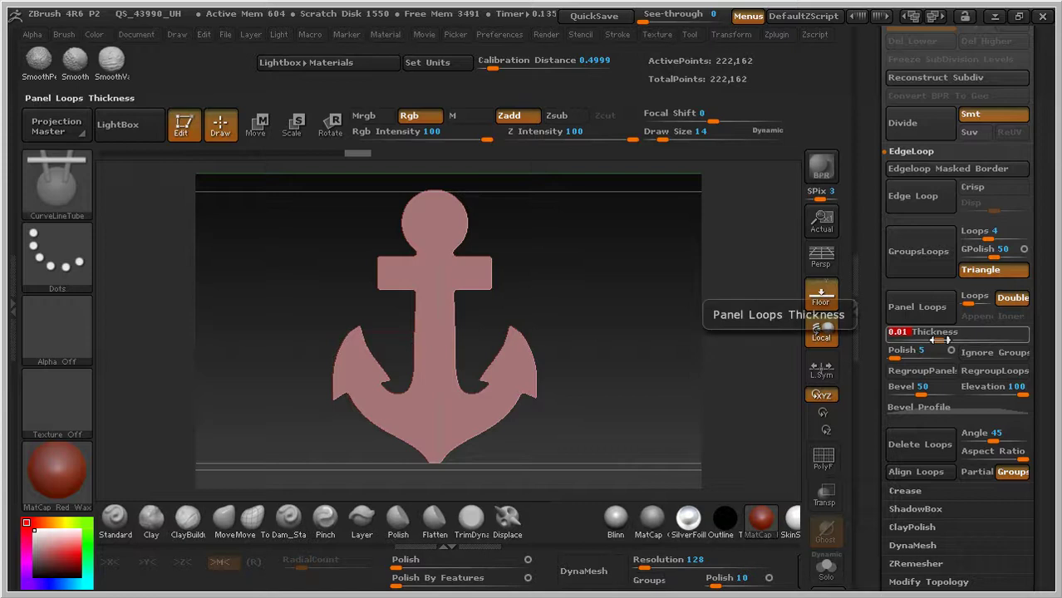
pyautogui.write('0')
pyautogui.press('Return')
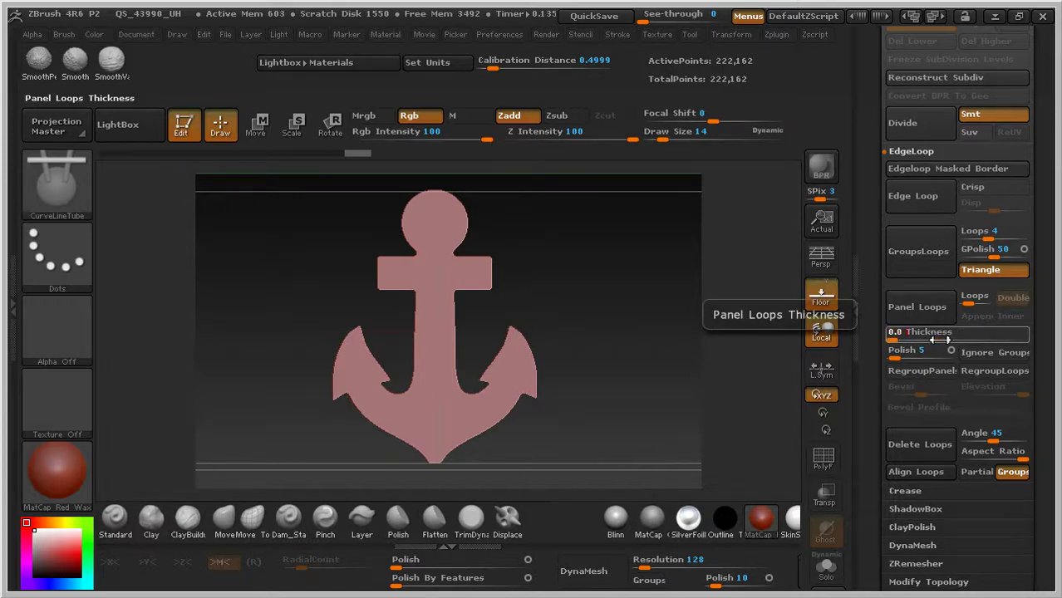
pyautogui.click(936, 340)
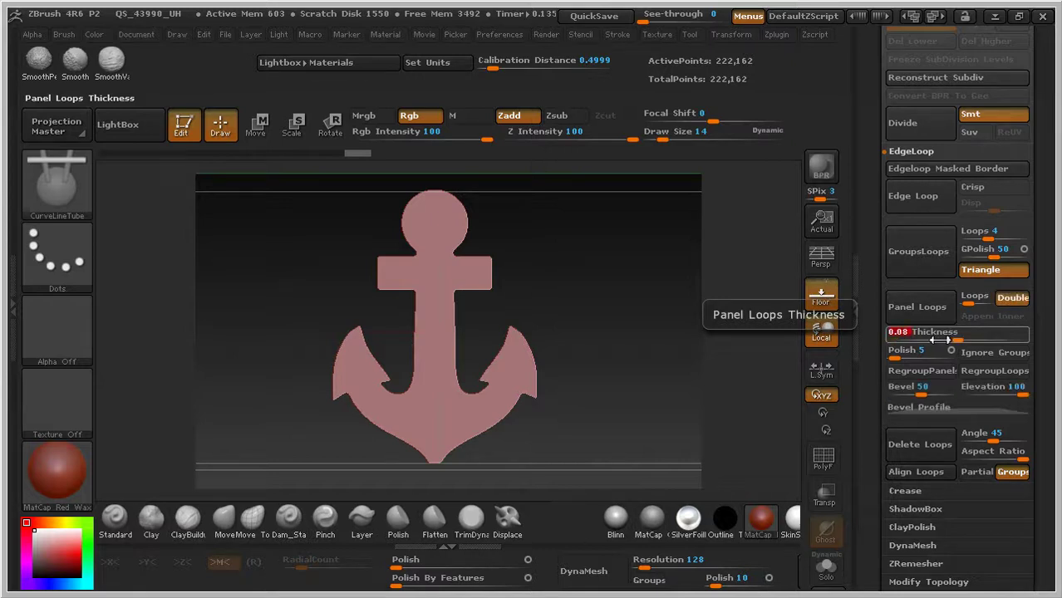
pyautogui.click(914, 386)
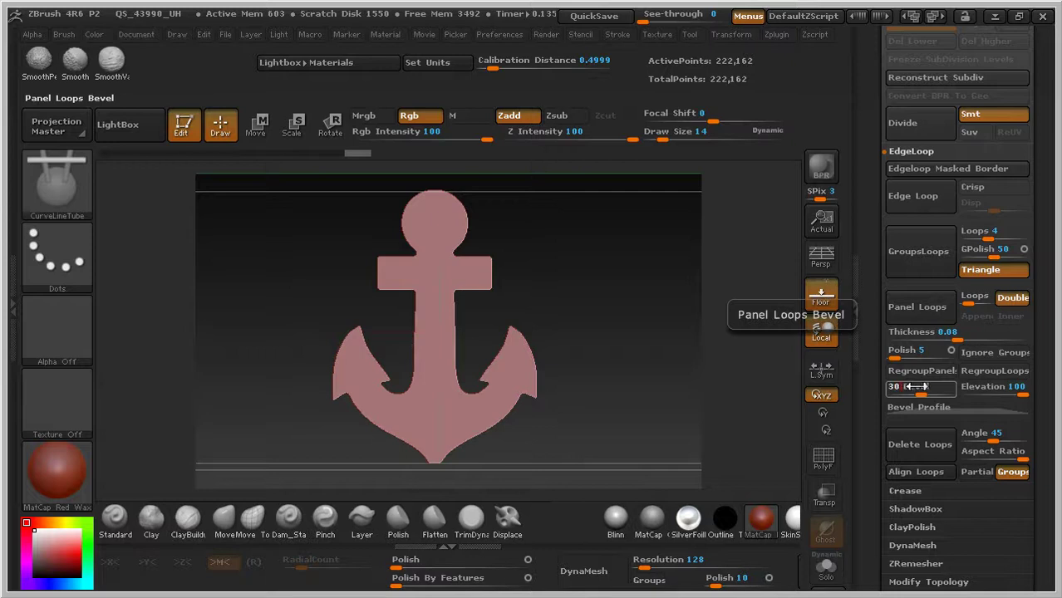
pyautogui.write('30')
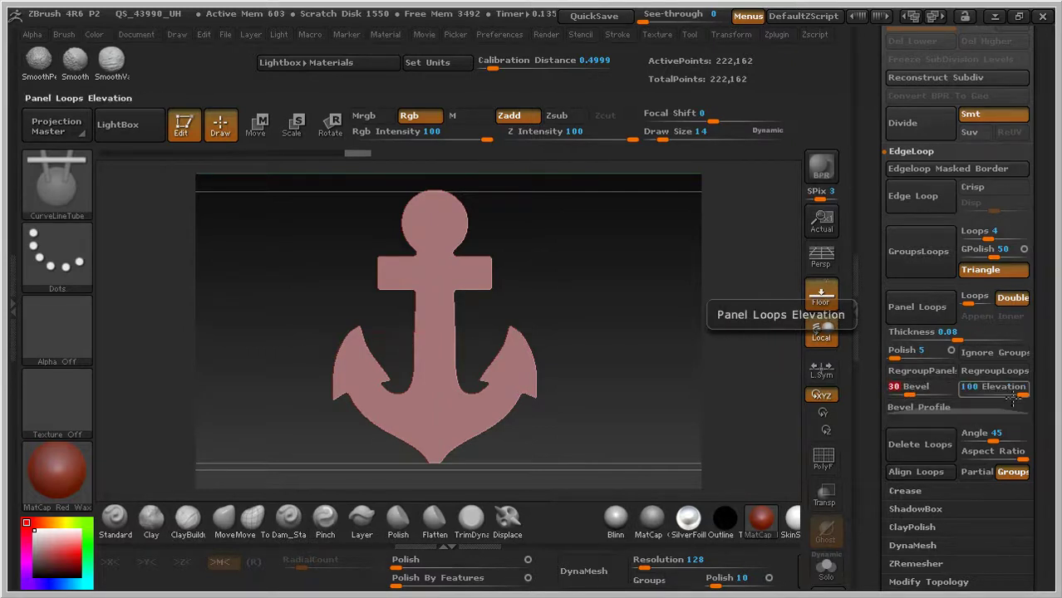
pyautogui.moveTo(1027, 388); pyautogui.dragTo(997, 395)
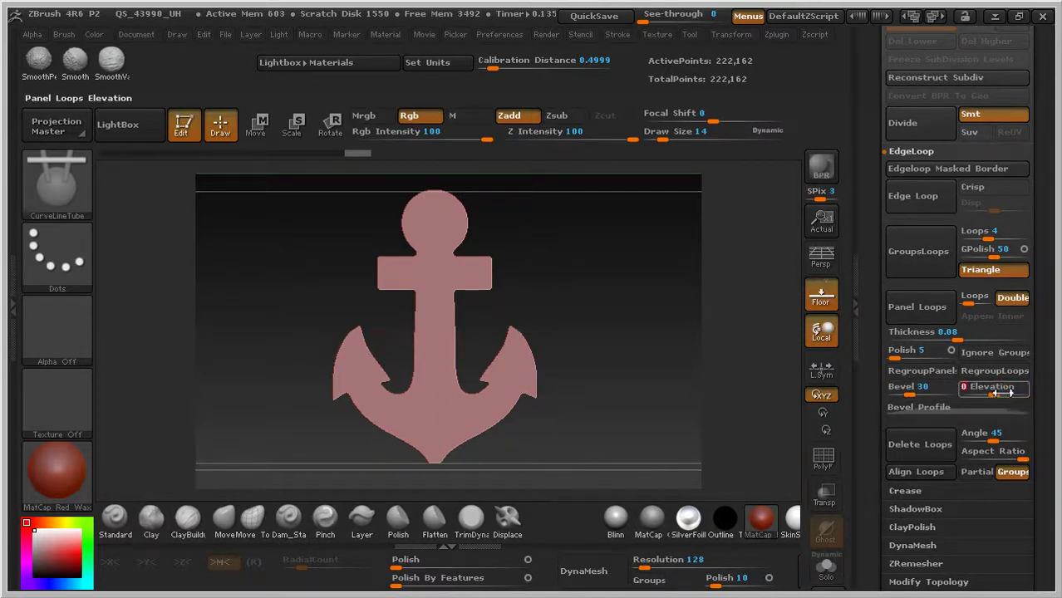
# - Reset the Panel Loops bevel profile and shape it into a sharp central peak at about V 0.86, with both ends at about V 0.41
pyautogui.click(970, 407)
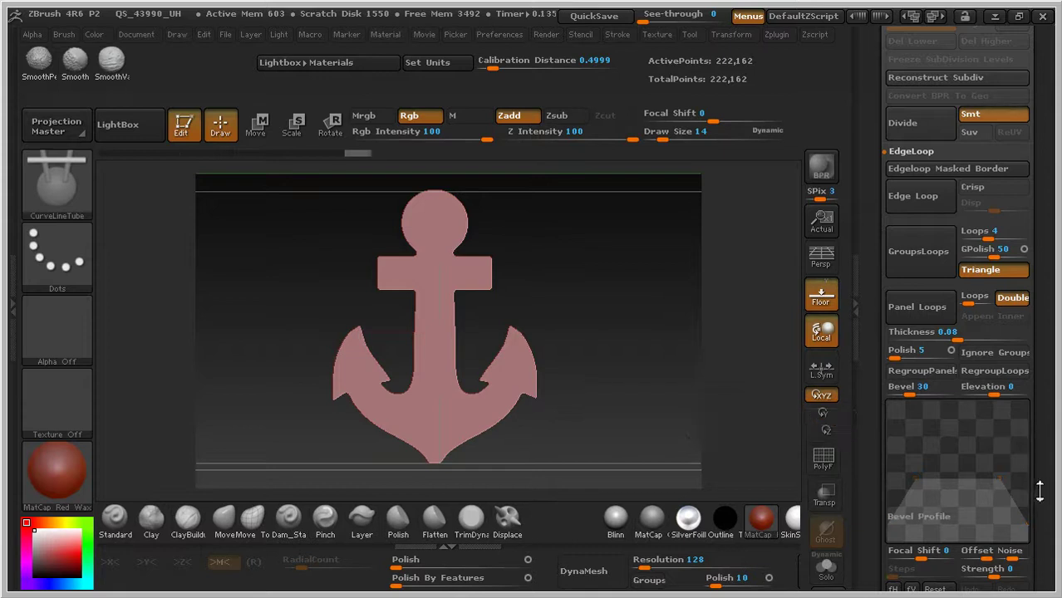
pyautogui.moveTo(1043, 494); pyautogui.dragTo(1038, 392)
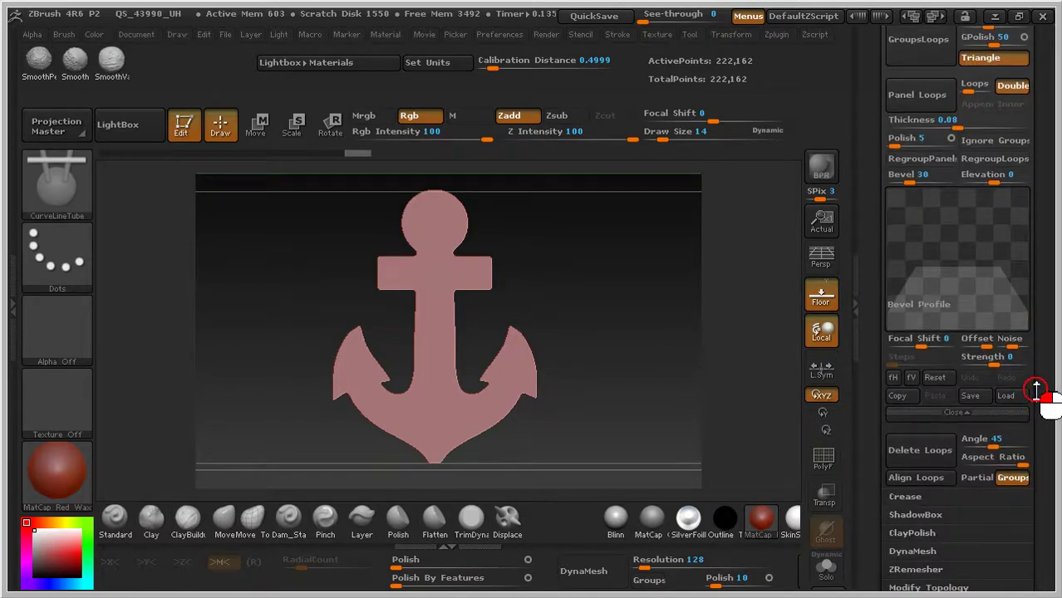
pyautogui.click(945, 380)
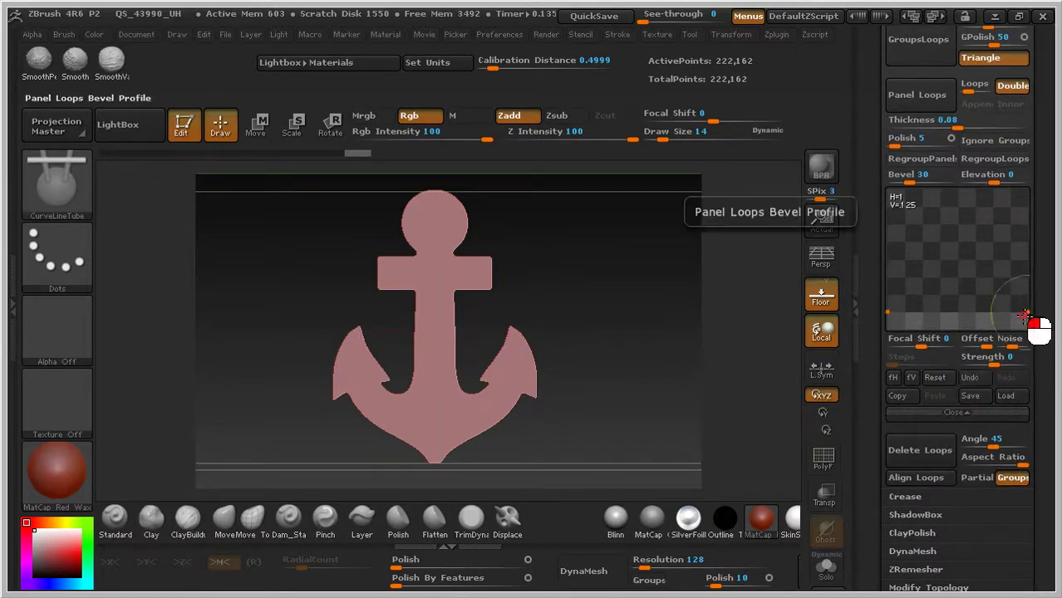
pyautogui.moveTo(1030, 314); pyautogui.dragTo(1020, 272)
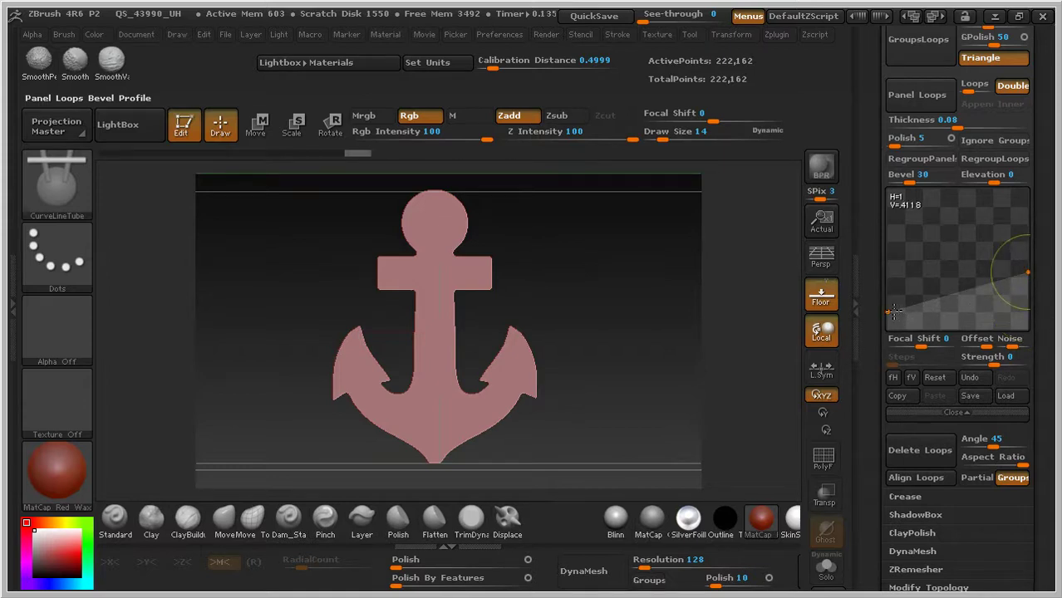
pyautogui.moveTo(894, 312); pyautogui.dragTo(885, 272)
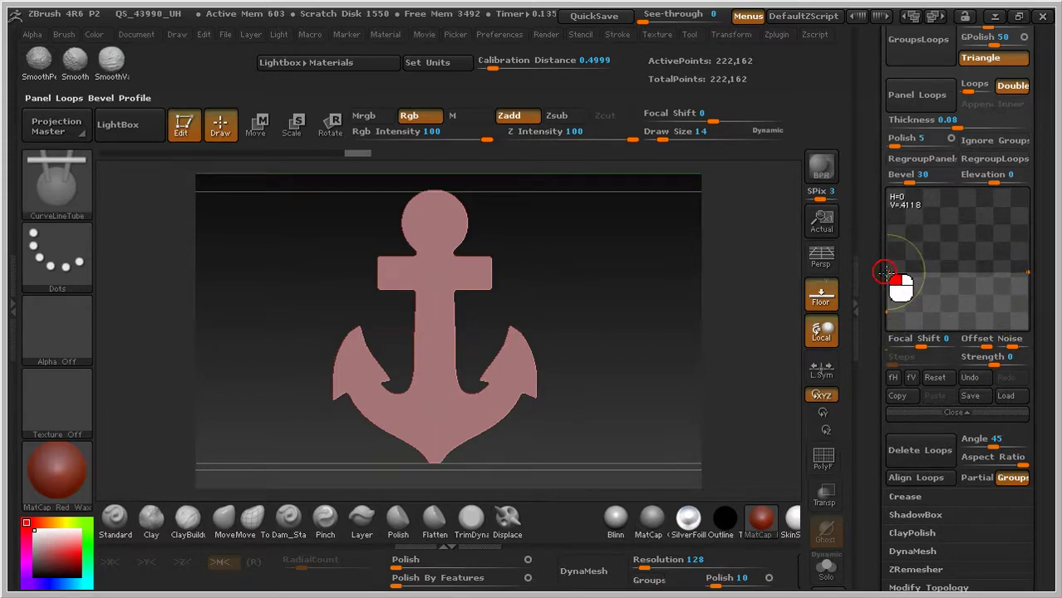
pyautogui.moveTo(968, 275); pyautogui.dragTo(955, 202)
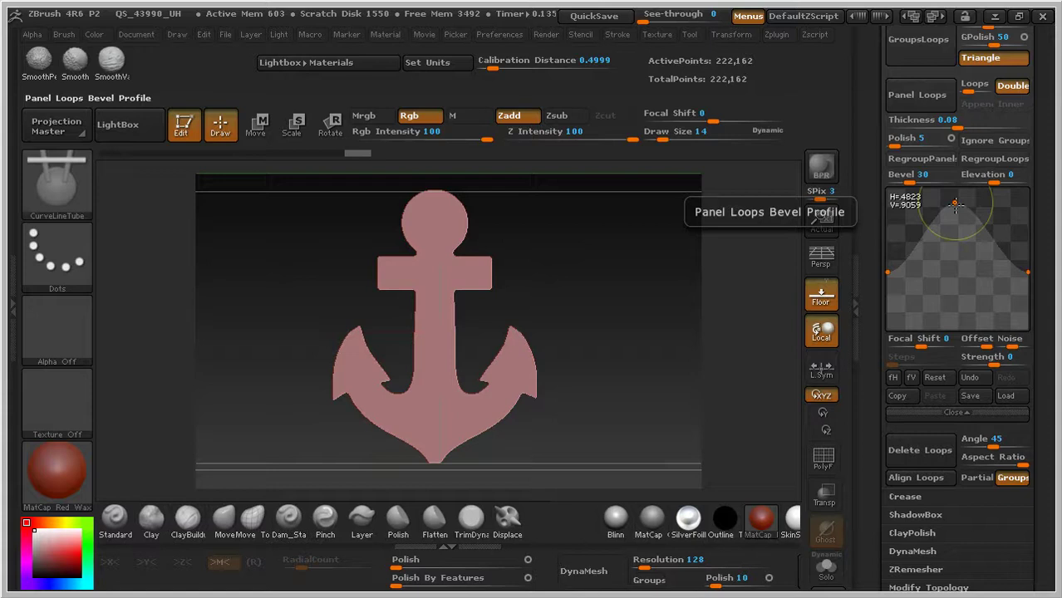
pyautogui.click(954, 203)
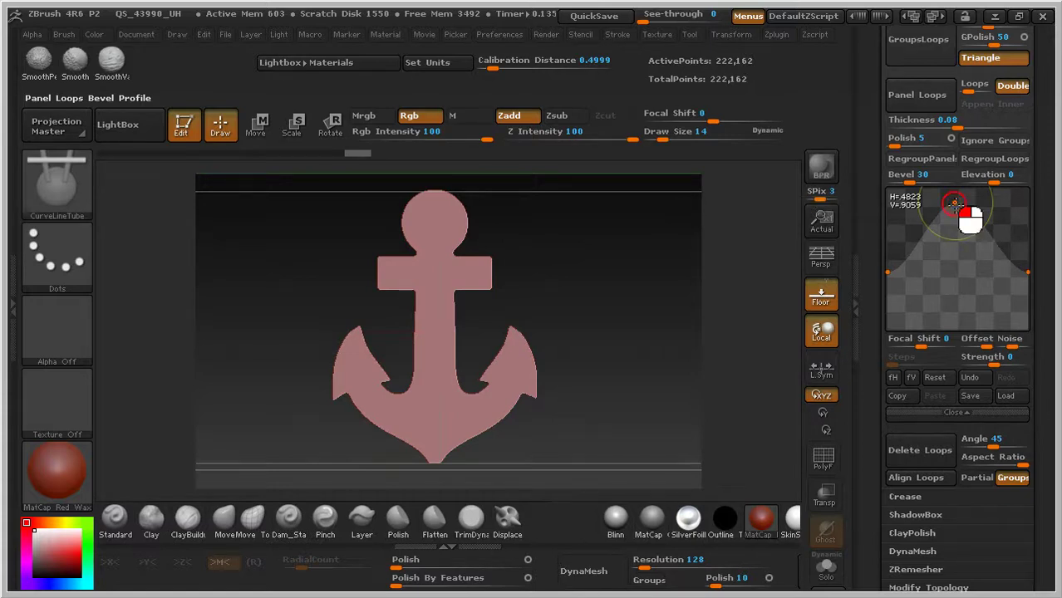
pyautogui.moveTo(954, 203)
pyautogui.mouseDown()
pyautogui.moveTo(958, 187)
pyautogui.moveTo(964, 224)
pyautogui.moveTo(964, 215)
pyautogui.mouseUp()
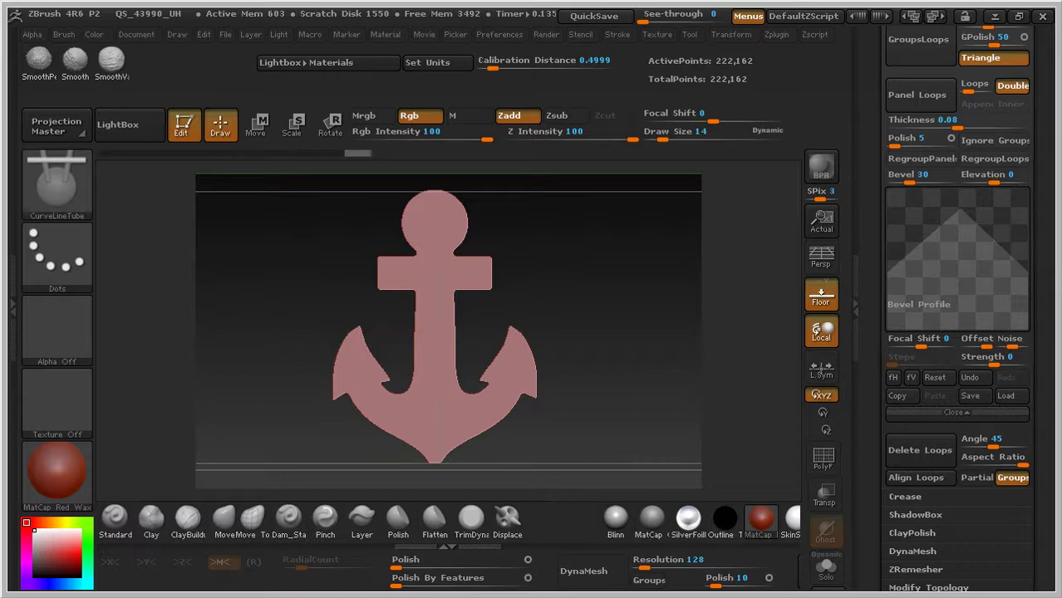
# - Apply Panel Loops to give the flat anchor thickness and bevelled edges
pyautogui.moveTo(1045, 182); pyautogui.dragTo(1045, 300)
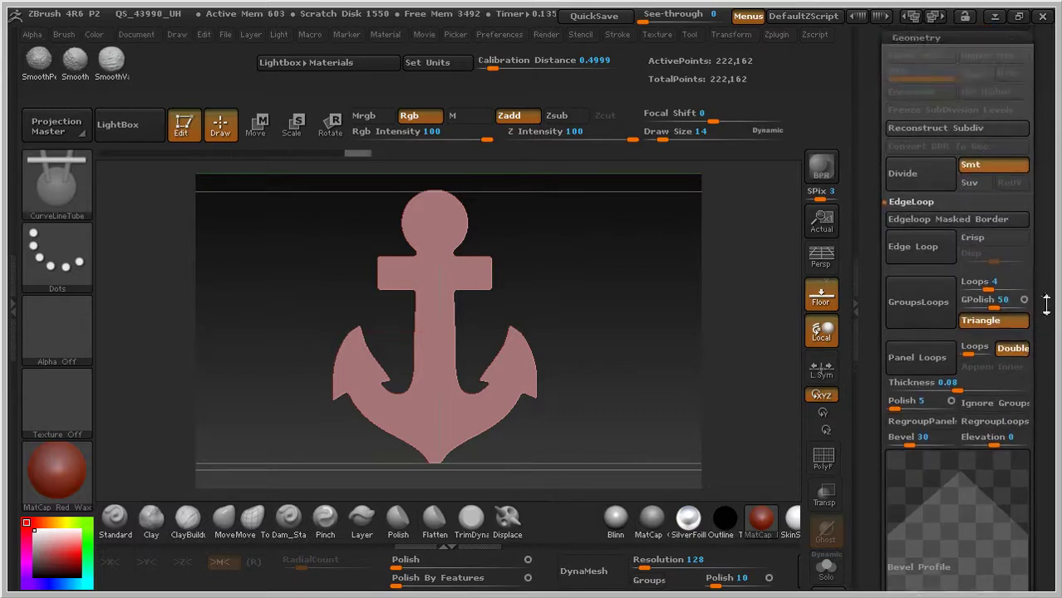
pyautogui.click(939, 356)
pyautogui.moveTo(611, 361); pyautogui.dragTo(571, 396)
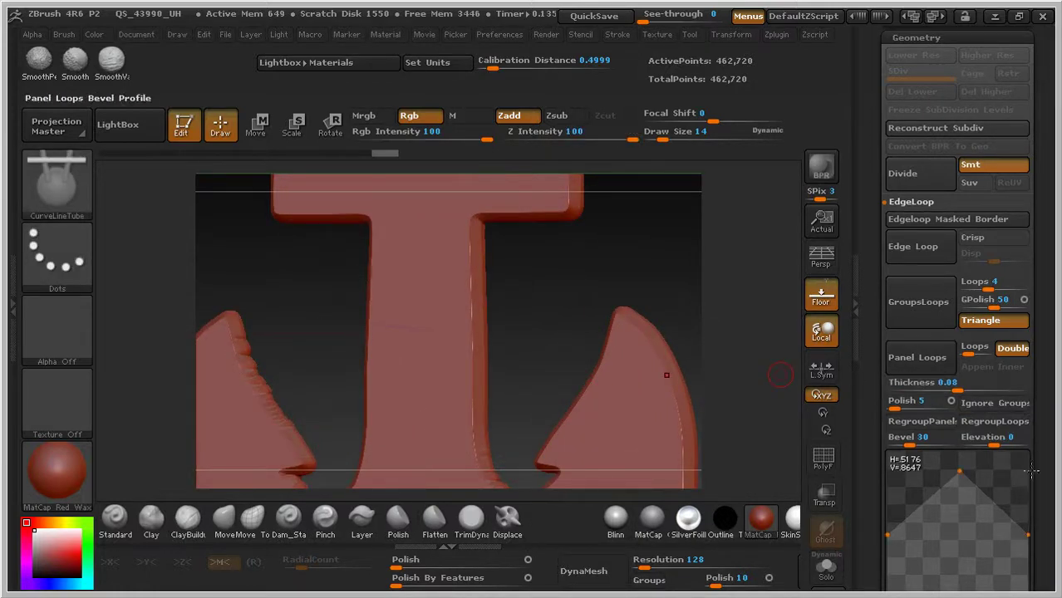
# - Smooth the edges of the thickened anchor with Polish By Features at 100
pyautogui.click(924, 202)
pyautogui.moveTo(1025, 456); pyautogui.dragTo(1027, 349)
pyautogui.moveTo(922, 383); pyautogui.dragTo(1029, 386)
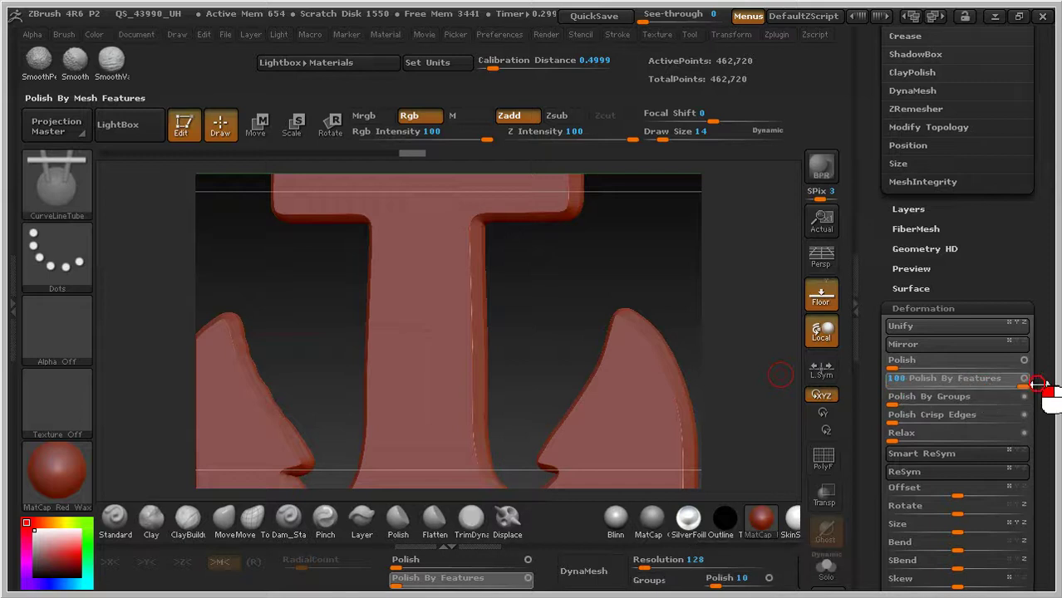
pyautogui.keyDown('ctrl'); pyautogui.moveTo(676, 332); pyautogui.dragTo(533, 352, button='right'); pyautogui.keyUp('ctrl')
pyautogui.keyDown('shift'); pyautogui.moveTo(535, 353); pyautogui.dragTo(563, 356); pyautogui.keyUp('shift')
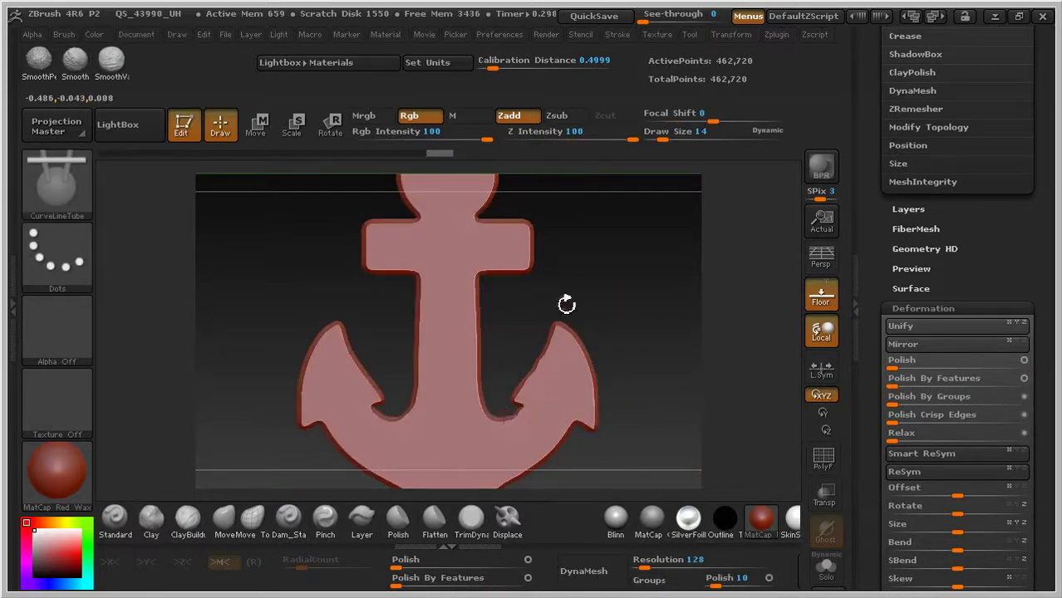
pyautogui.moveTo(566, 305); pyautogui.dragTo(735, 313)
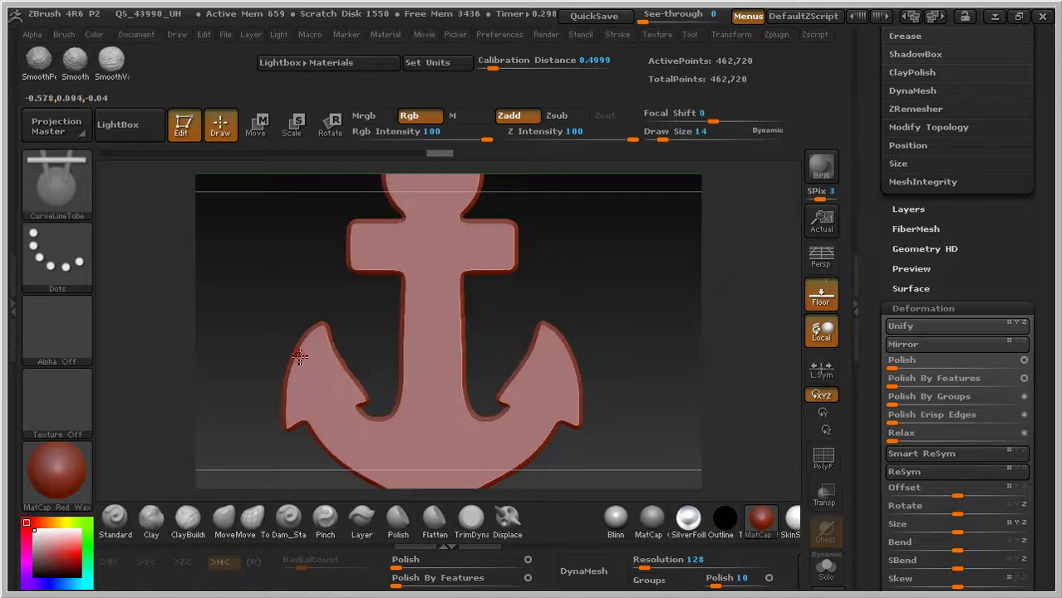
pyautogui.moveTo(629, 303)
pyautogui.mouseDown()
pyautogui.moveTo(536, 332)
pyautogui.moveTo(604, 331)
pyautogui.moveTo(609, 320)
pyautogui.moveTo(648, 334)
pyautogui.mouseUp()
# - Set the pivot point on the anchor mesh
pyautogui.moveTo(875, 160); pyautogui.dragTo(873, 346)
pyautogui.click(731, 35)
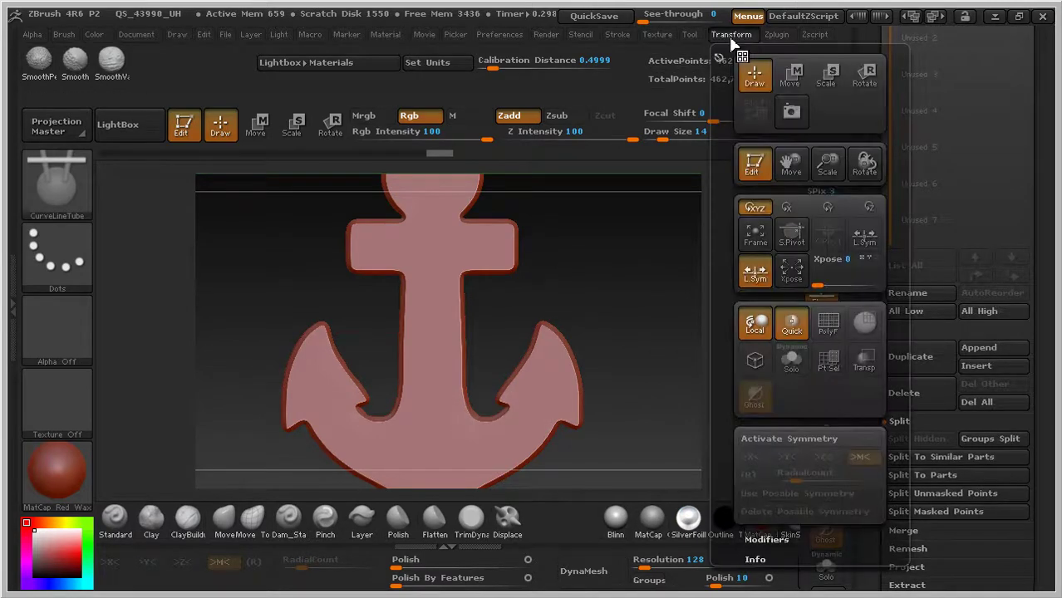
pyautogui.click(785, 245)
pyautogui.keyDown('ctrl'); pyautogui.moveTo(627, 368); pyautogui.dragTo(576, 272, button='right'); pyautogui.keyUp('ctrl')
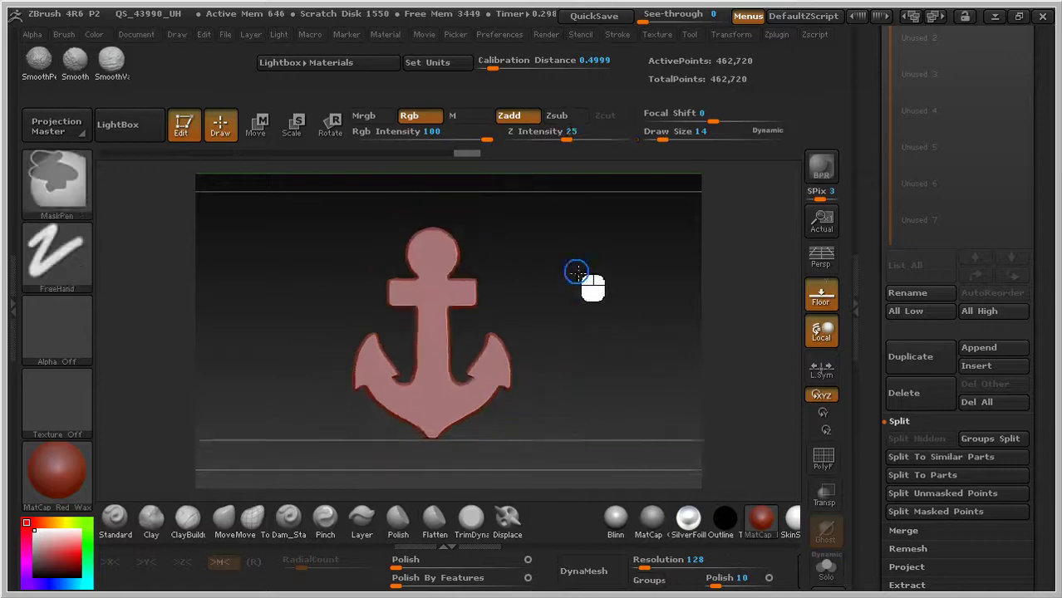
# - Remove half of the anchor's thickness with Delete By Symmetry set to the Z axis
pyautogui.moveTo(576, 273); pyautogui.dragTo(566, 355)
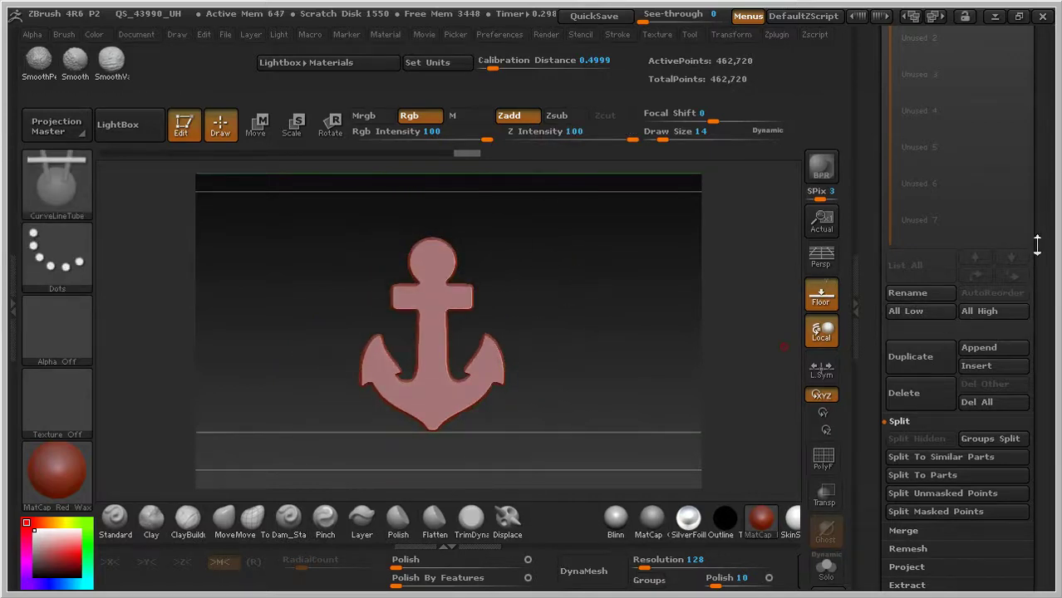
pyautogui.moveTo(1038, 220); pyautogui.dragTo(1036, 60)
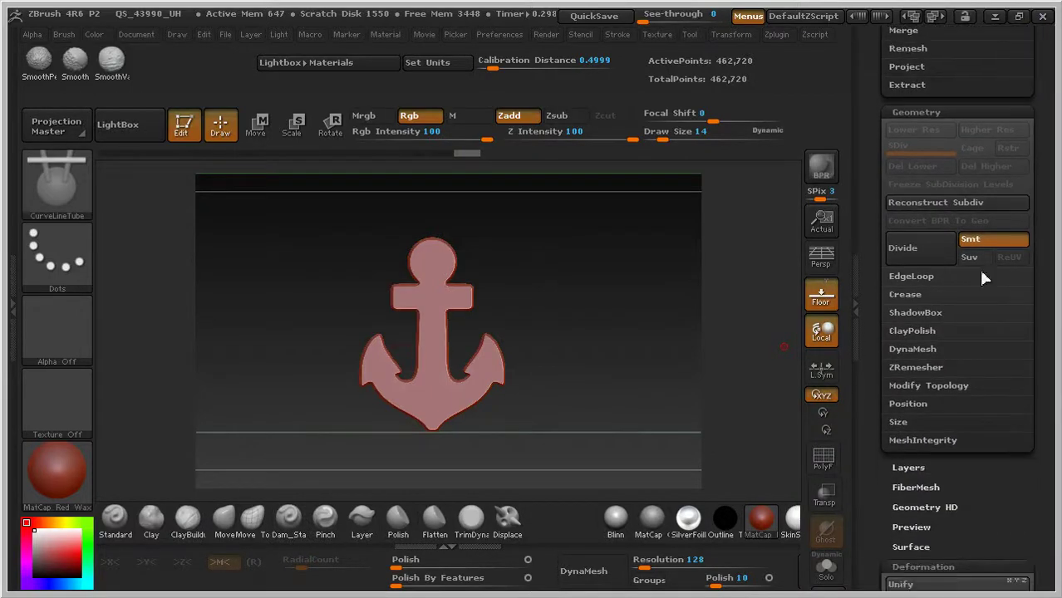
pyautogui.click(928, 386)
pyautogui.moveTo(593, 362); pyautogui.dragTo(628, 398)
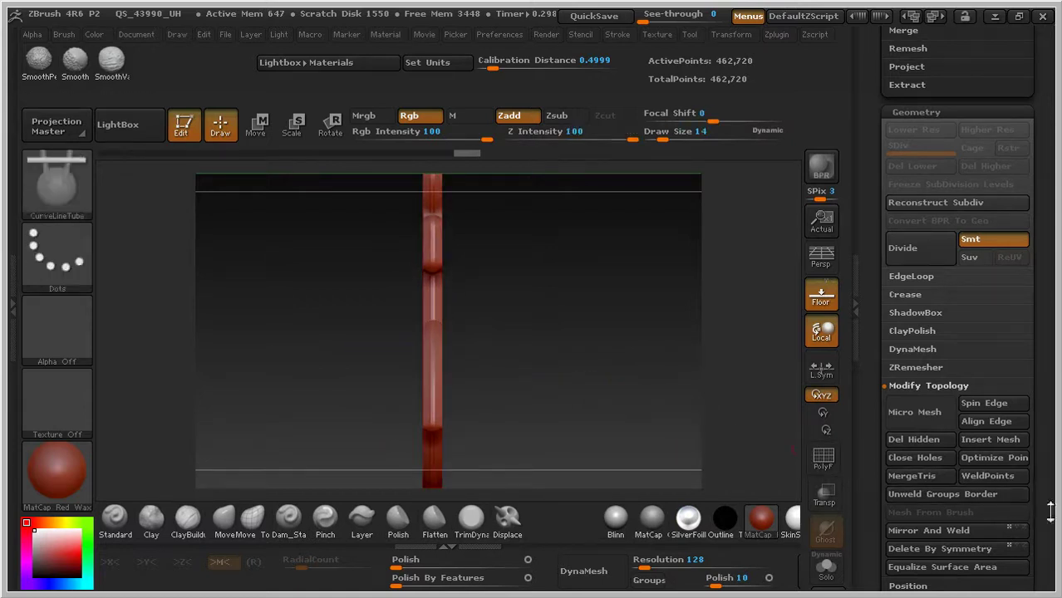
pyautogui.moveTo(1036, 385); pyautogui.dragTo(1036, 299)
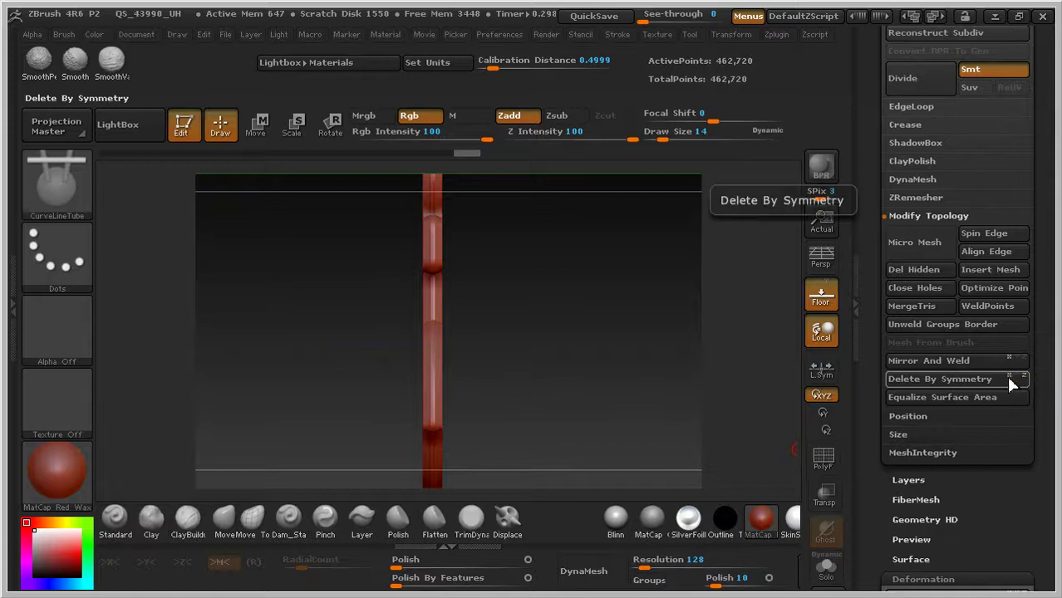
pyautogui.click(964, 379)
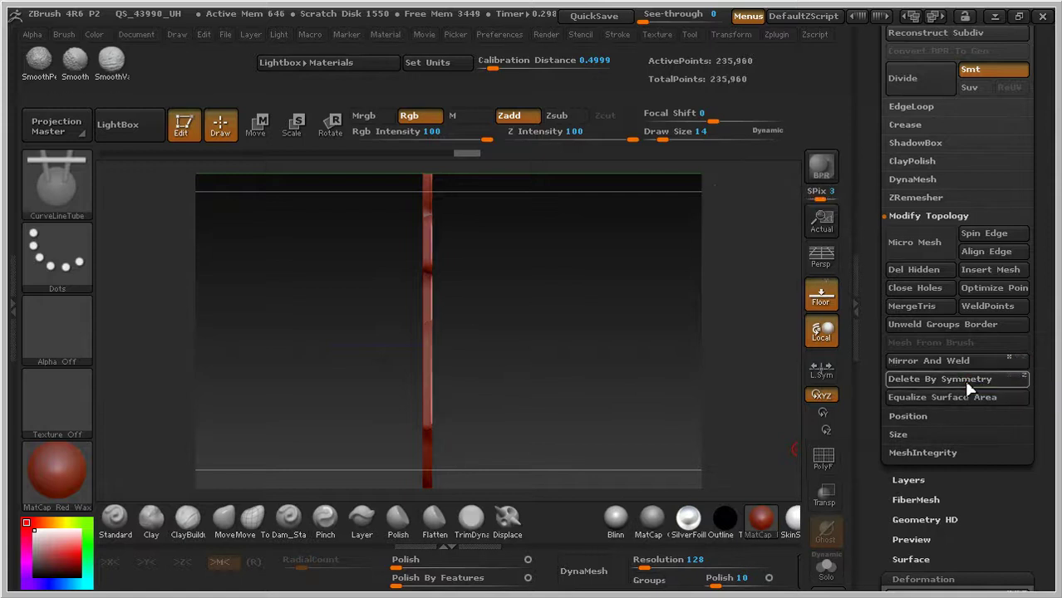
# - Rebuild the full anchor thickness by applying Mirror And Weld on the Z axis
pyautogui.click(1027, 368)
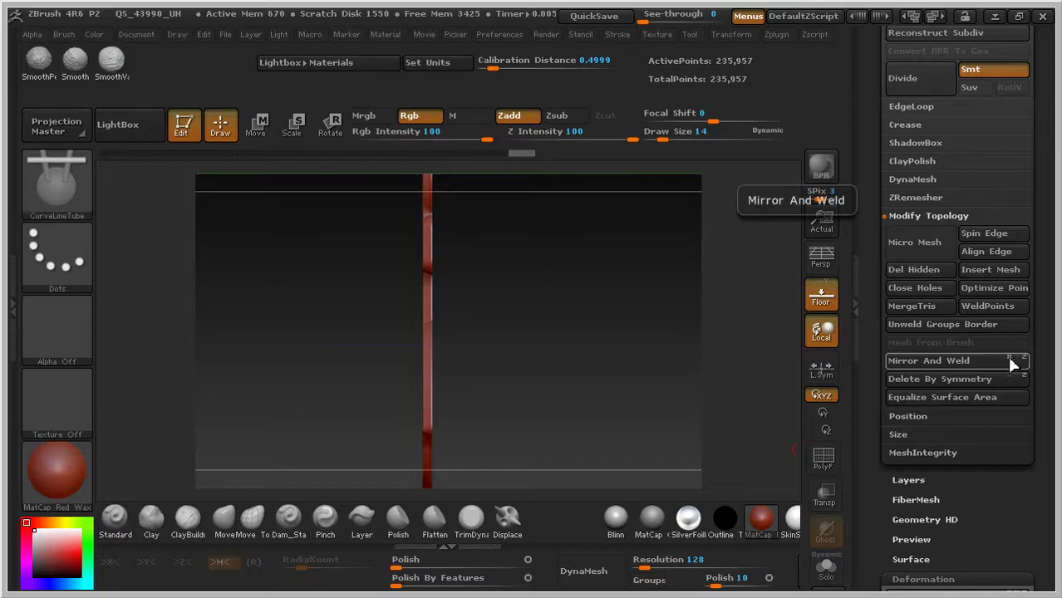
pyautogui.click(972, 361)
pyautogui.press('ctrl')
pyautogui.moveTo(633, 414)
pyautogui.keyDown('ctrl'); pyautogui.mouseDown(button='right')
pyautogui.moveTo(576, 350)
pyautogui.moveTo(504, 348)
pyautogui.moveTo(644, 349)
pyautogui.mouseUp(button='right'); pyautogui.keyUp('ctrl')
pyautogui.moveTo(643, 349); pyautogui.dragTo(569, 308)
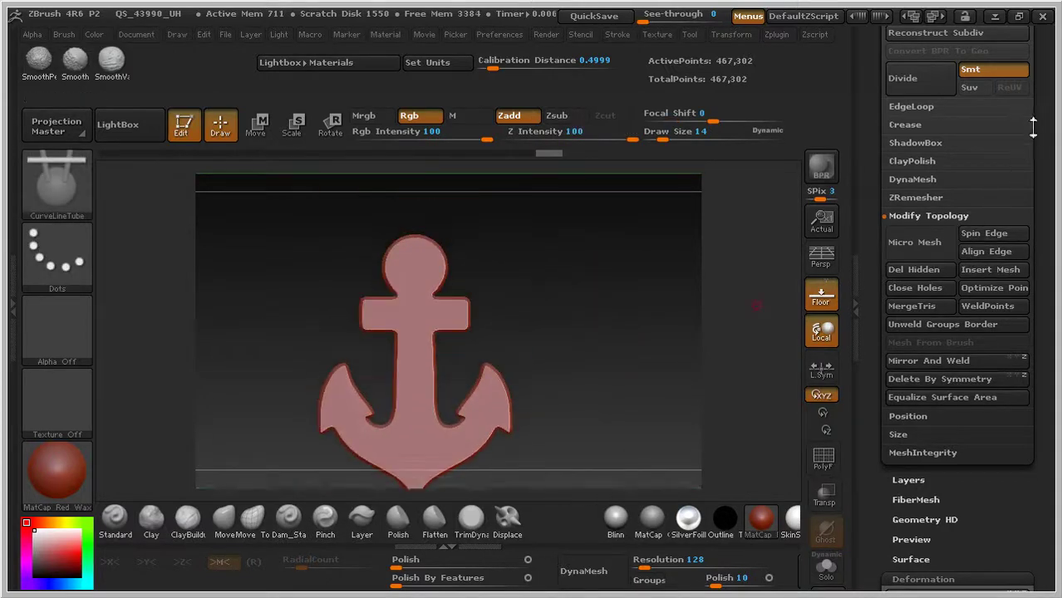
# - Turn on the polyframe display and merge the whole anchor into a single polygroup
pyautogui.moveTo(1033, 126)
pyautogui.mouseDown()
pyautogui.moveTo(1055, 214)
pyautogui.moveTo(1056, 360)
pyautogui.mouseUp()
pyautogui.press('ctrl')
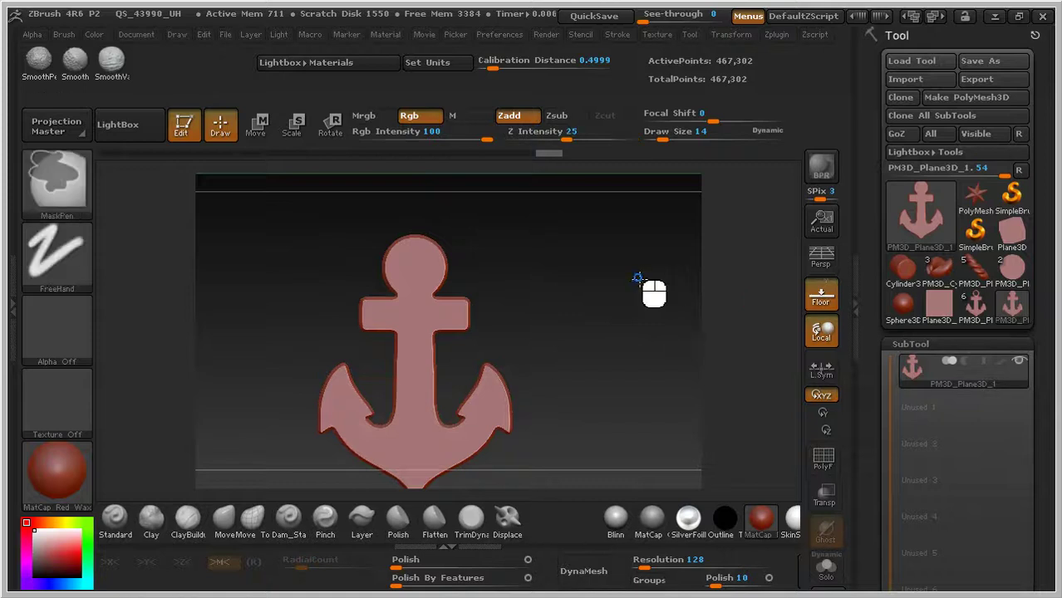
pyautogui.moveTo(653, 292)
pyautogui.mouseDown()
pyautogui.moveTo(675, 351)
pyautogui.moveTo(603, 331)
pyautogui.moveTo(690, 350)
pyautogui.mouseUp()
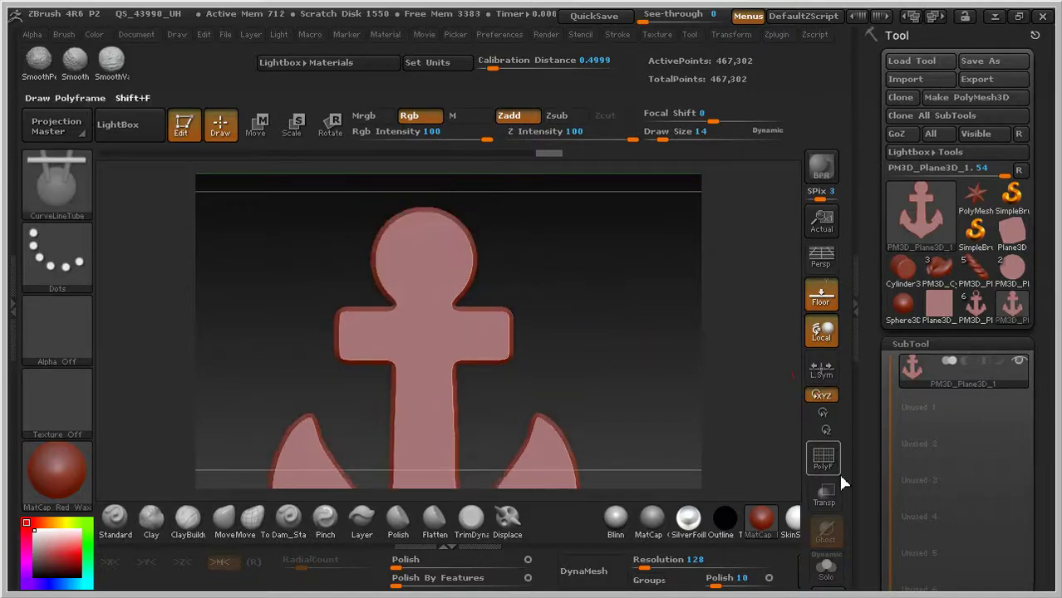
pyautogui.click(823, 457)
pyautogui.moveTo(621, 344)
pyautogui.mouseDown()
pyautogui.moveTo(552, 345)
pyautogui.moveTo(528, 327)
pyautogui.moveTo(594, 364)
pyautogui.moveTo(609, 354)
pyautogui.moveTo(536, 339)
pyautogui.moveTo(604, 349)
pyautogui.moveTo(636, 334)
pyautogui.mouseUp()
pyautogui.keyDown('ctrl'); pyautogui.moveTo(637, 335); pyautogui.dragTo(580, 252, button='right'); pyautogui.keyUp('ctrl')
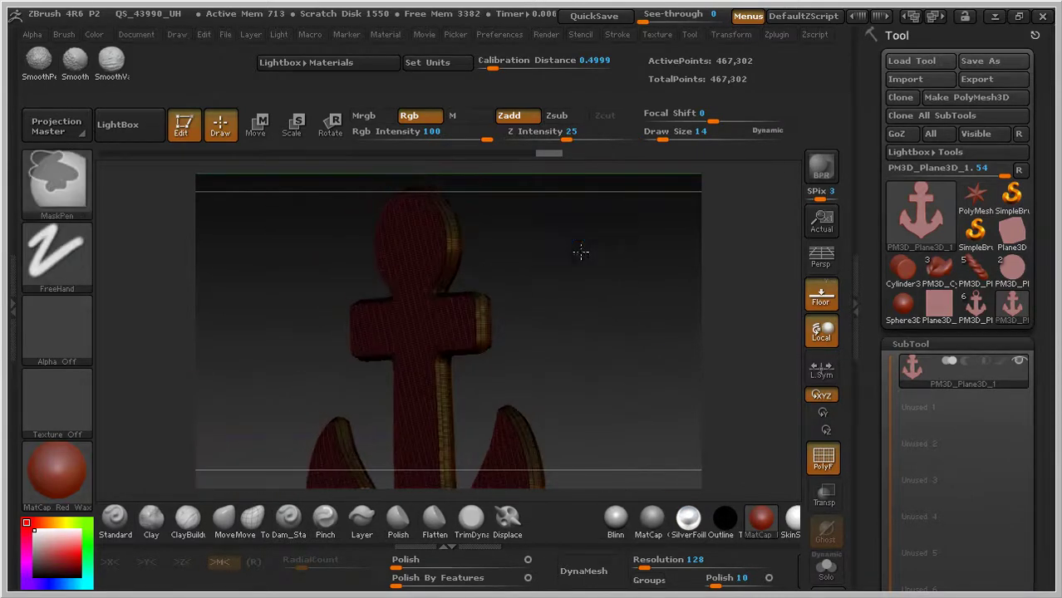
pyautogui.press('ctrl')
pyautogui.keyDown('ctrl'); pyautogui.click(626, 330); pyautogui.keyUp('ctrl')
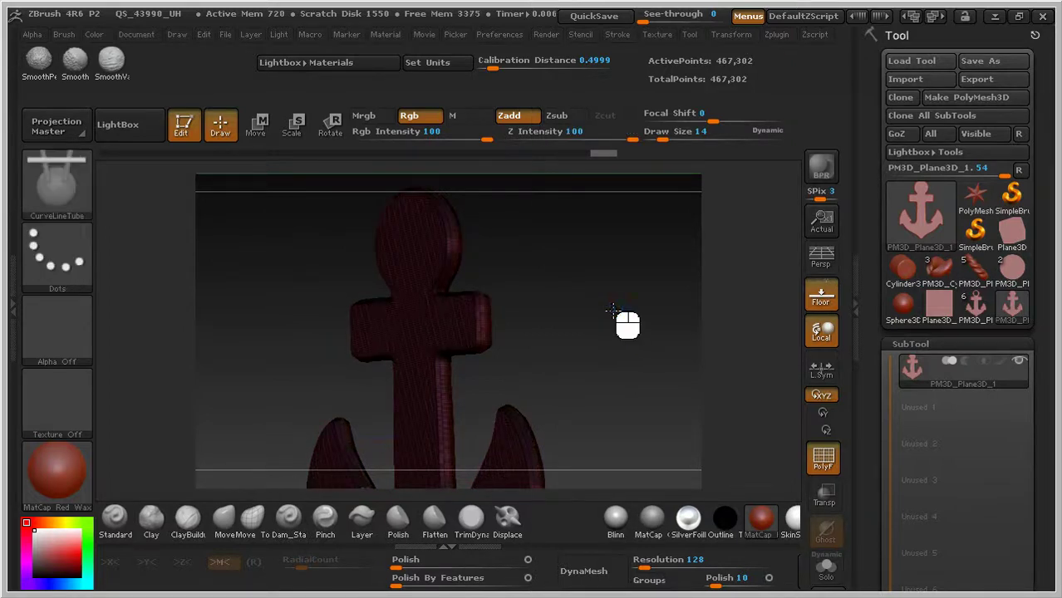
# - Set the masking brush to MaskCircle with the Circle stroke, ready for the anchor's round head
pyautogui.keyDown('shift'); pyautogui.moveTo(613, 310); pyautogui.dragTo(643, 296); pyautogui.keyUp('shift')
pyautogui.keyDown('ctrl'); pyautogui.moveTo(590, 251); pyautogui.dragTo(602, 278, button='right'); pyautogui.keyUp('ctrl')
pyautogui.keyDown('alt'); pyautogui.moveTo(595, 254); pyautogui.dragTo(585, 358); pyautogui.keyUp('alt')
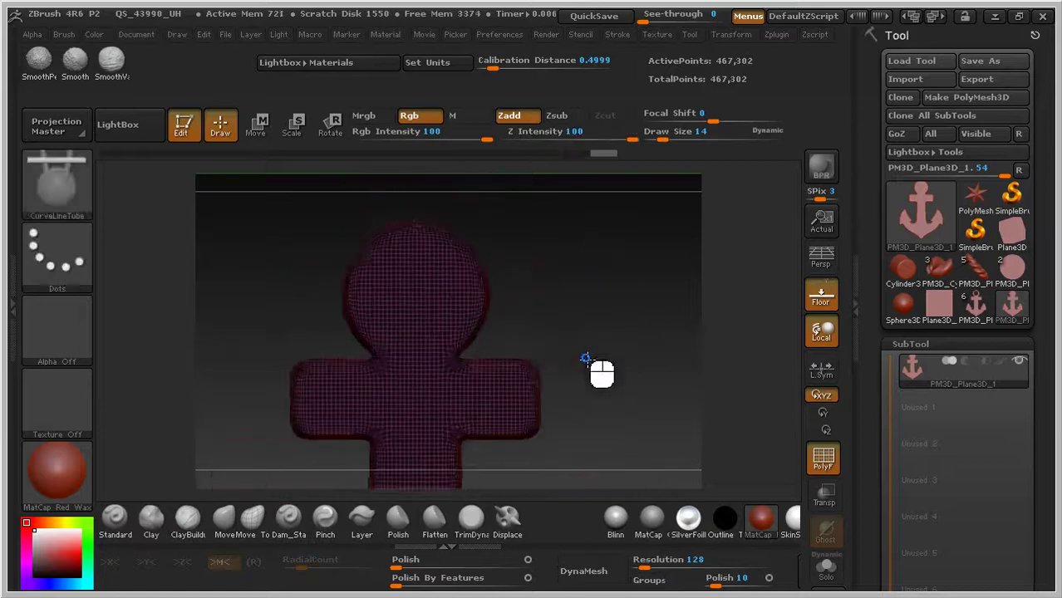
pyautogui.keyDown('ctrl'); pyautogui.click(555, 294); pyautogui.keyUp('ctrl')
pyautogui.keyDown('ctrl'); pyautogui.click(562, 306); pyautogui.keyUp('ctrl')
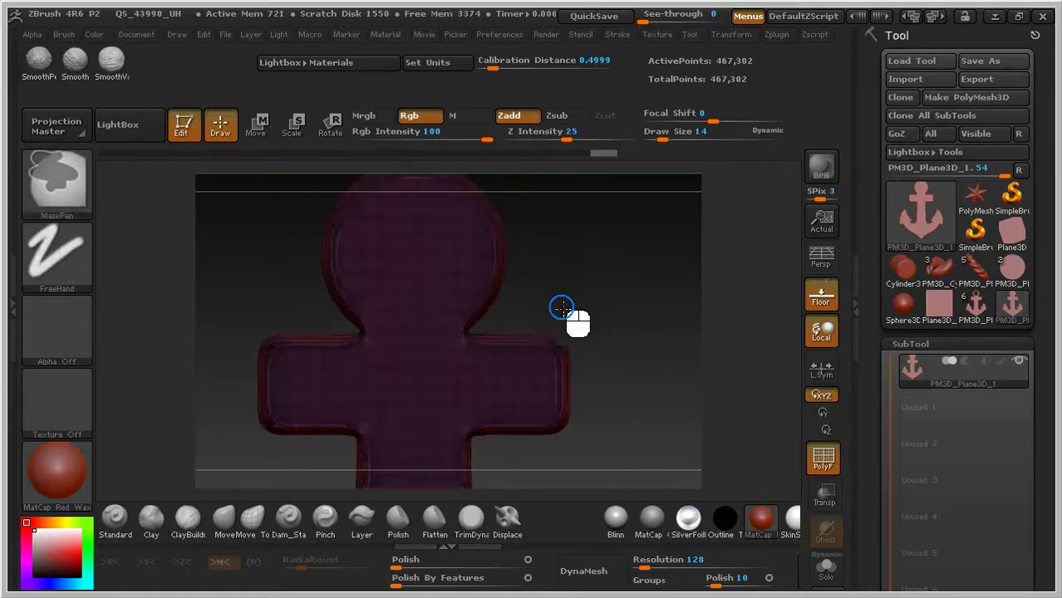
pyautogui.keyDown('ctrl'); pyautogui.click(56, 196); pyautogui.keyUp('ctrl')
pyautogui.keyDown('ctrl'); pyautogui.click(131, 199); pyautogui.keyUp('ctrl')
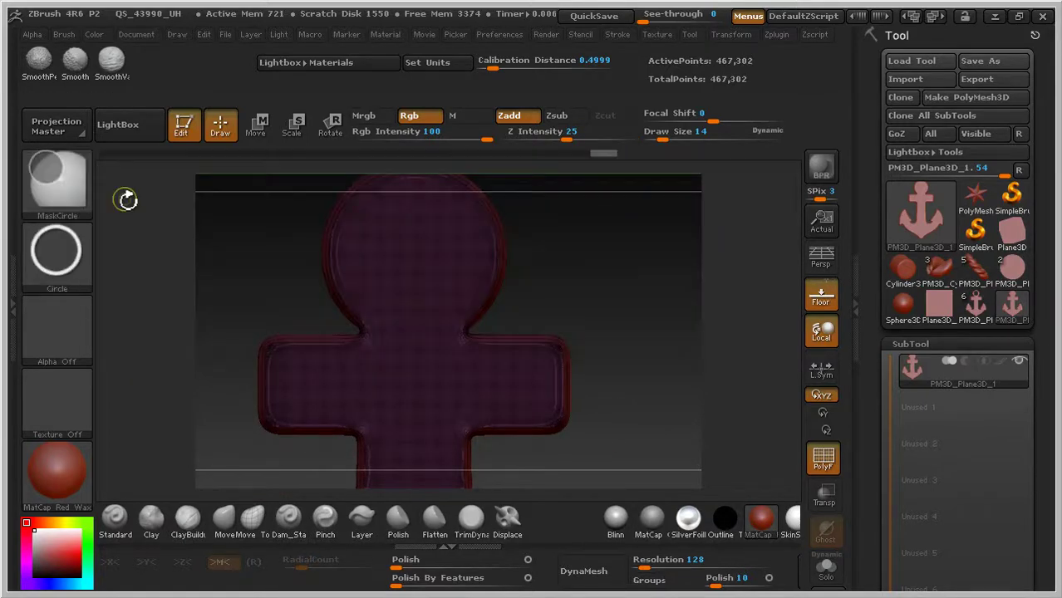
pyautogui.click(67, 274)
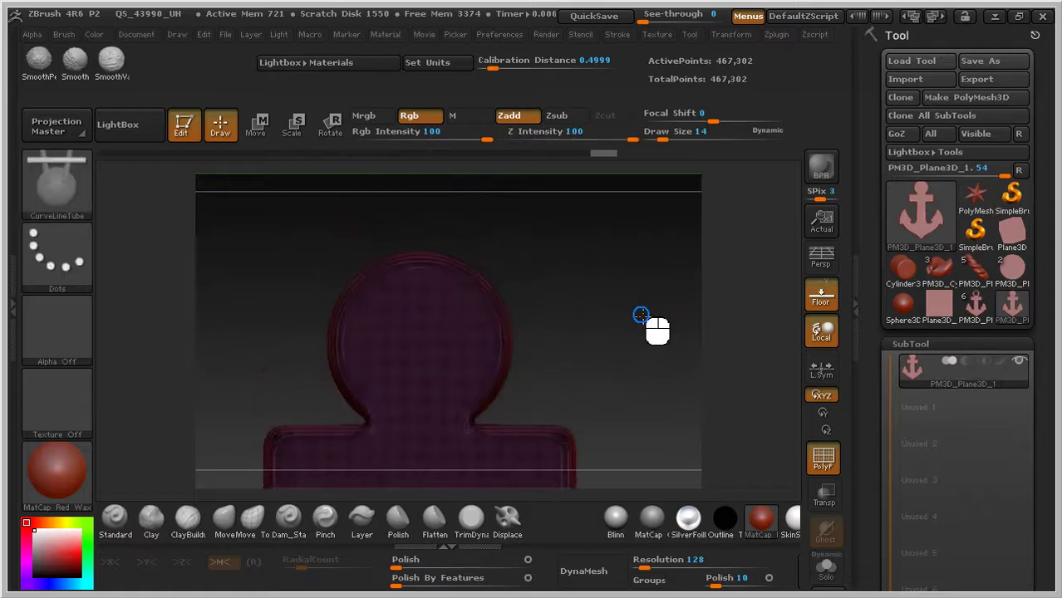
# - Enable X symmetry, mask a centred circle on the anchor's round head and turn the masked area into its own polygroup
pyautogui.press('x')
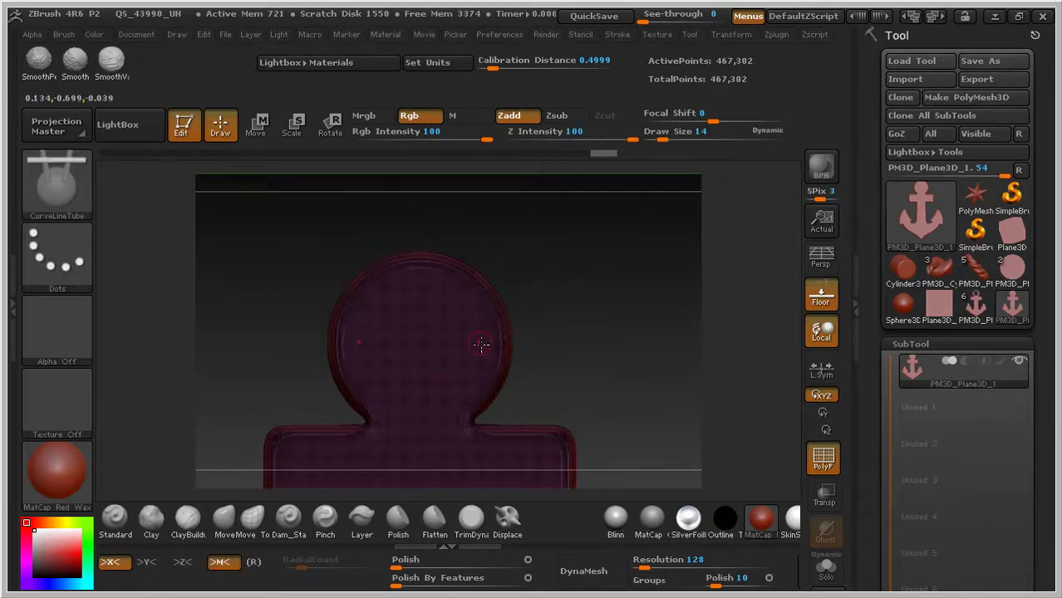
pyautogui.moveTo(536, 279)
pyautogui.keyDown('ctrl'); pyautogui.mouseDown(button='right')
pyautogui.moveTo(611, 305)
pyautogui.moveTo(607, 359)
pyautogui.mouseUp(button='right'); pyautogui.keyUp('ctrl')
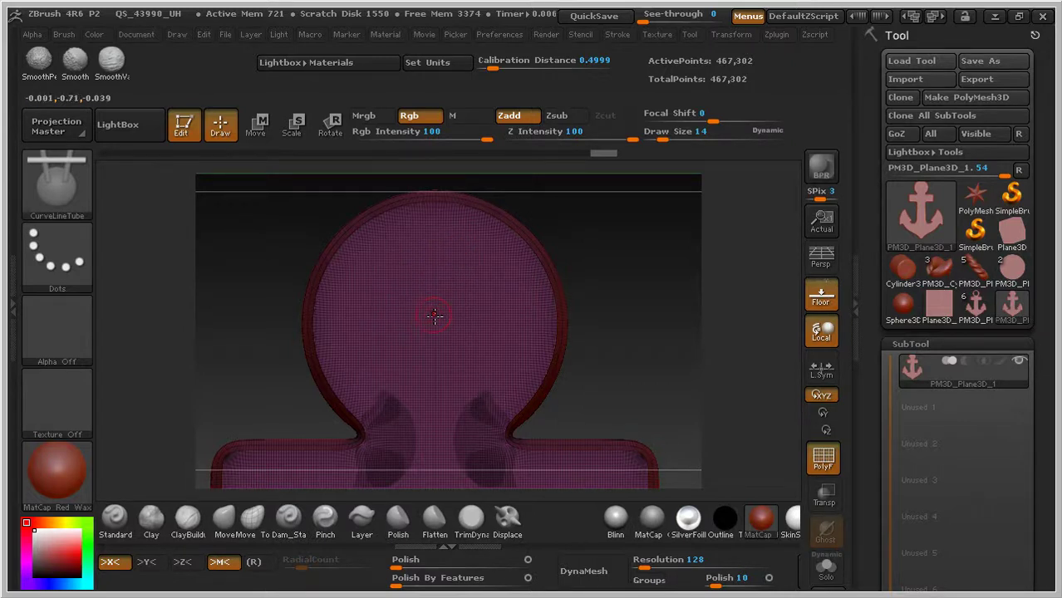
pyautogui.press('ctrl')
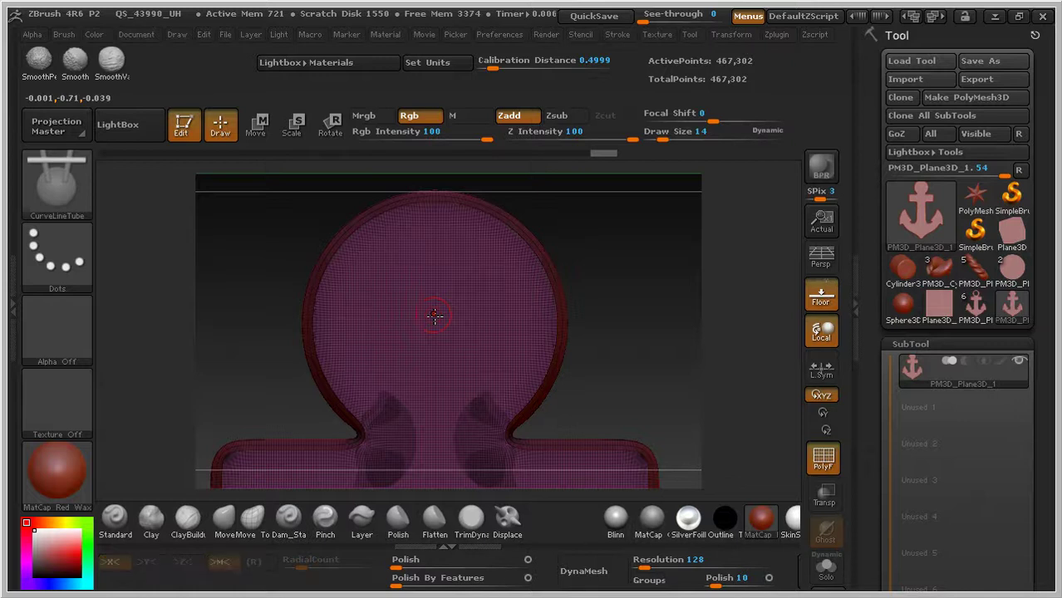
pyautogui.keyDown('ctrl'); pyautogui.moveTo(432, 314); pyautogui.dragTo(504, 405); pyautogui.keyUp('ctrl')
pyautogui.press('ctrl')
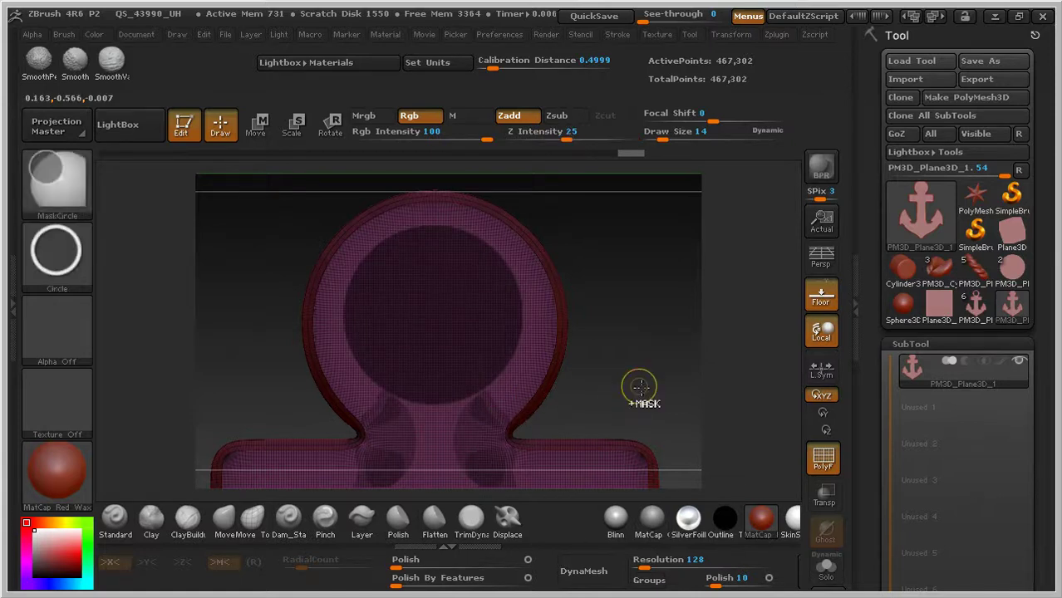
pyautogui.keyDown('ctrl'); pyautogui.click(639, 386); pyautogui.keyUp('ctrl')
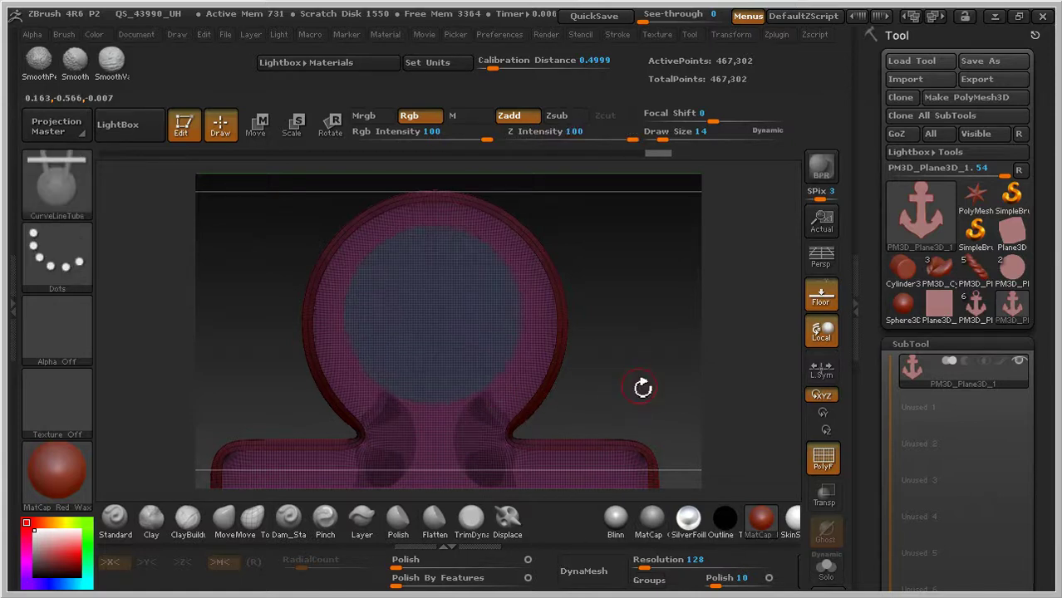
# - Hide the circular polygroup and delete the hidden geometry to open a hole through the anchor's head
pyautogui.hotkey('ctrl', 'shift')
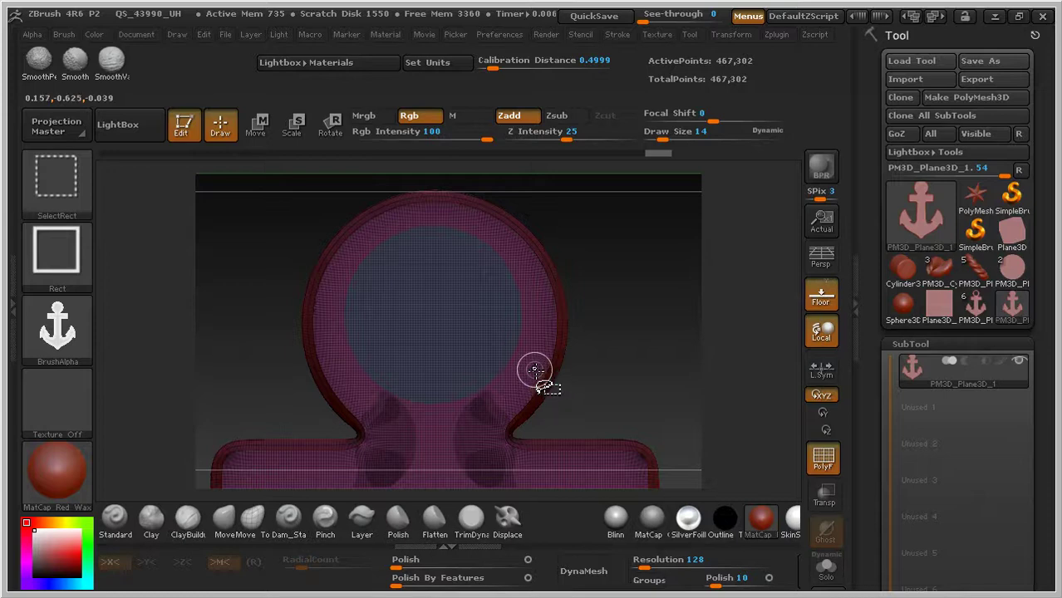
pyautogui.keyDown('ctrl'); pyautogui.keyDown('shift'); pyautogui.click(535, 371); pyautogui.keyUp('shift'); pyautogui.keyUp('ctrl')
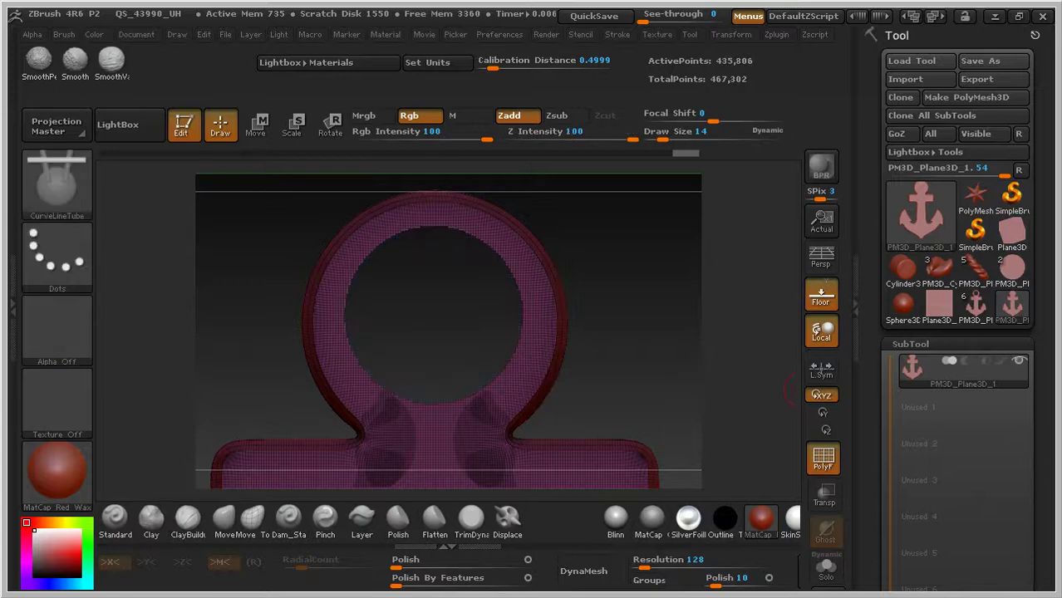
pyautogui.moveTo(1052, 500); pyautogui.dragTo(1048, 267)
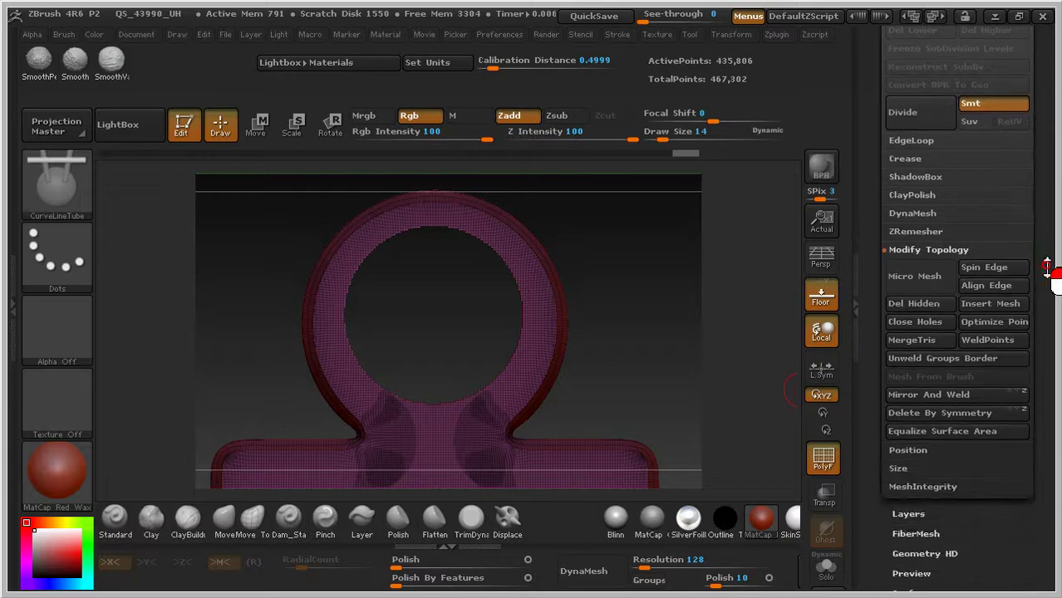
pyautogui.click(893, 304)
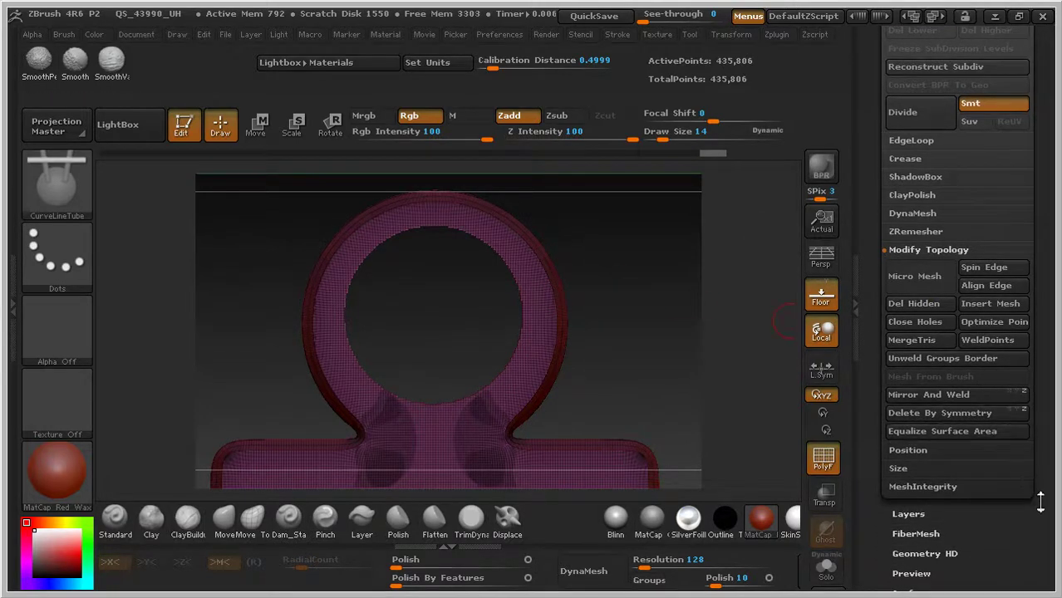
# - Turn on double-sided display, turn off the polyframe and examine the inside of the hole in the anchor's head
pyautogui.moveTo(1036, 498); pyautogui.dragTo(1017, 249)
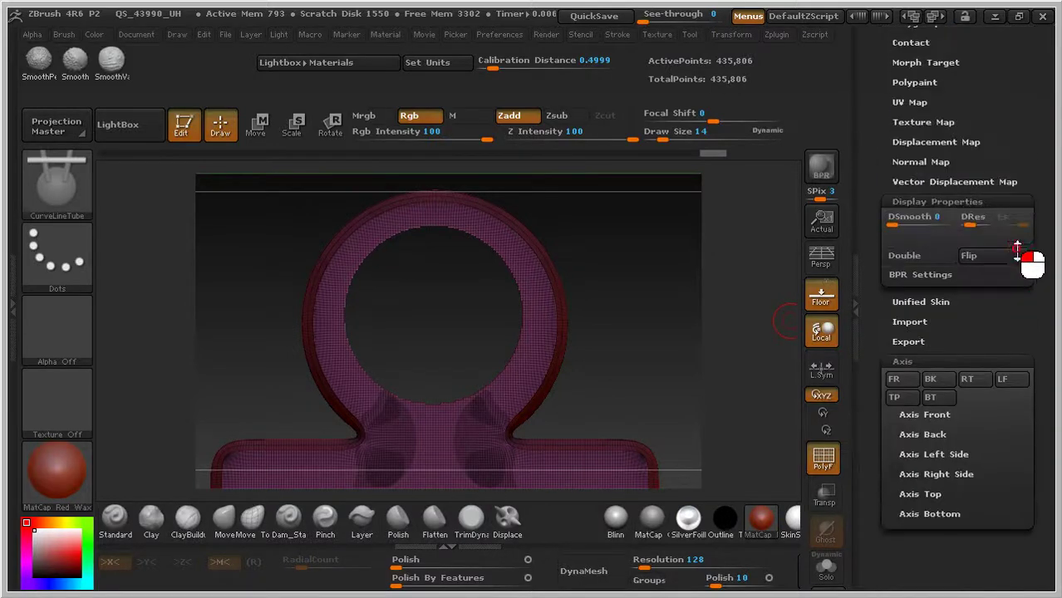
pyautogui.click(917, 265)
pyautogui.moveTo(700, 309); pyautogui.dragTo(573, 316)
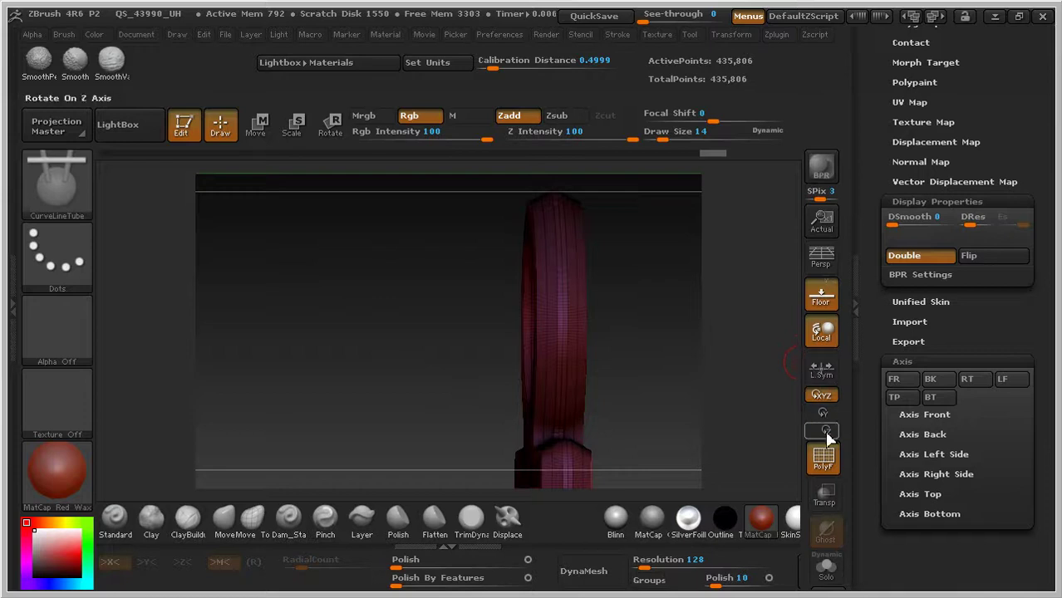
pyautogui.moveTo(826, 438)
pyautogui.mouseDown()
pyautogui.moveTo(701, 455)
pyautogui.moveTo(656, 395)
pyautogui.moveTo(673, 369)
pyautogui.moveTo(545, 326)
pyautogui.moveTo(526, 268)
pyautogui.mouseUp()
pyautogui.moveTo(526, 268)
pyautogui.keyDown('ctrl'); pyautogui.mouseDown(button='right')
pyautogui.moveTo(623, 268)
pyautogui.moveTo(642, 307)
pyautogui.mouseUp(button='right'); pyautogui.keyUp('ctrl')
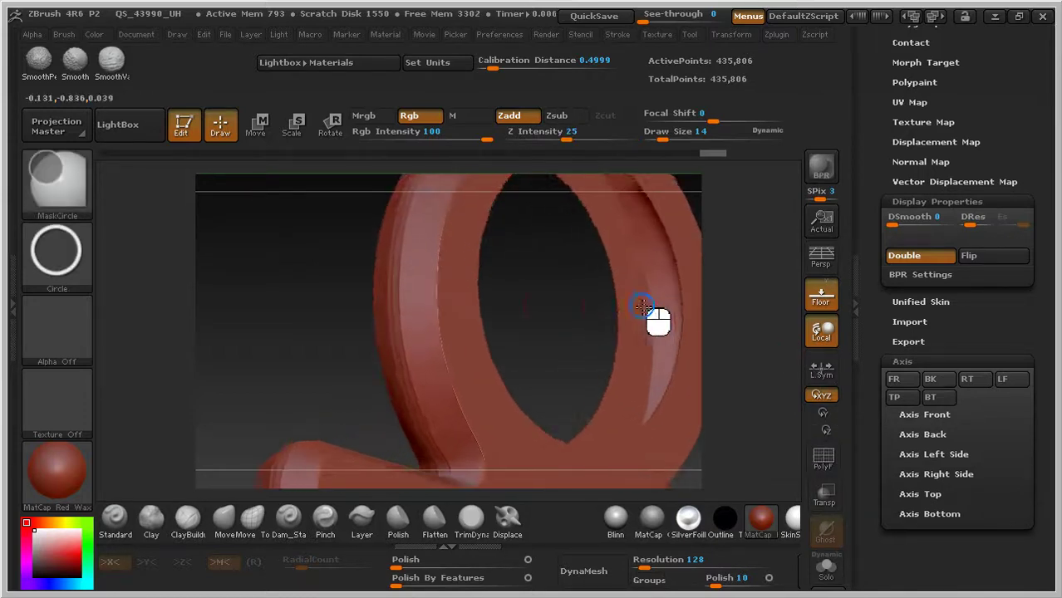
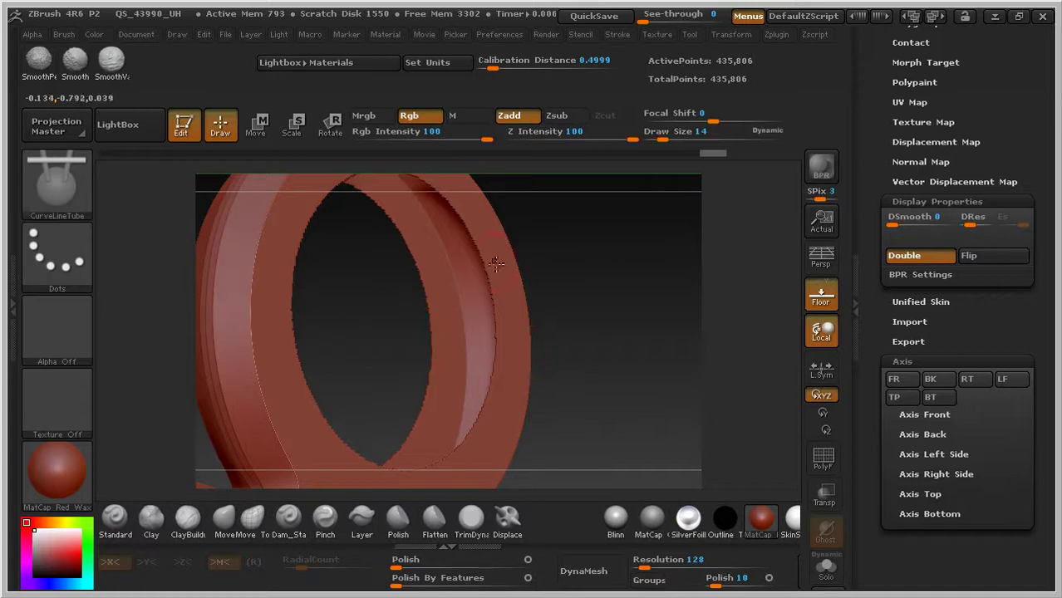
pyautogui.moveTo(595, 275); pyautogui.dragTo(549, 329)
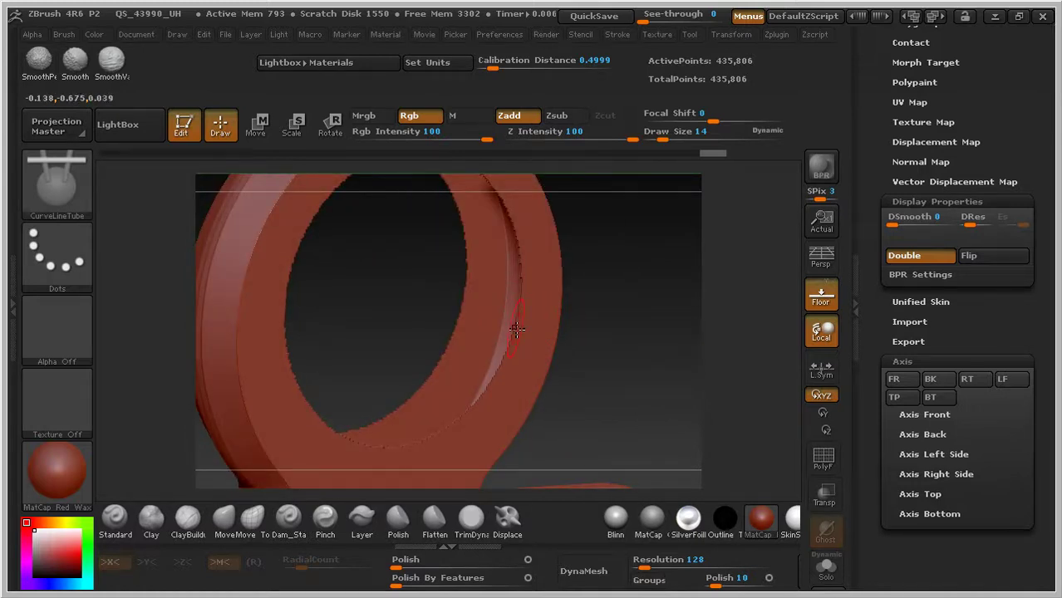
pyautogui.moveTo(624, 365)
pyautogui.mouseDown()
pyautogui.moveTo(592, 294)
pyautogui.moveTo(664, 334)
pyautogui.moveTo(451, 320)
pyautogui.moveTo(630, 320)
pyautogui.moveTo(573, 313)
pyautogui.moveTo(597, 309)
pyautogui.mouseUp()
# - Choose the CurveBridge brush and trace a curve around one open rim of the hole
pyautogui.click(70, 199)
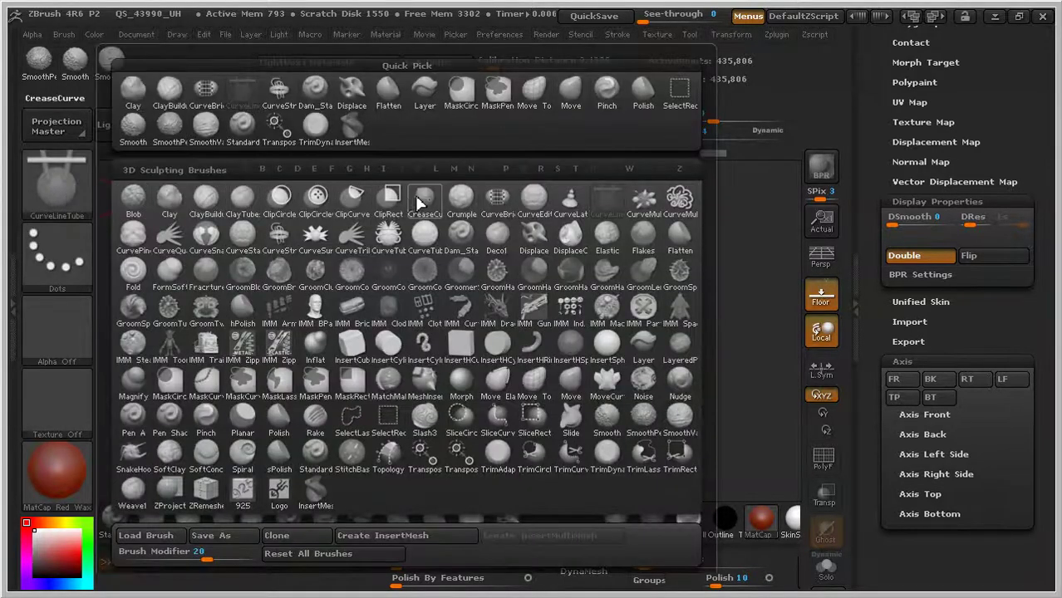
pyautogui.click(458, 208)
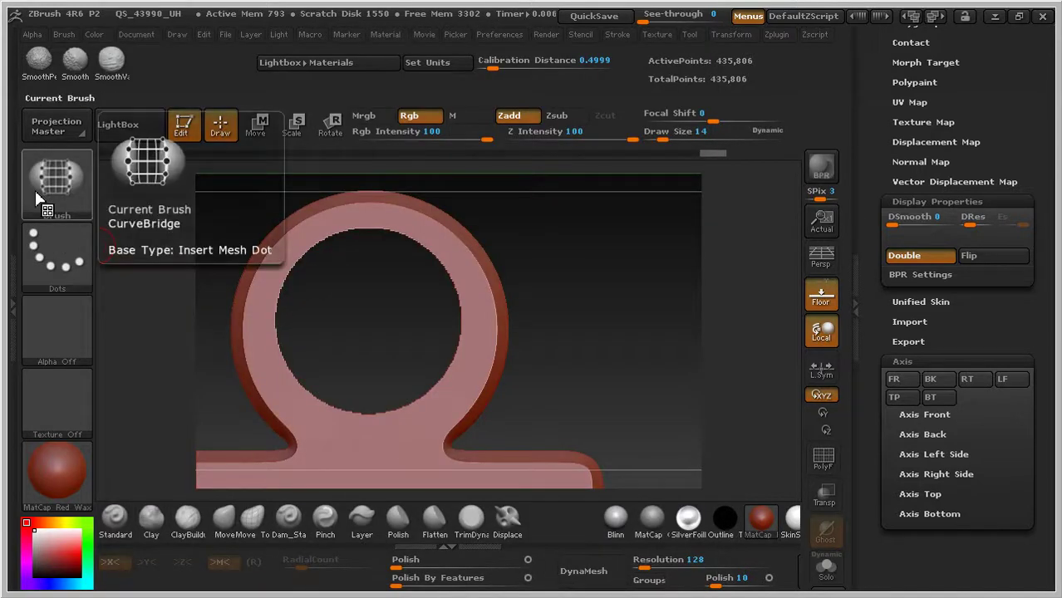
pyautogui.keyDown('alt'); pyautogui.moveTo(554, 365); pyautogui.dragTo(579, 329); pyautogui.keyUp('alt')
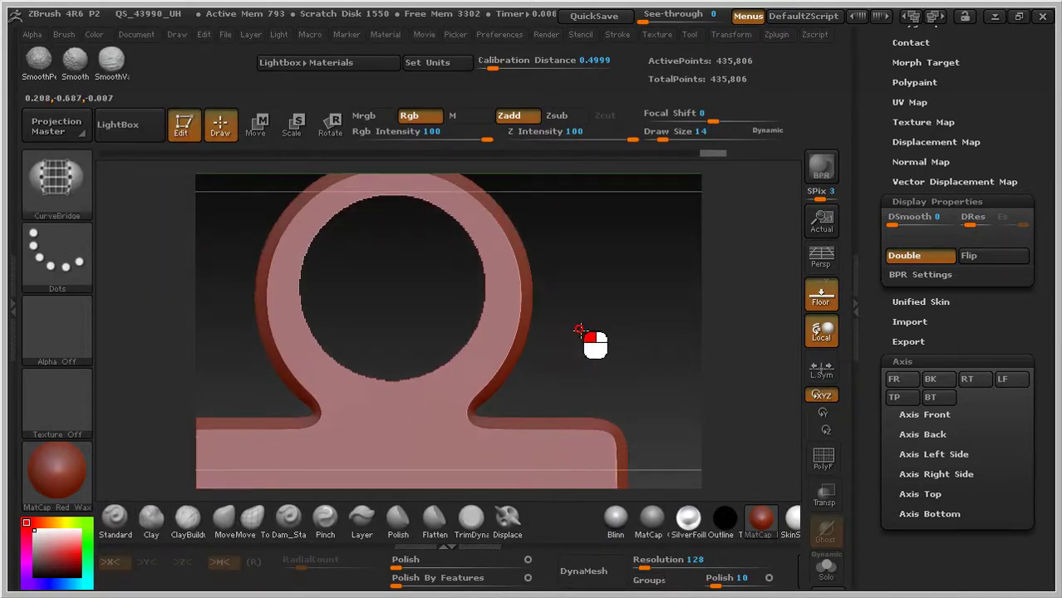
pyautogui.moveTo(344, 415)
pyautogui.mouseDown()
pyautogui.moveTo(413, 303)
pyautogui.moveTo(439, 285)
pyautogui.moveTo(490, 166)
pyautogui.moveTo(544, 245)
pyautogui.moveTo(545, 297)
pyautogui.mouseUp()
pyautogui.moveTo(583, 265); pyautogui.dragTo(575, 307)
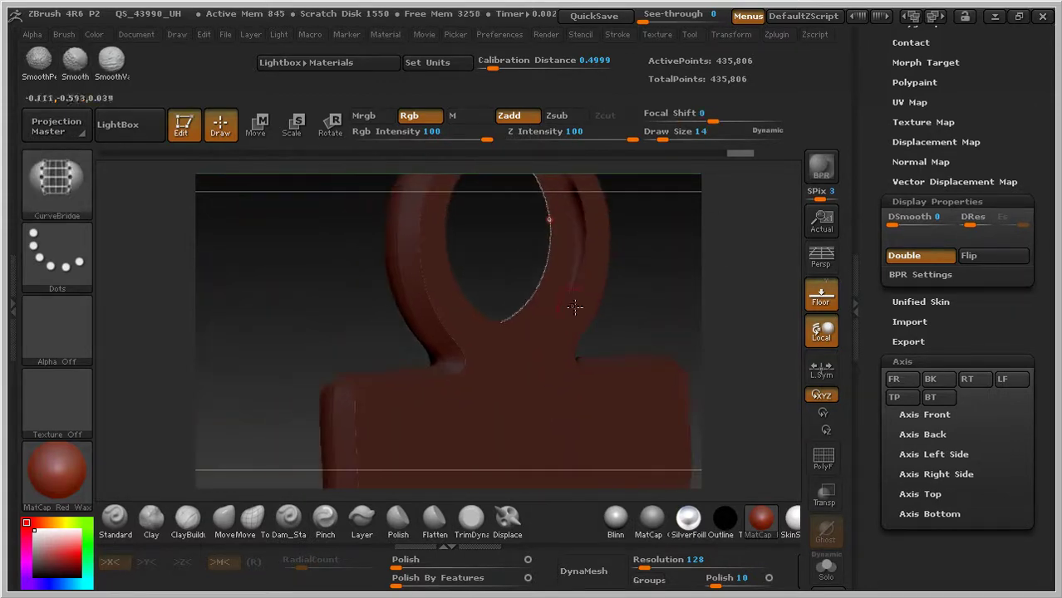
# - Try to trace a bridging curve around the opposite rim of the hole, and undo the rim curves
pyautogui.keyDown('alt'); pyautogui.moveTo(633, 274); pyautogui.dragTo(620, 354); pyautogui.keyUp('alt')
pyautogui.moveTo(478, 445); pyautogui.dragTo(524, 199)
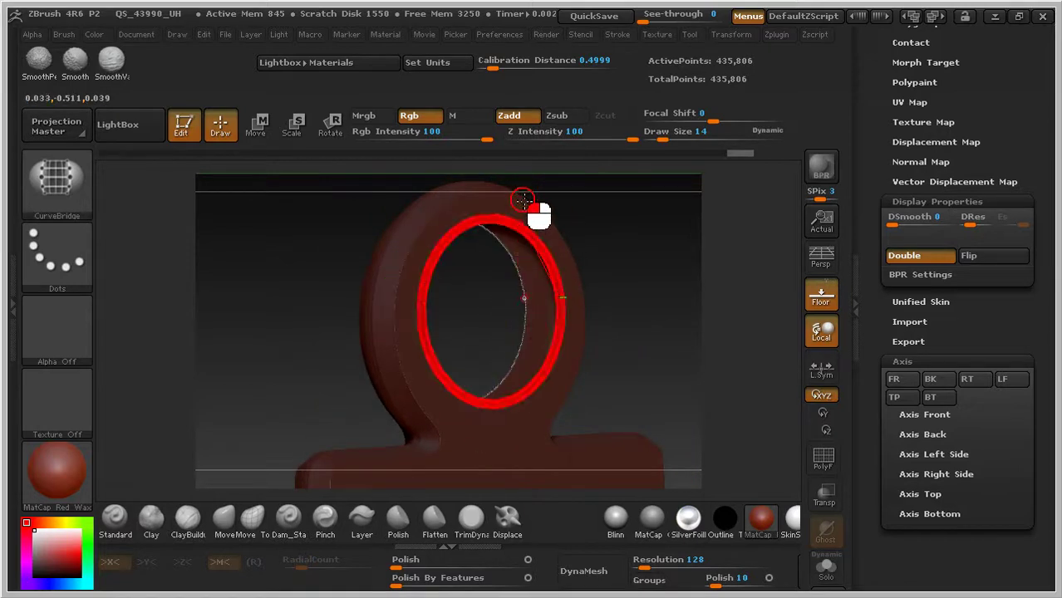
pyautogui.click(547, 219)
pyautogui.hotkey('ctrl', 'z')
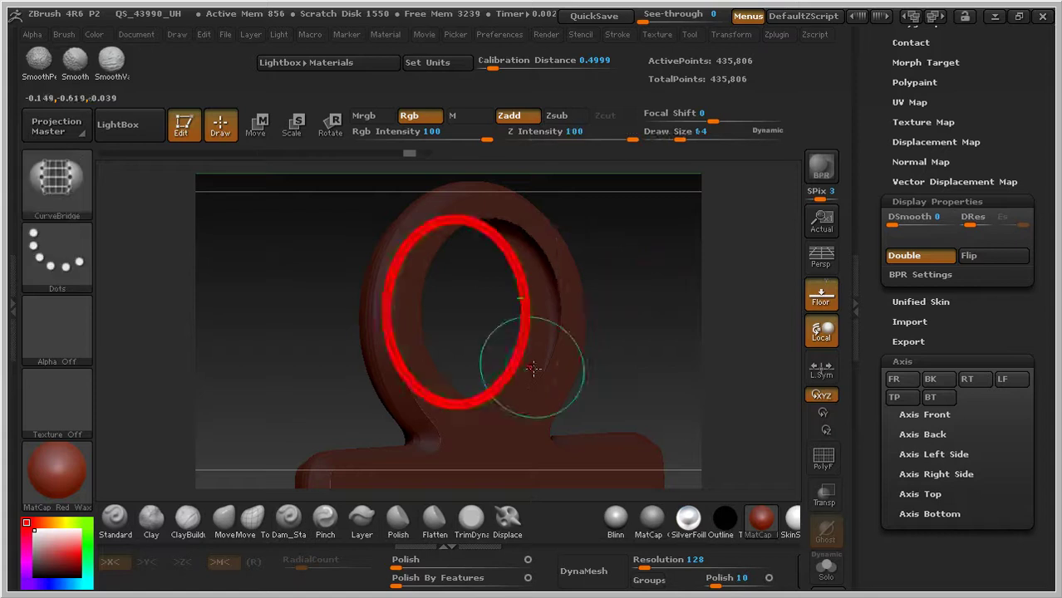
# - Trace the CurveBridge curve around the opposite rim of the hole to bridge its inner wall, and inspect the bridged surface
pyautogui.moveTo(482, 431)
pyautogui.mouseDown()
pyautogui.moveTo(542, 240)
pyautogui.moveTo(535, 228)
pyautogui.mouseUp()
pyautogui.moveTo(616, 289)
pyautogui.mouseDown()
pyautogui.moveTo(623, 261)
pyautogui.moveTo(654, 318)
pyautogui.moveTo(669, 296)
pyautogui.moveTo(583, 315)
pyautogui.moveTo(526, 363)
pyautogui.mouseUp()
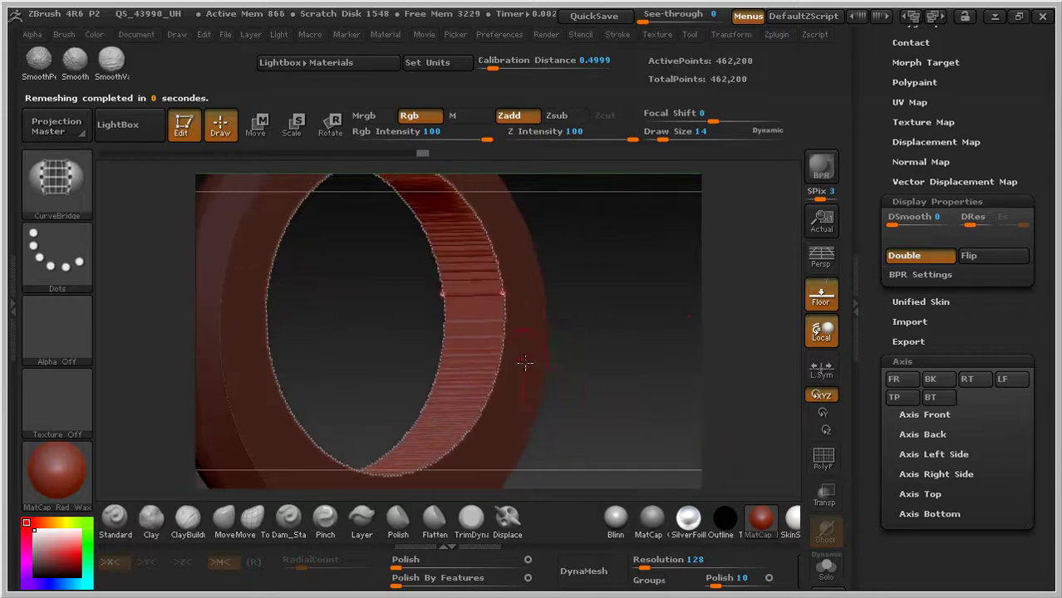
pyautogui.keyDown('ctrl'); pyautogui.moveTo(614, 301); pyautogui.dragTo(642, 339, button='right'); pyautogui.keyUp('ctrl')
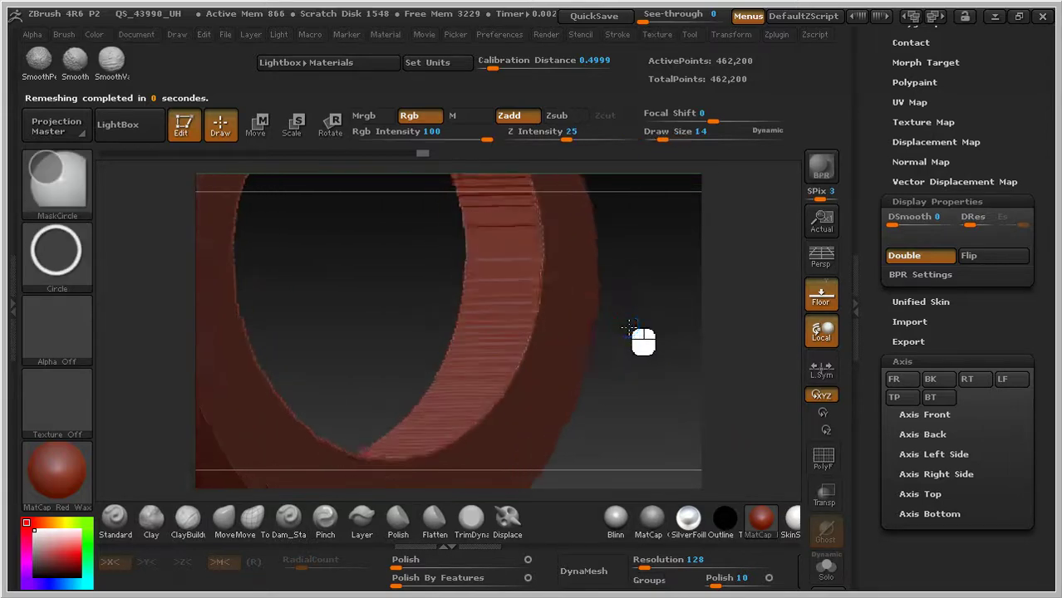
pyautogui.moveTo(572, 327); pyautogui.dragTo(623, 368)
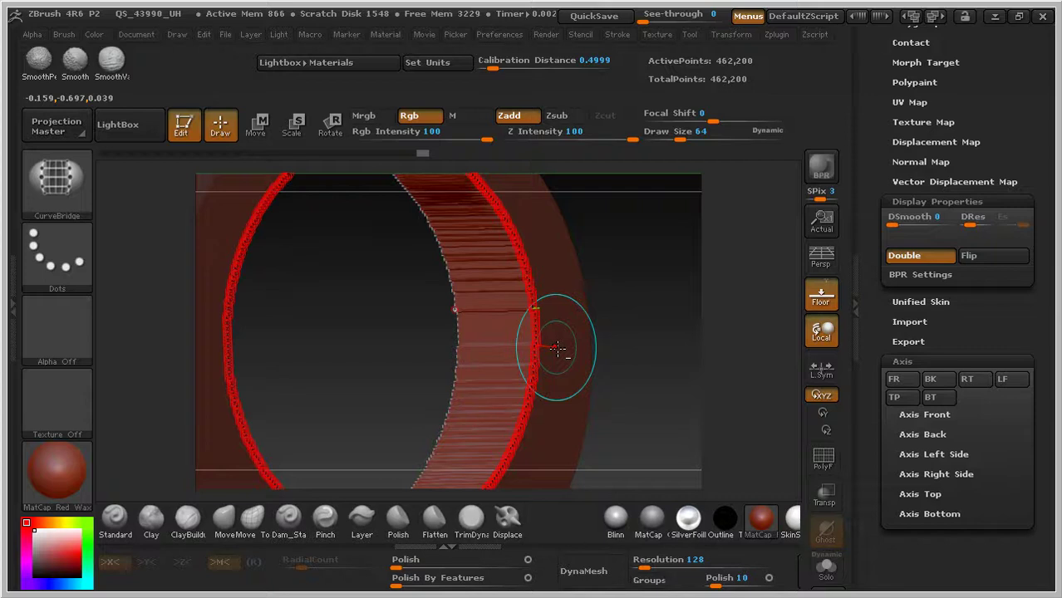
# - Undo the stray curve edit at the hole, and delete the leftover bridging curves along both rims
pyautogui.click(557, 349)
pyautogui.hotkey('ctrl', 'z')
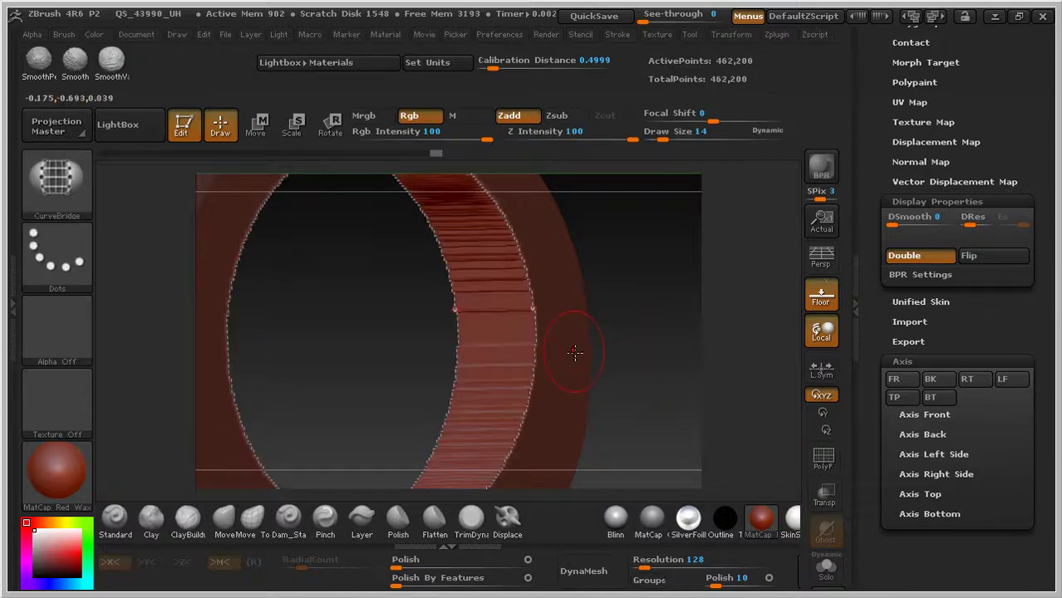
pyautogui.click(604, 42)
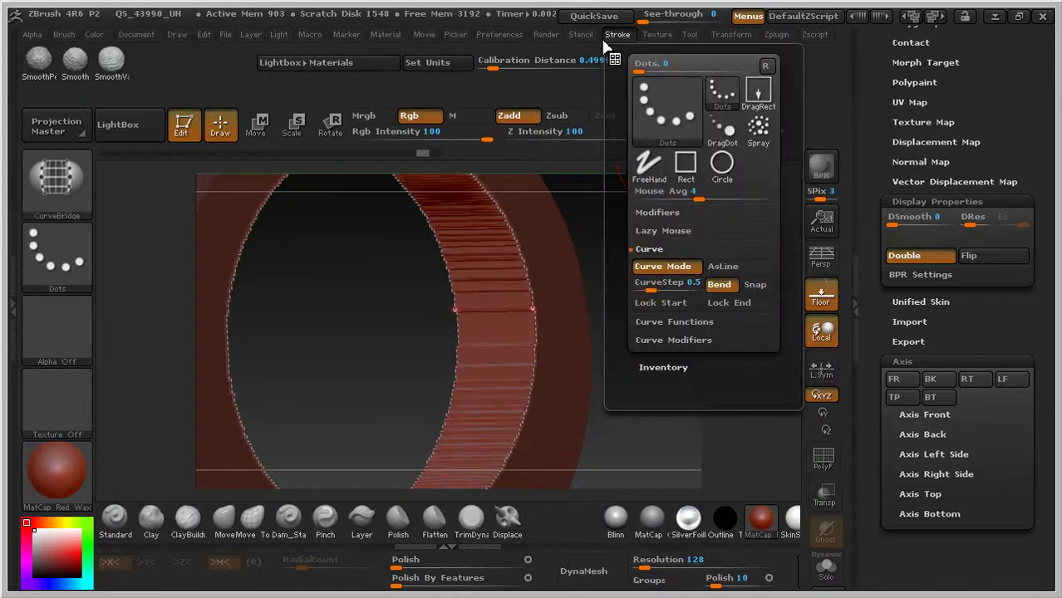
pyautogui.click(661, 323)
pyautogui.click(650, 284)
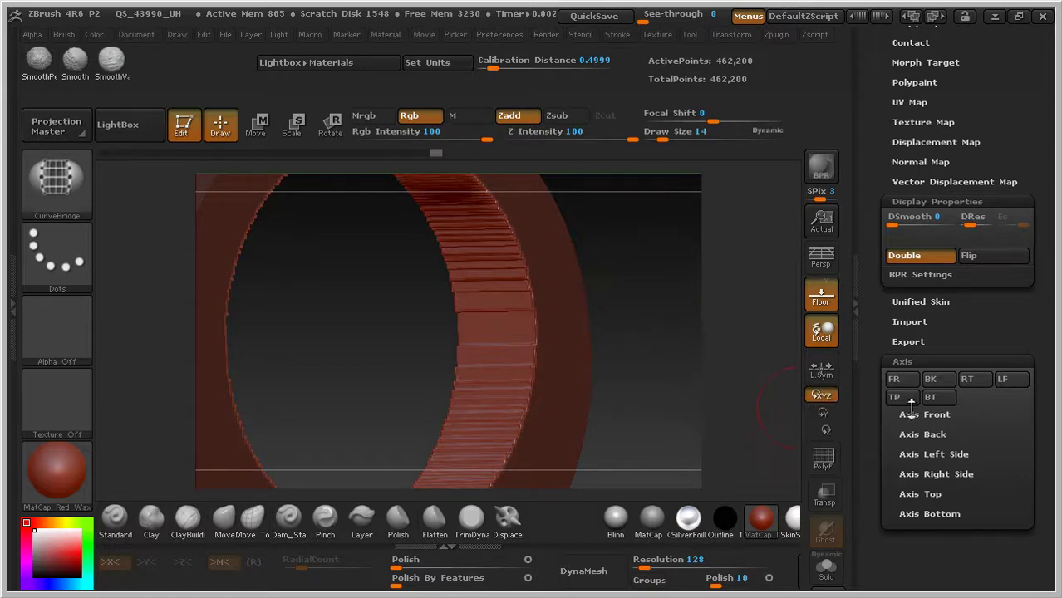
# - Smooth the bridged inner wall with Polish By Features at 100 followed by a Polish deformation
pyautogui.moveTo(1031, 346); pyautogui.dragTo(1054, 531)
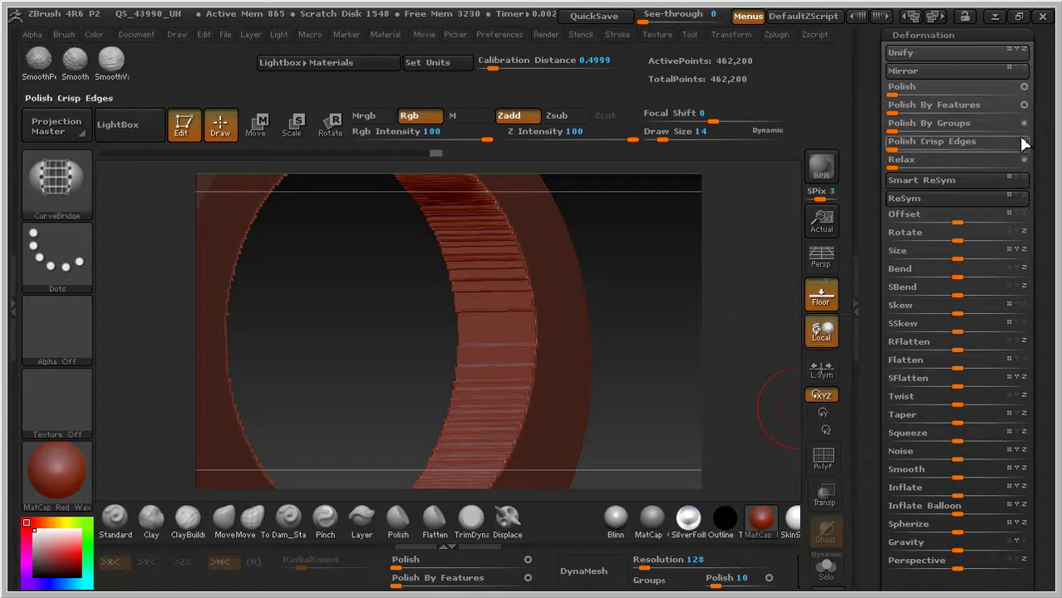
pyautogui.moveTo(904, 108); pyautogui.dragTo(1039, 112)
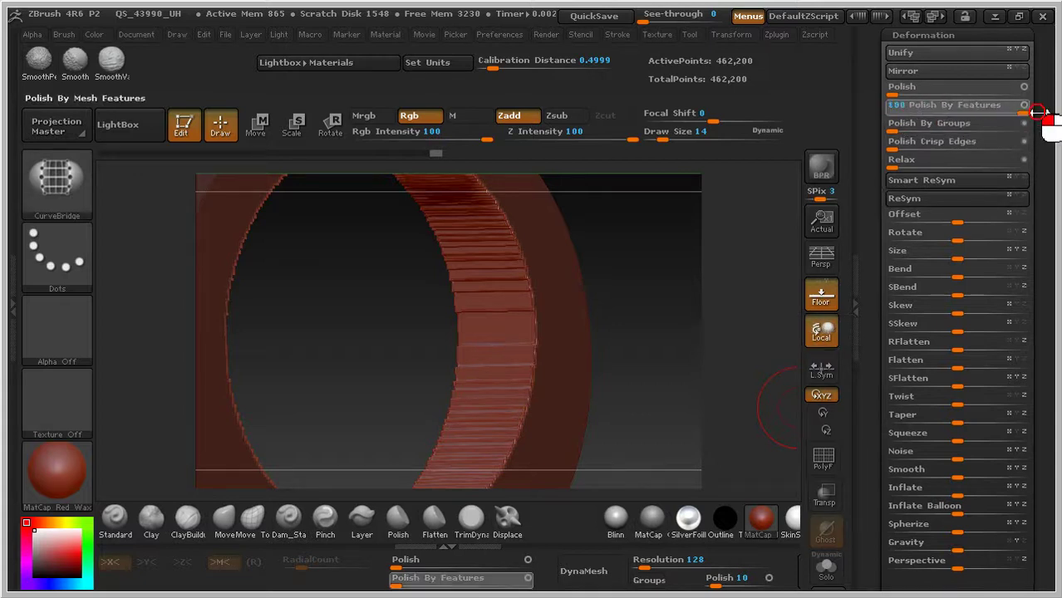
pyautogui.moveTo(898, 93); pyautogui.dragTo(1024, 97)
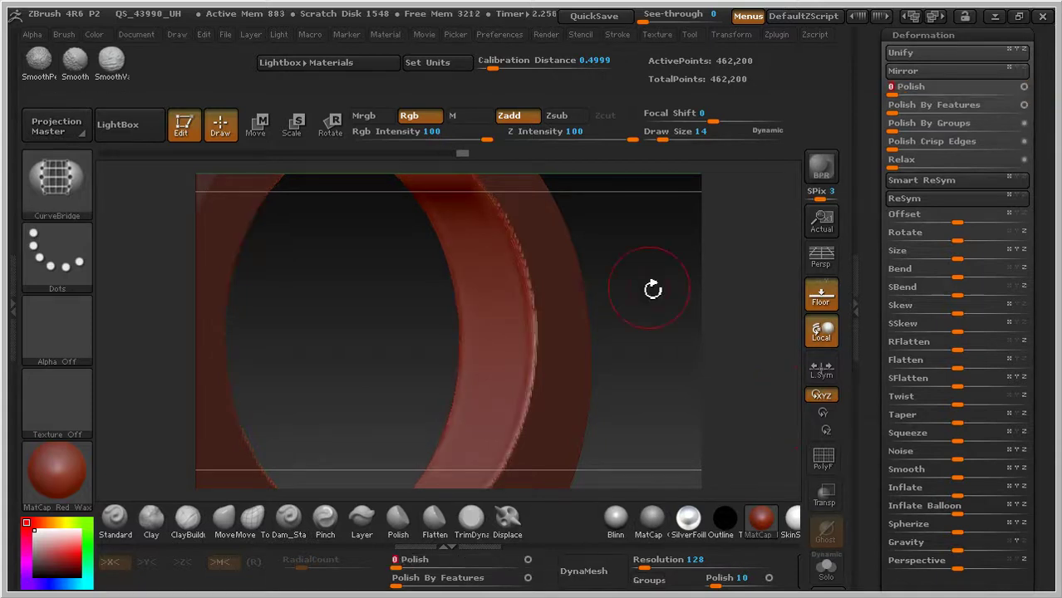
pyautogui.moveTo(653, 289); pyautogui.dragTo(611, 312)
# - Set the masking brush to MaskPen and clear the mask from the anchor
pyautogui.press('ctrl')
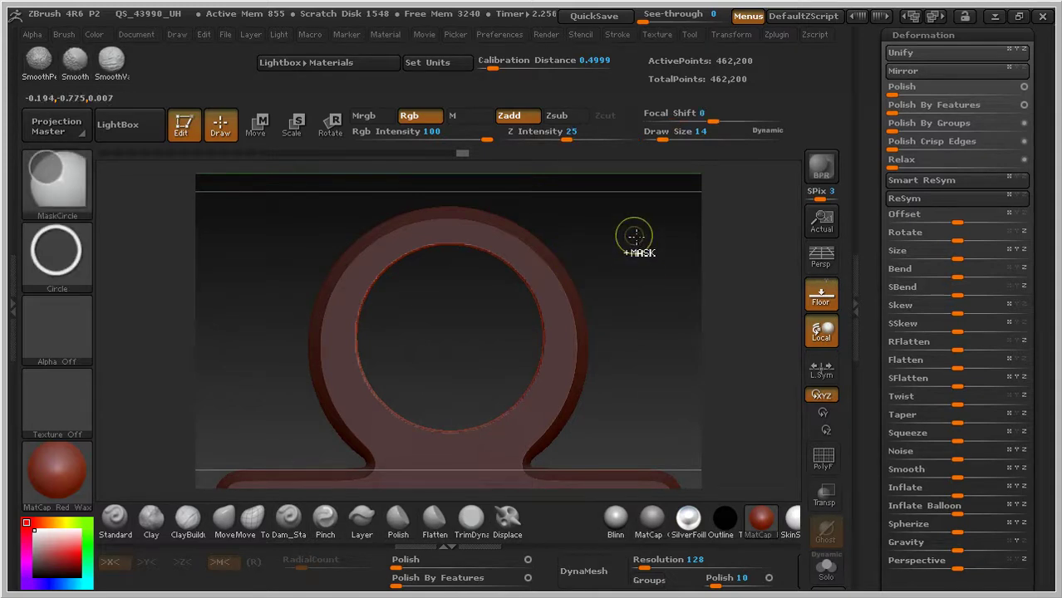
pyautogui.click(53, 206)
pyautogui.keyDown('ctrl'); pyautogui.click(168, 203); pyautogui.keyUp('ctrl')
pyautogui.keyDown('ctrl'); pyautogui.moveTo(629, 298); pyautogui.dragTo(640, 349); pyautogui.keyUp('ctrl')
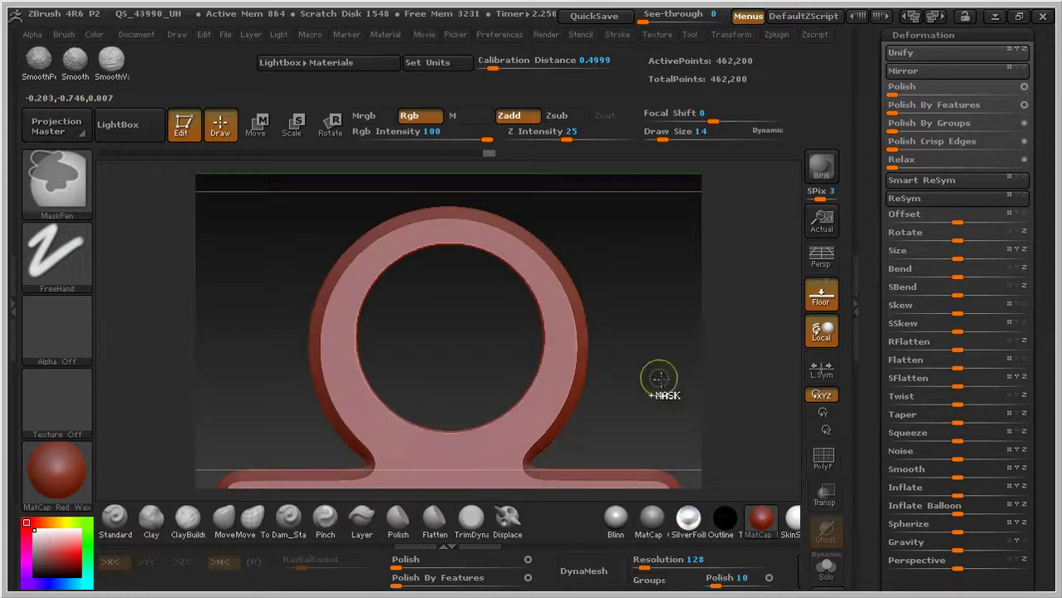
pyautogui.keyDown('ctrl'); pyautogui.moveTo(658, 377); pyautogui.dragTo(597, 250, button='right'); pyautogui.keyUp('ctrl')
pyautogui.keyDown('alt'); pyautogui.moveTo(614, 266); pyautogui.dragTo(582, 236); pyautogui.keyUp('alt')
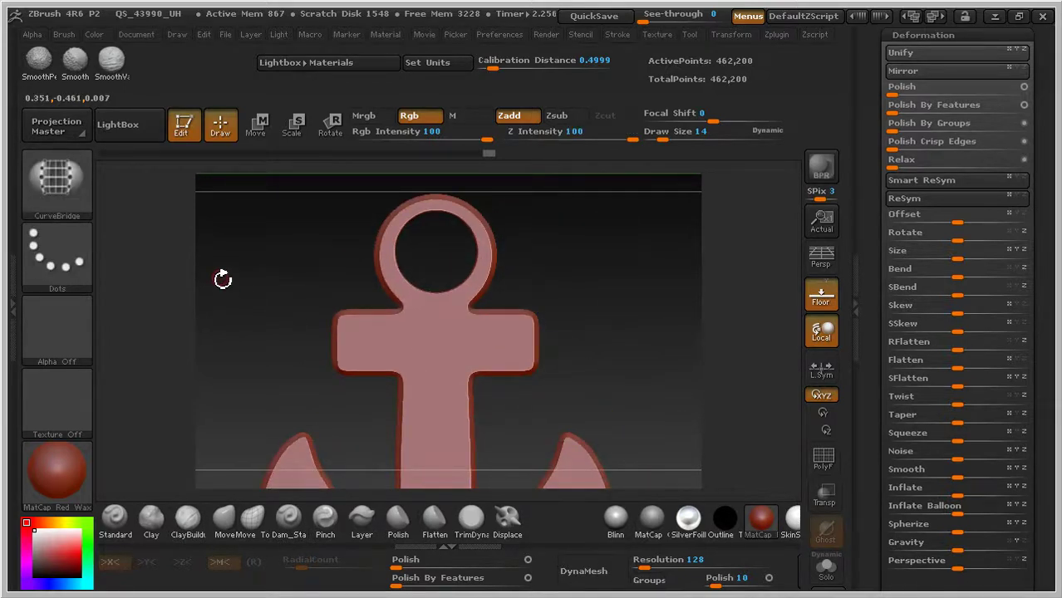
# - Switch to the browser to look at the Axis plugin page and the twisting-wire ZBrush videos, and minimize the video window
pyautogui.hotkey('alt', 'Tab')
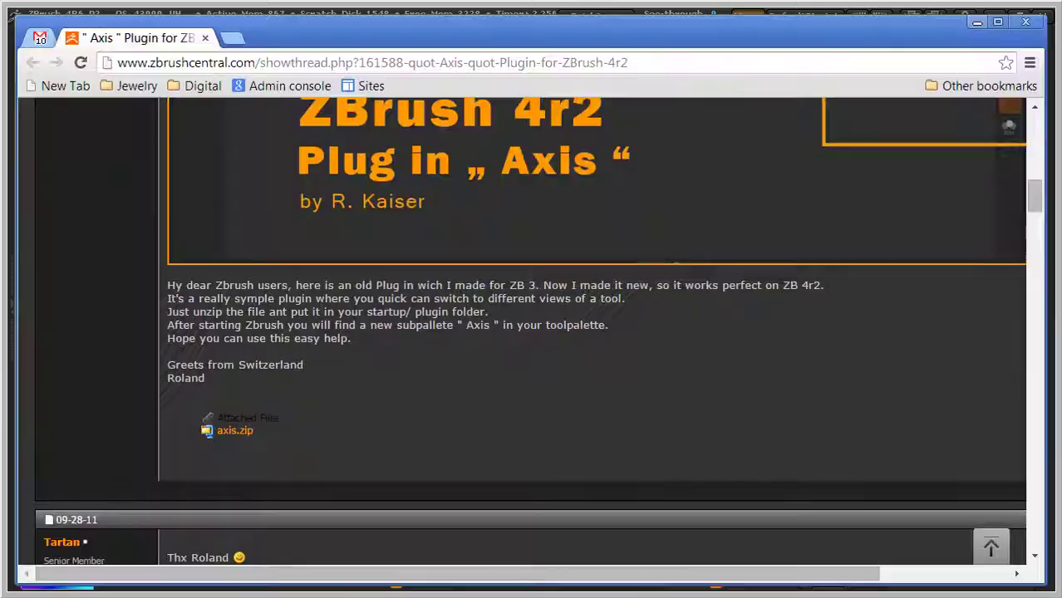
pyautogui.hotkey('alt', 'Tab')
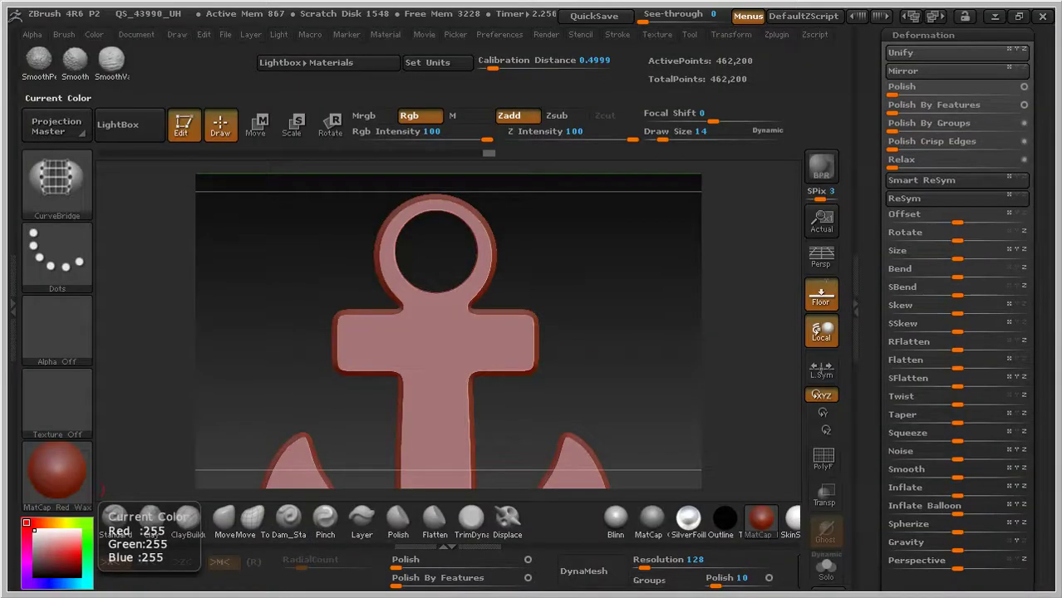
pyautogui.hotkey('alt', 'Tab')
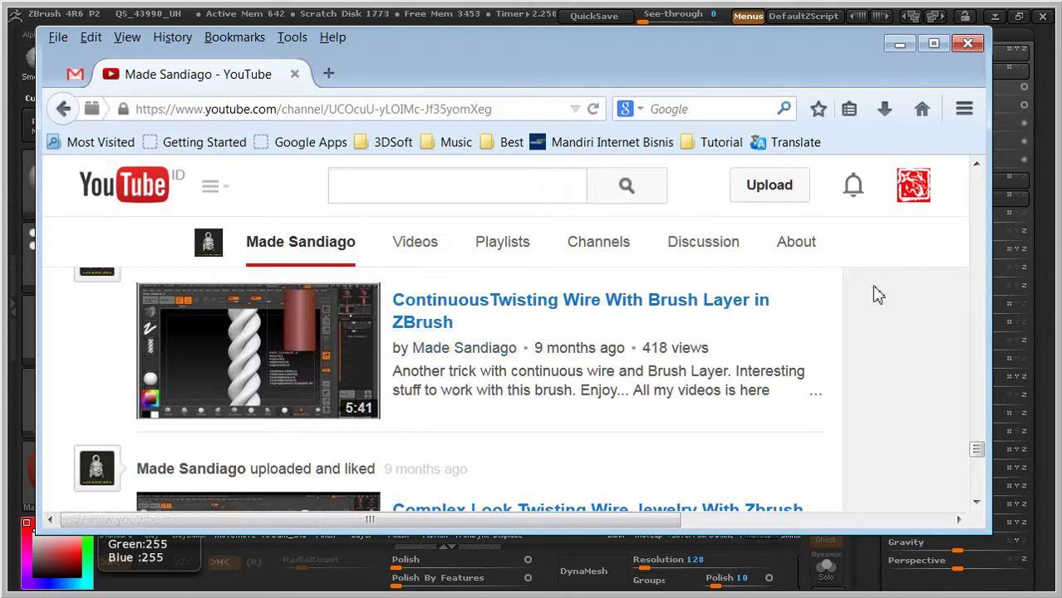
pyautogui.click(899, 43)
# - Make the twisted-wire tool PM3D_Cylinder3D_2 active, frame it and bring up the Axis view options
pyautogui.moveTo(1048, 113); pyautogui.dragTo(1055, 420)
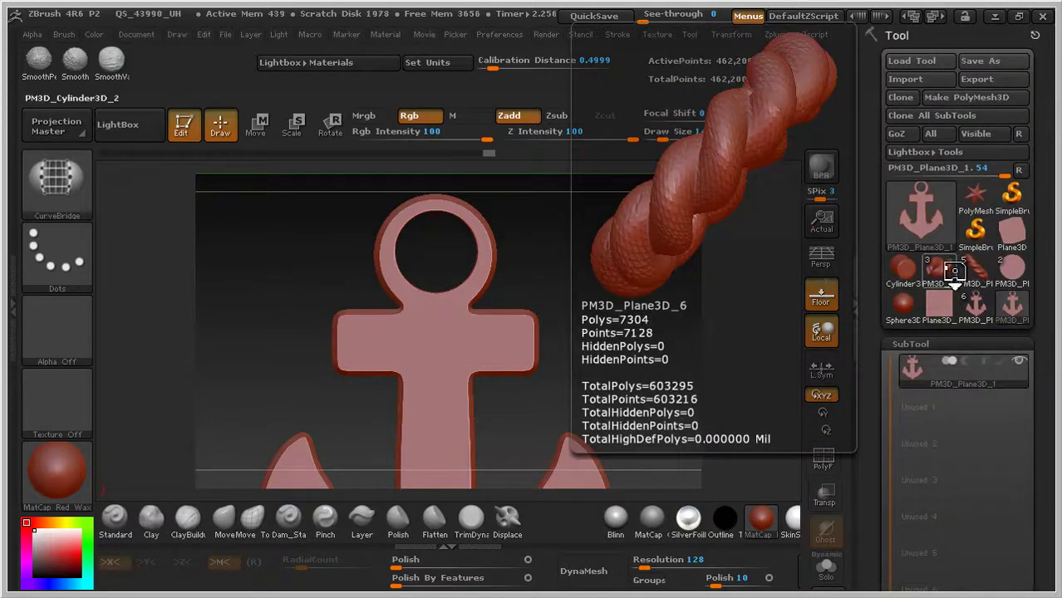
pyautogui.click(938, 271)
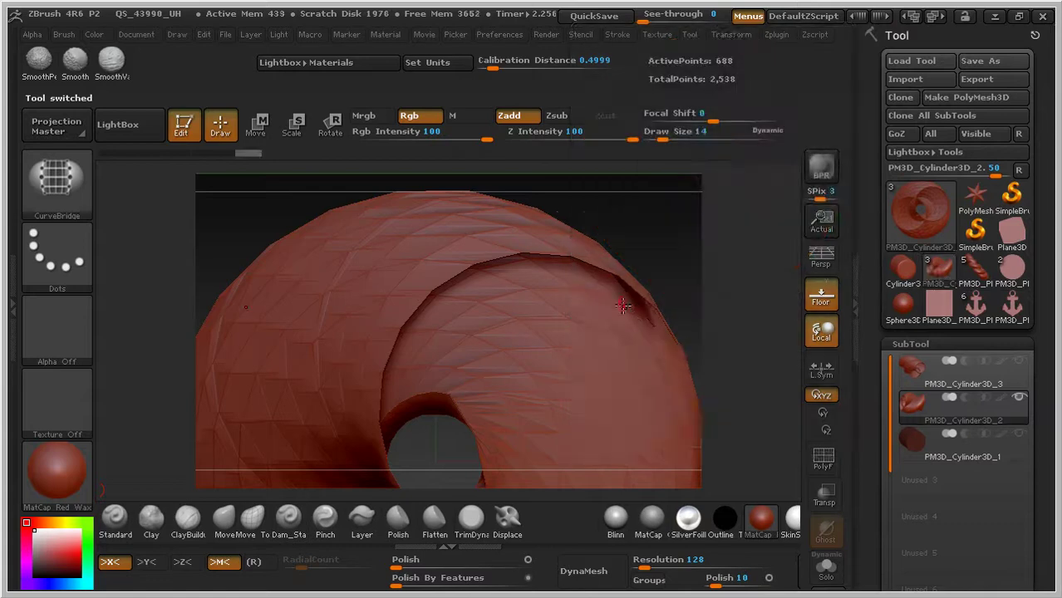
pyautogui.press('f')
pyautogui.moveTo(638, 290); pyautogui.dragTo(642, 490)
pyautogui.moveTo(642, 489)
pyautogui.keyDown('ctrl'); pyautogui.mouseDown(button='right')
pyautogui.moveTo(614, 356)
pyautogui.moveTo(563, 242)
pyautogui.mouseUp(button='right'); pyautogui.keyUp('ctrl')
pyautogui.moveTo(1045, 513); pyautogui.dragTo(1043, 158)
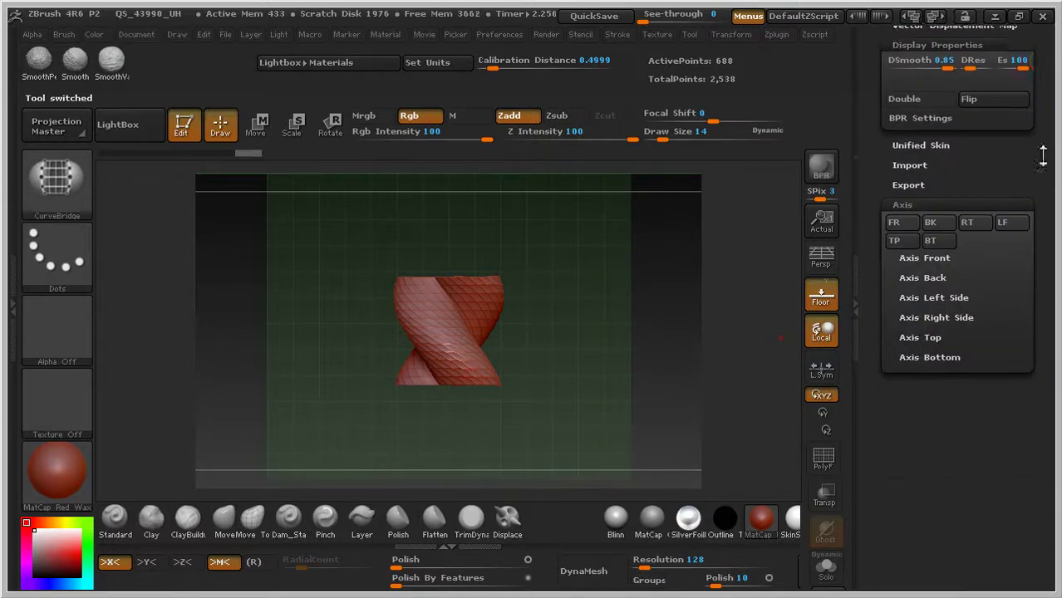
# - Orient the twisted-wire segment upright in the top axis view and create a new InsertMesh brush from it
pyautogui.click(904, 231)
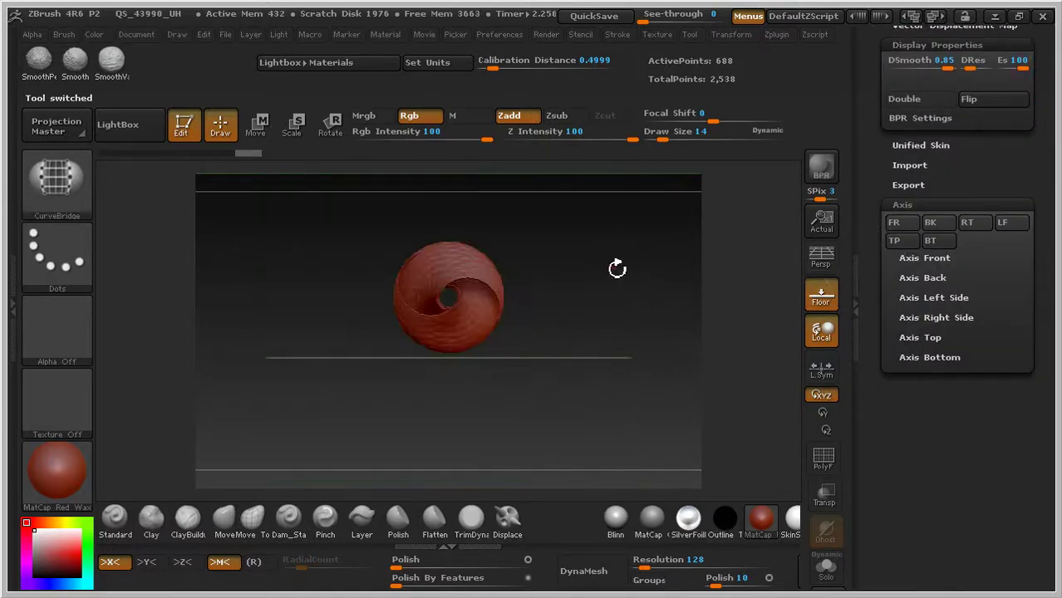
pyautogui.click(894, 223)
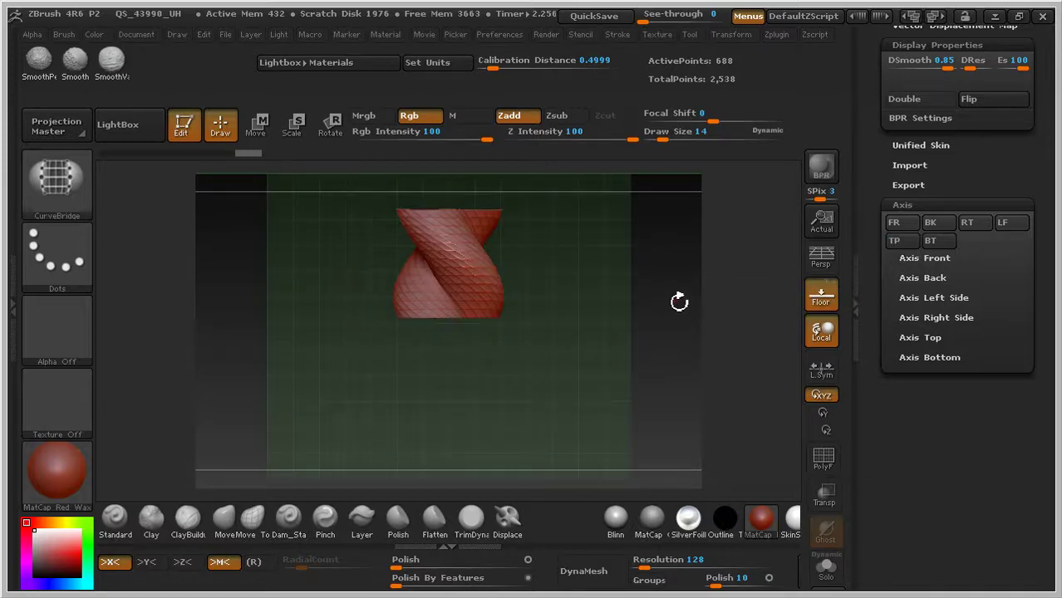
pyautogui.press('f')
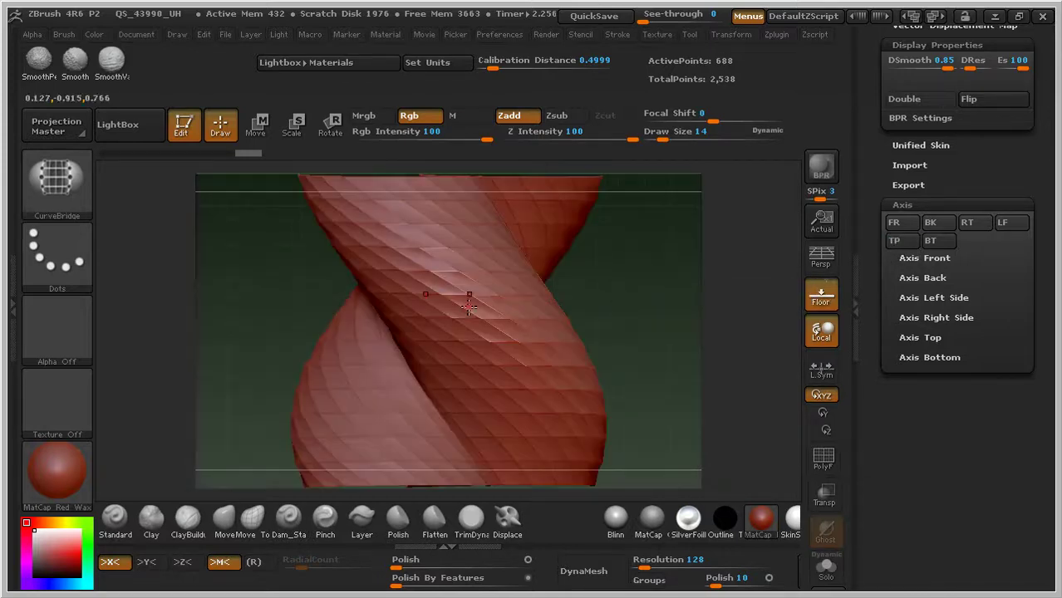
pyautogui.click(51, 204)
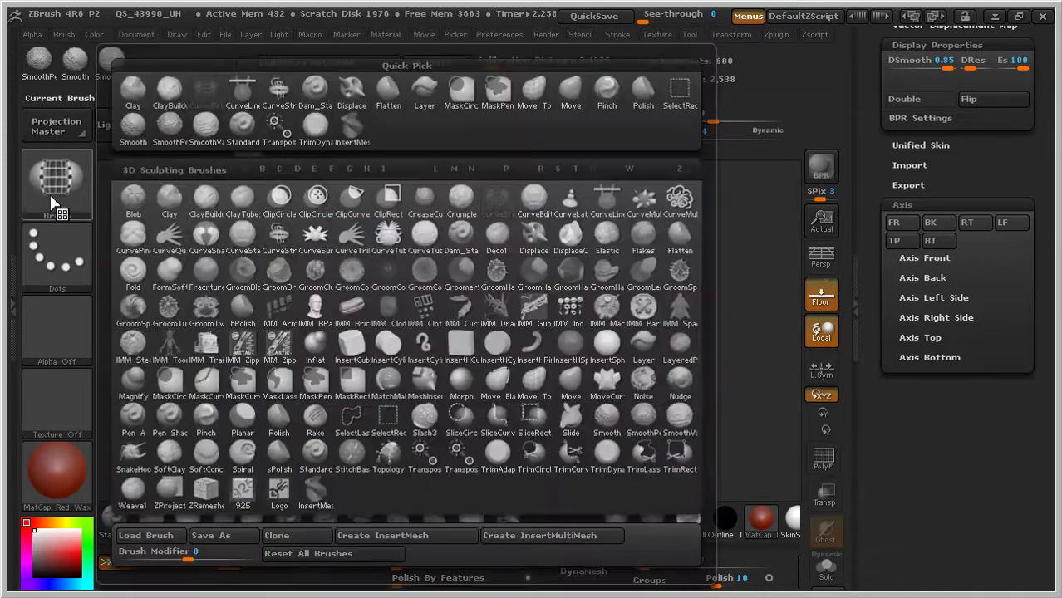
pyautogui.click(374, 536)
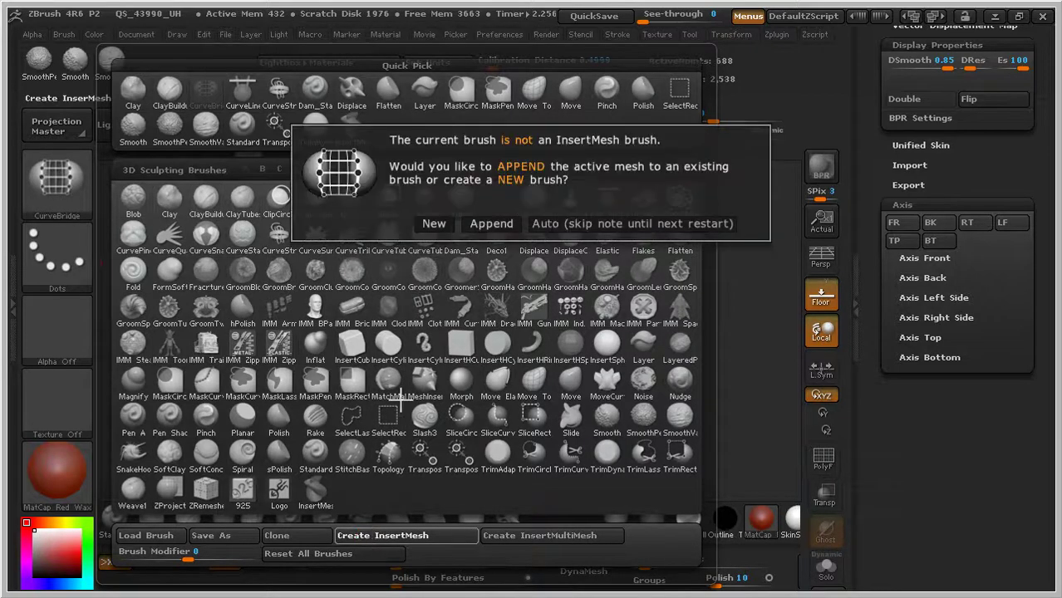
pyautogui.click(434, 224)
pyautogui.keyDown('ctrl'); pyautogui.moveTo(682, 322); pyautogui.dragTo(630, 249, button='right'); pyautogui.keyUp('ctrl')
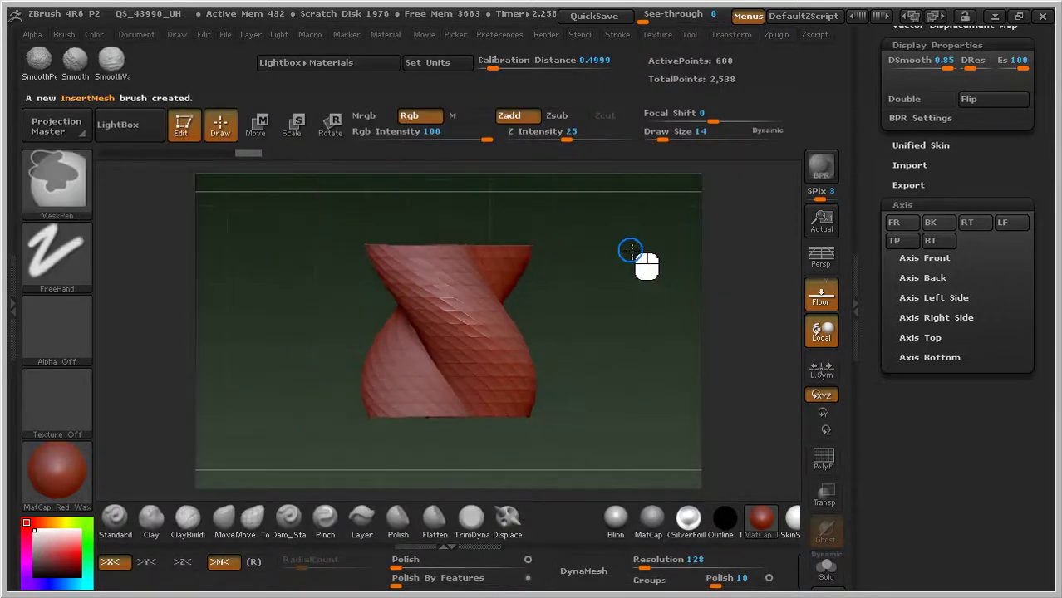
# - Choose the CurveStrapSnap brush
pyautogui.moveTo(1015, 178); pyautogui.dragTo(1027, 555)
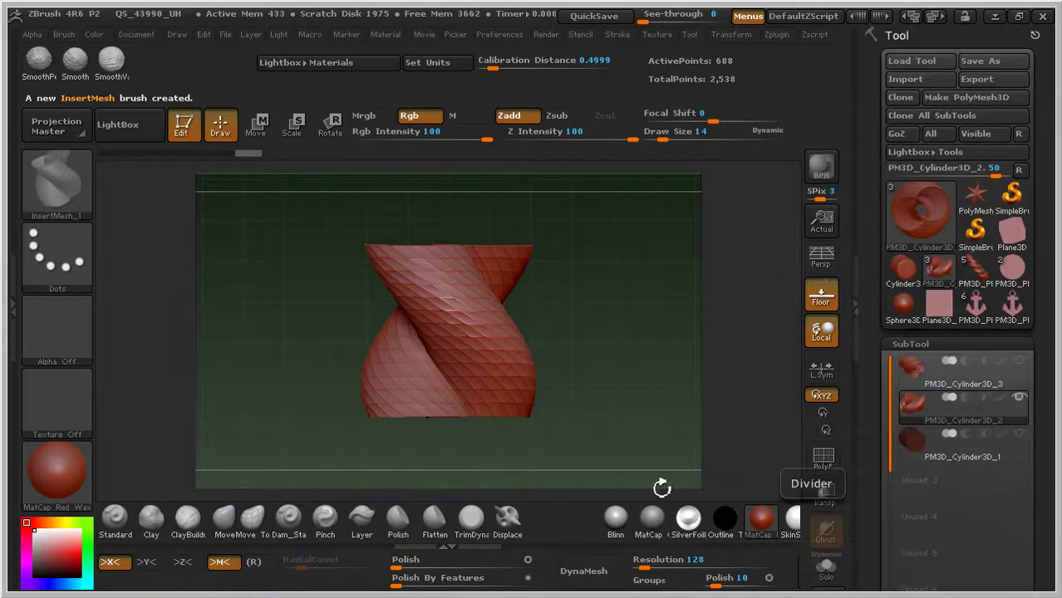
pyautogui.click(52, 186)
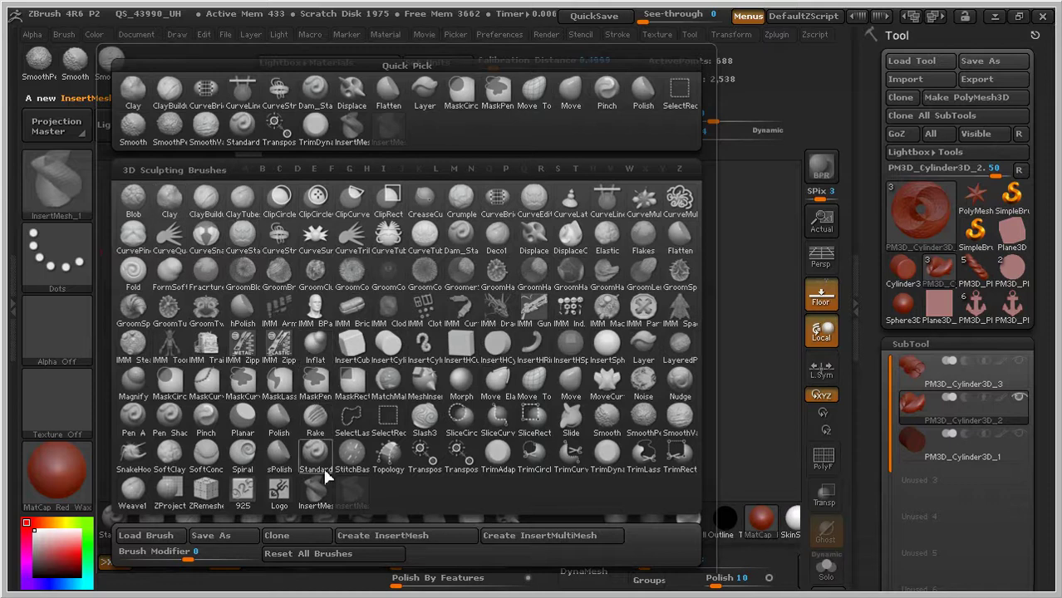
pyautogui.moveTo(356, 511)
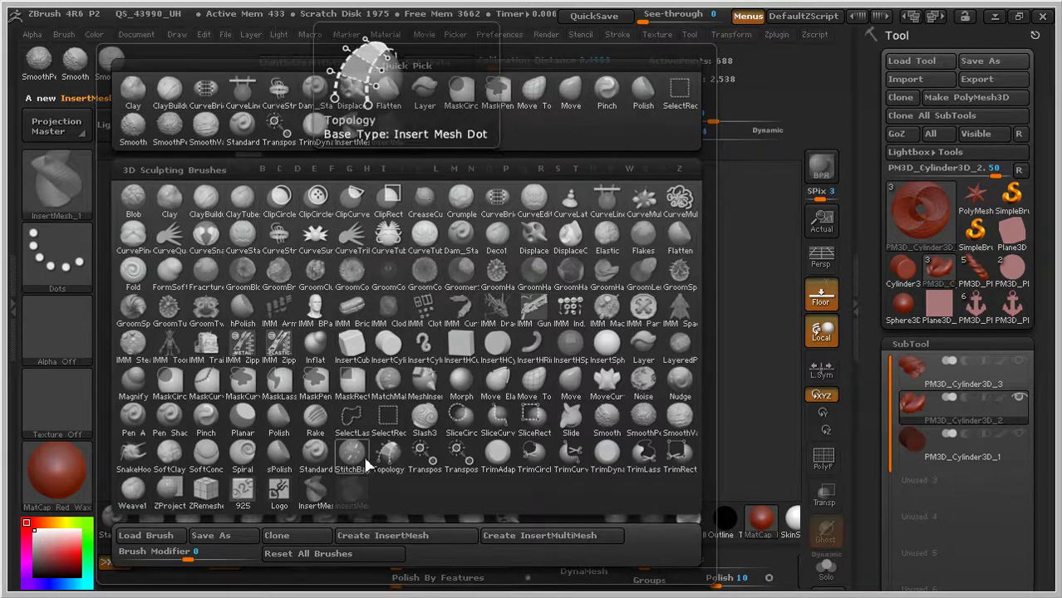
pyautogui.moveTo(354, 417)
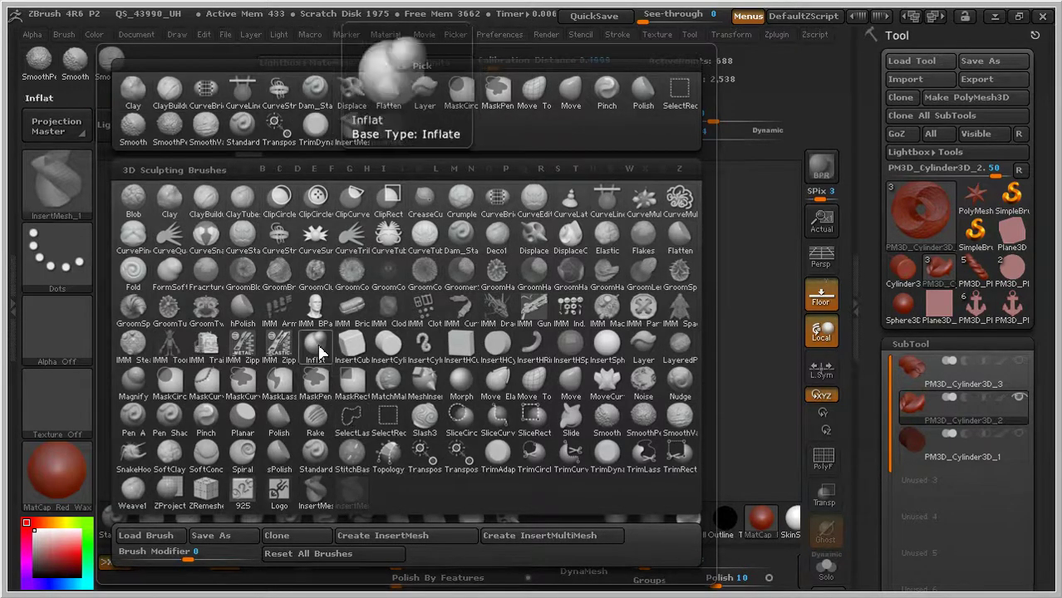
pyautogui.click(280, 236)
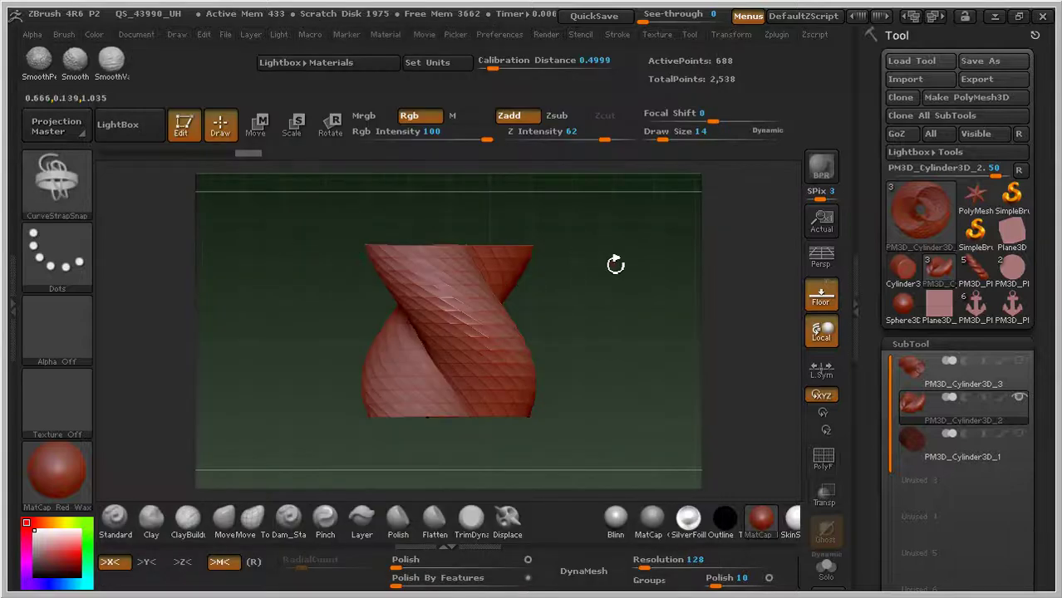
# - Switch back to the anchor tool and show the anchor in front view, framing its crossbar and flukes
pyautogui.click(1011, 315)
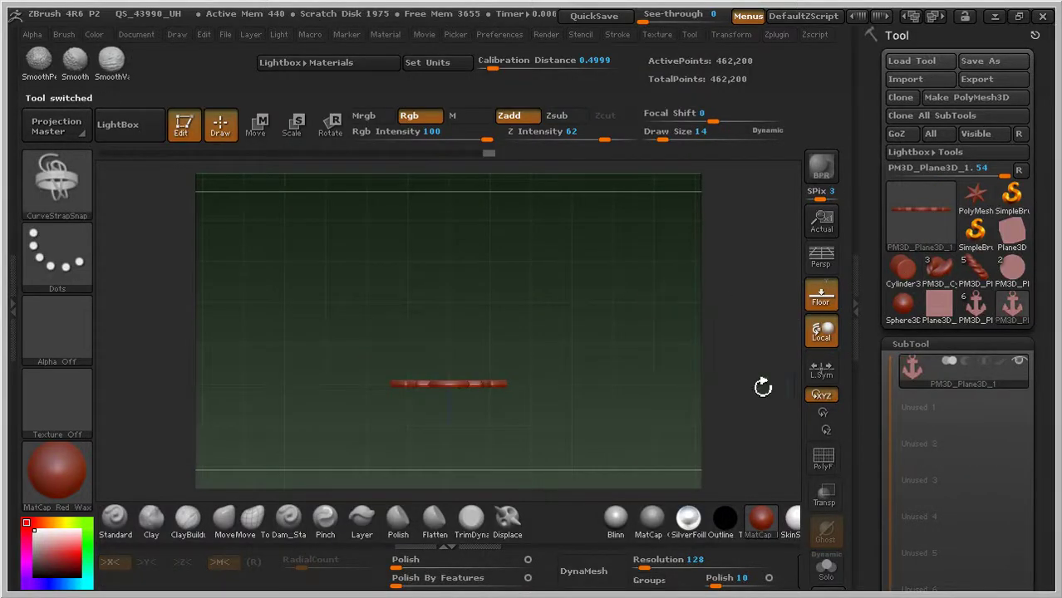
pyautogui.moveTo(1050, 519); pyautogui.dragTo(1034, 167)
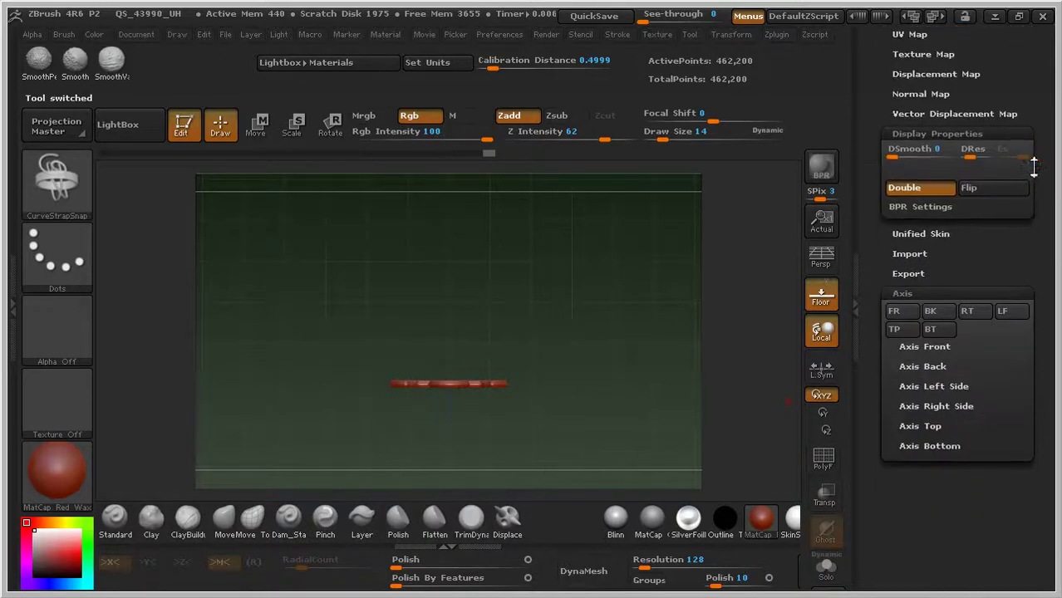
pyautogui.click(897, 326)
pyautogui.moveTo(568, 305)
pyautogui.keyDown('ctrl'); pyautogui.mouseDown(button='right')
pyautogui.moveTo(604, 351)
pyautogui.moveTo(694, 406)
pyautogui.mouseUp(button='right'); pyautogui.keyUp('ctrl')
pyautogui.moveTo(694, 407)
pyautogui.mouseDown()
pyautogui.moveTo(669, 304)
pyautogui.moveTo(644, 310)
pyautogui.mouseUp()
# - Draw a test strap from the anchor's head down across the crossbar at draw size 35, and undo it
pyautogui.moveTo(662, 140); pyautogui.dragTo(669, 138)
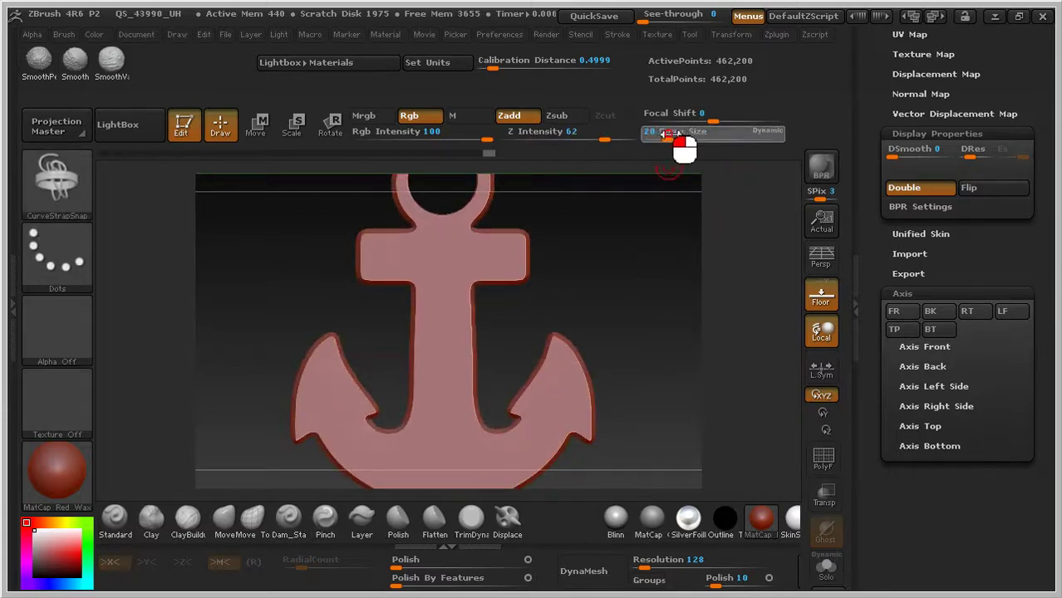
pyautogui.moveTo(454, 215)
pyautogui.mouseDown()
pyautogui.moveTo(502, 281)
pyautogui.moveTo(492, 271)
pyautogui.mouseUp()
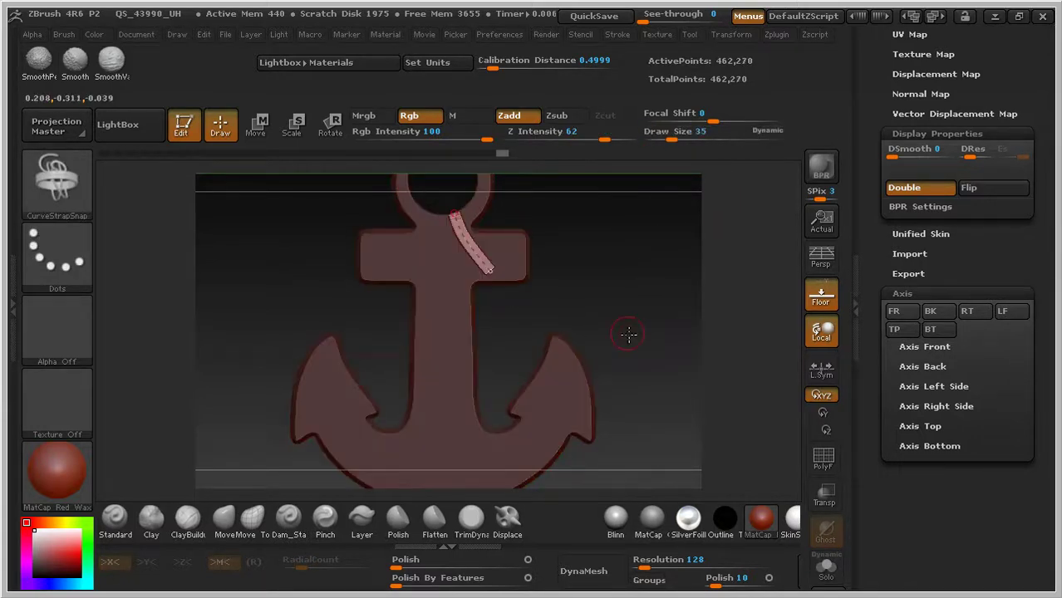
pyautogui.hotkey('ctrl', 'z')
# - Set the draw size to 65, try another strap from the anchor's head across the crossbar, and undo it
pyautogui.moveTo(670, 139)
pyautogui.mouseDown()
pyautogui.moveTo(695, 152)
pyautogui.moveTo(680, 150)
pyautogui.mouseUp()
pyautogui.moveTo(448, 206); pyautogui.dragTo(487, 258)
pyautogui.hotkey('ctrl', 'z')
pyautogui.keyDown('ctrl'); pyautogui.moveTo(581, 223); pyautogui.dragTo(650, 228, button='right'); pyautogui.keyUp('ctrl')
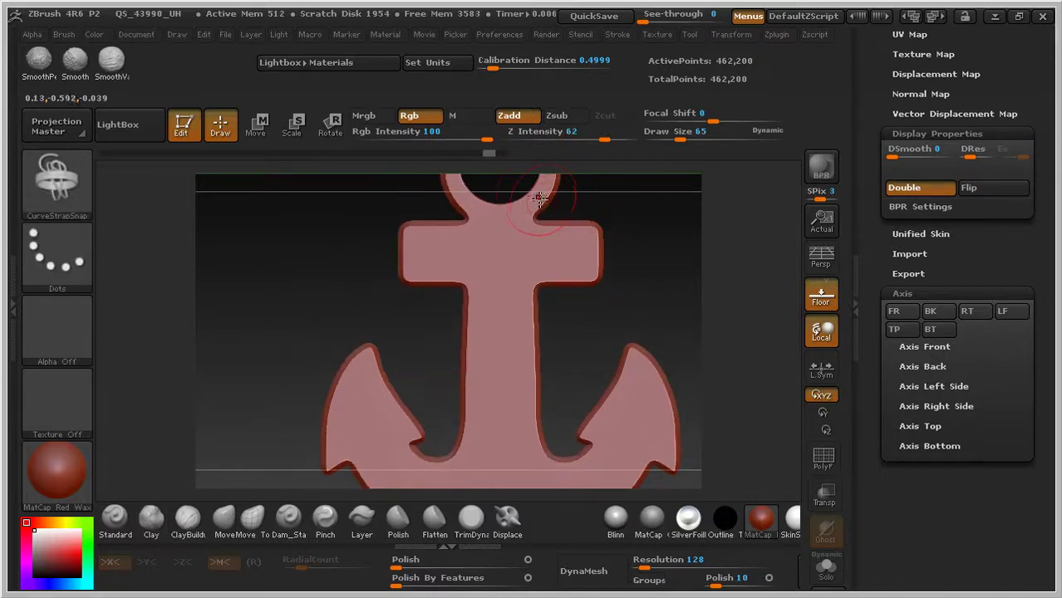
pyautogui.click(78, 207)
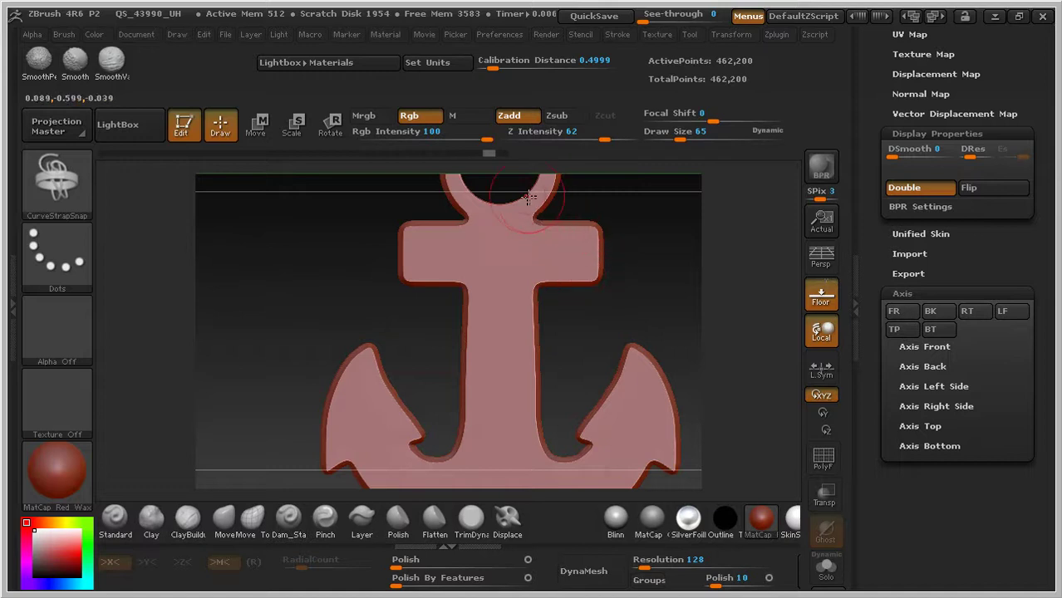
# - Draw a strap from below the anchor's head across the shaft and extend its curve around the shaft's far side
pyautogui.moveTo(528, 197)
pyautogui.mouseDown()
pyautogui.moveTo(549, 268)
pyautogui.moveTo(542, 347)
pyautogui.moveTo(446, 407)
pyautogui.mouseUp()
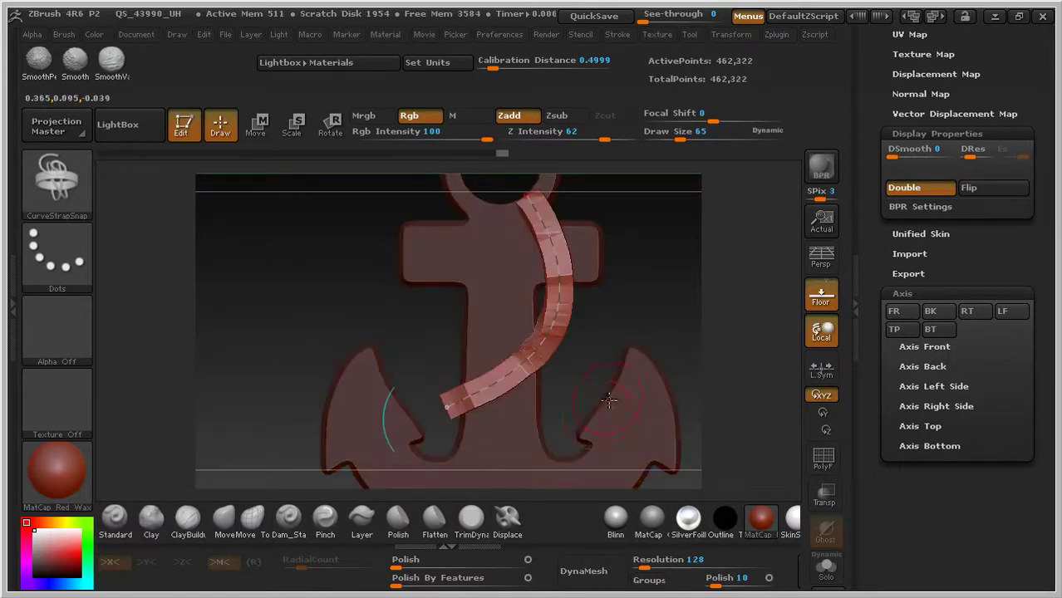
pyautogui.moveTo(622, 359); pyautogui.dragTo(426, 264)
pyautogui.moveTo(616, 346)
pyautogui.mouseDown()
pyautogui.moveTo(553, 380)
pyautogui.moveTo(502, 449)
pyautogui.mouseUp()
pyautogui.moveTo(422, 436); pyautogui.dragTo(471, 397)
pyautogui.moveTo(607, 397); pyautogui.dragTo(249, 538)
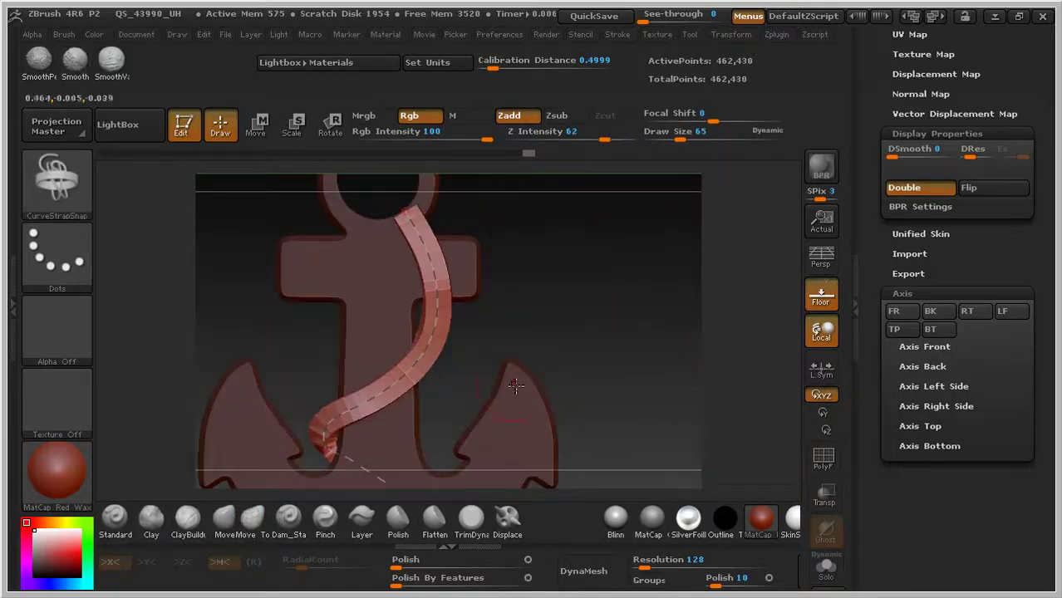
pyautogui.moveTo(621, 300)
pyautogui.mouseDown()
pyautogui.moveTo(512, 301)
pyautogui.moveTo(564, 315)
pyautogui.moveTo(611, 301)
pyautogui.mouseUp()
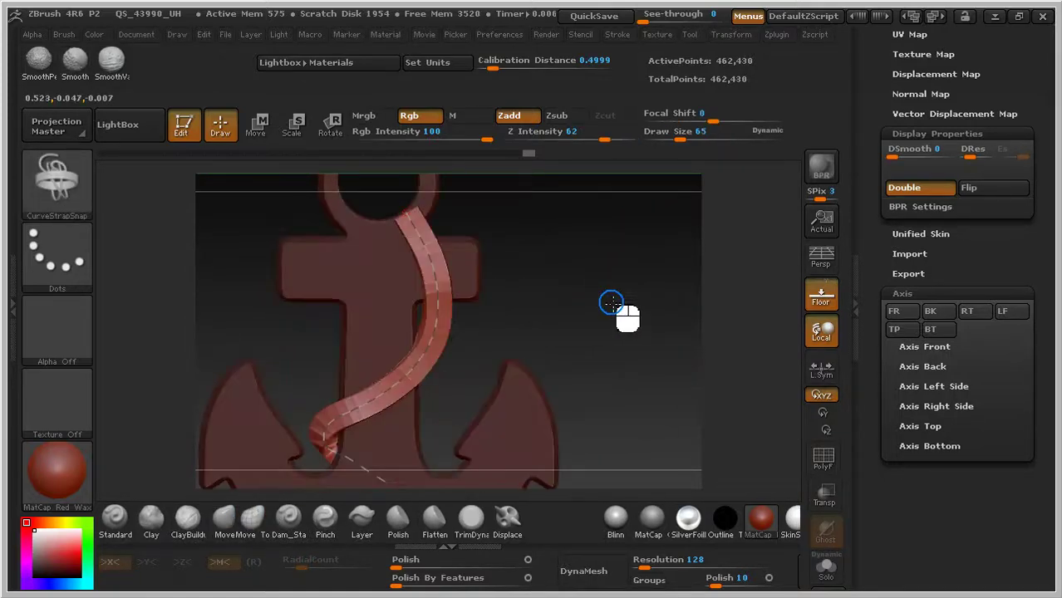
# - Choose the twisted-wire InsertMesh_1 brush and enable Curve Mode in its stroke settings
pyautogui.click(70, 184)
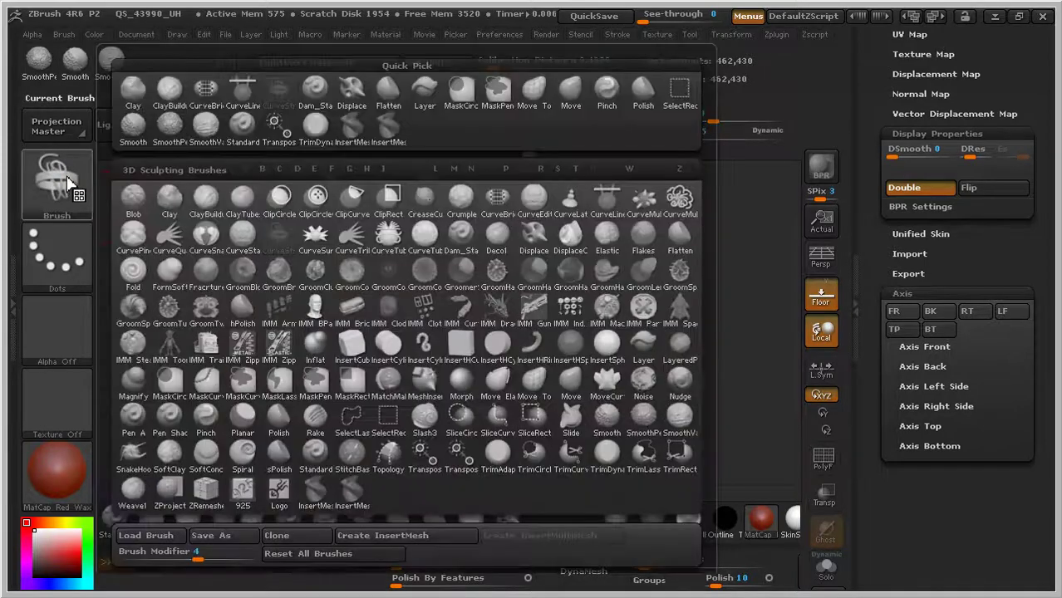
pyautogui.click(358, 491)
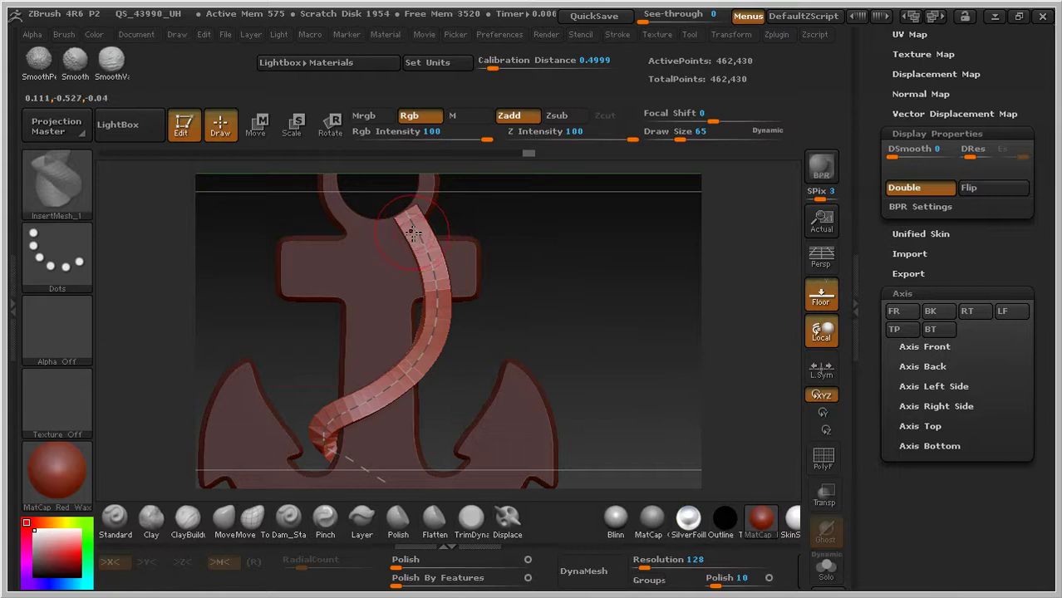
pyautogui.click(621, 35)
pyautogui.click(649, 249)
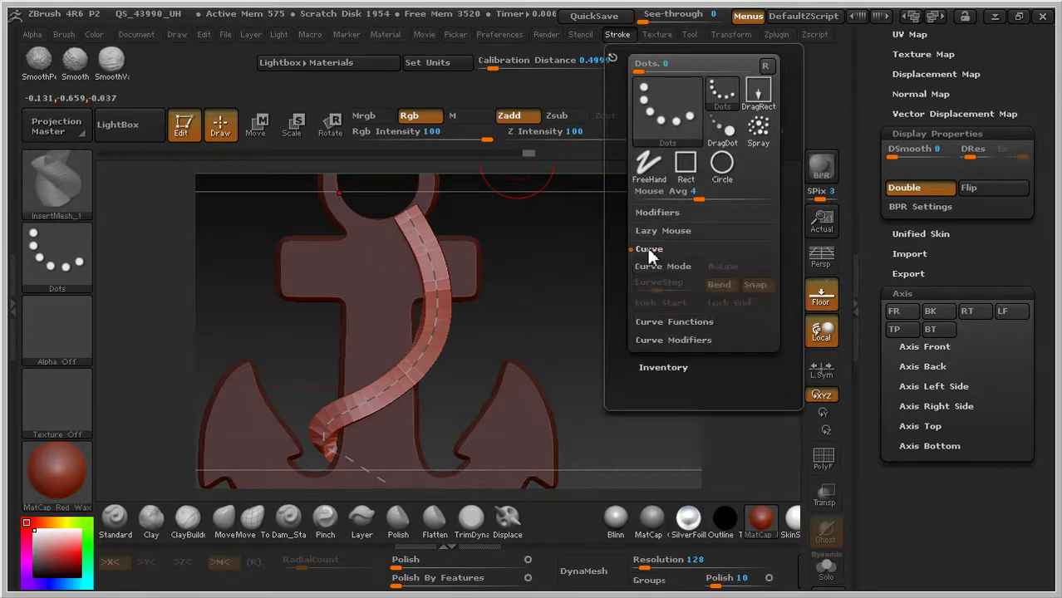
pyautogui.click(653, 270)
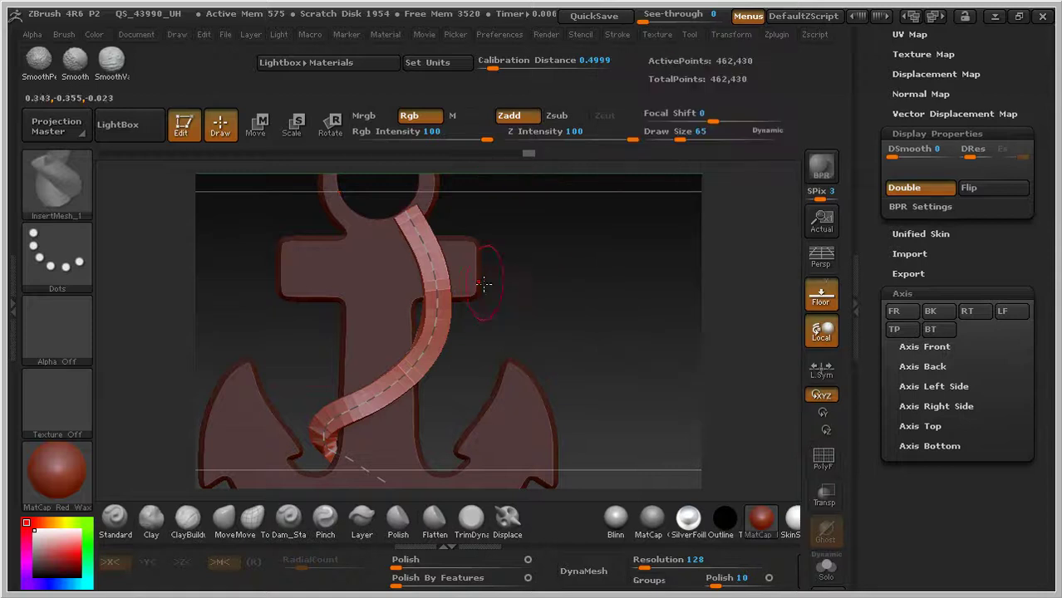
# - Convert the strap curve on the anchor into twisted wire at draw size 65 and check it beside the crossbar
pyautogui.moveTo(434, 265); pyautogui.dragTo(454, 267)
pyautogui.hotkey('ctrl', 'z')
pyautogui.keyDown('ctrl'); pyautogui.moveTo(543, 266); pyautogui.dragTo(575, 186, button='right'); pyautogui.keyUp('ctrl')
pyautogui.click(426, 261)
pyautogui.moveTo(595, 239); pyautogui.dragTo(721, 401, button='right')
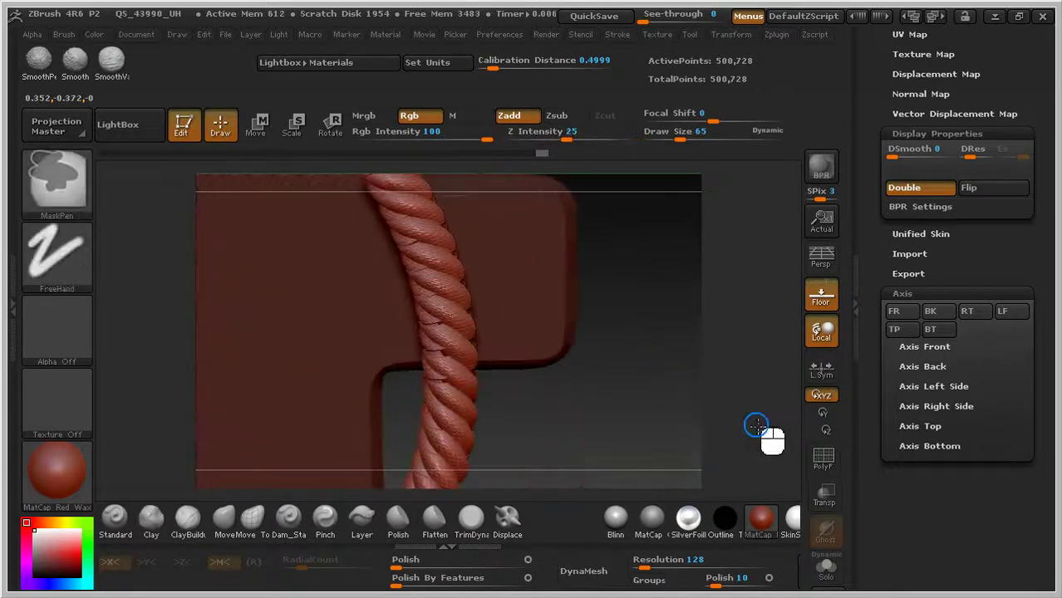
pyautogui.moveTo(799, 427); pyautogui.dragTo(615, 354)
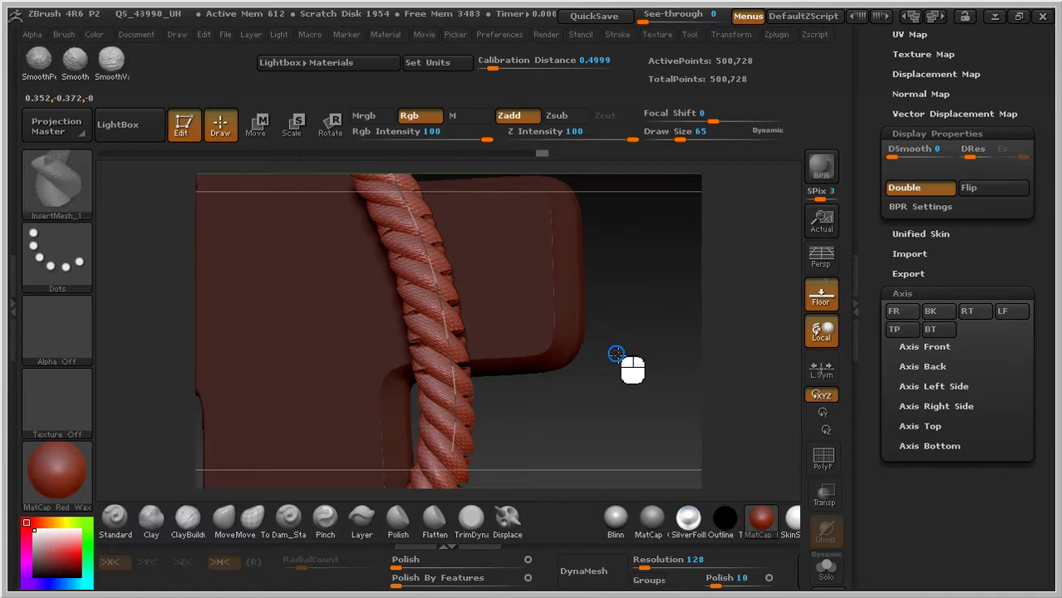
# - Rebuild the twisted wire along the curve at draw size 64 and again at 58
pyautogui.moveTo(688, 141); pyautogui.dragTo(680, 141)
pyautogui.click(432, 270)
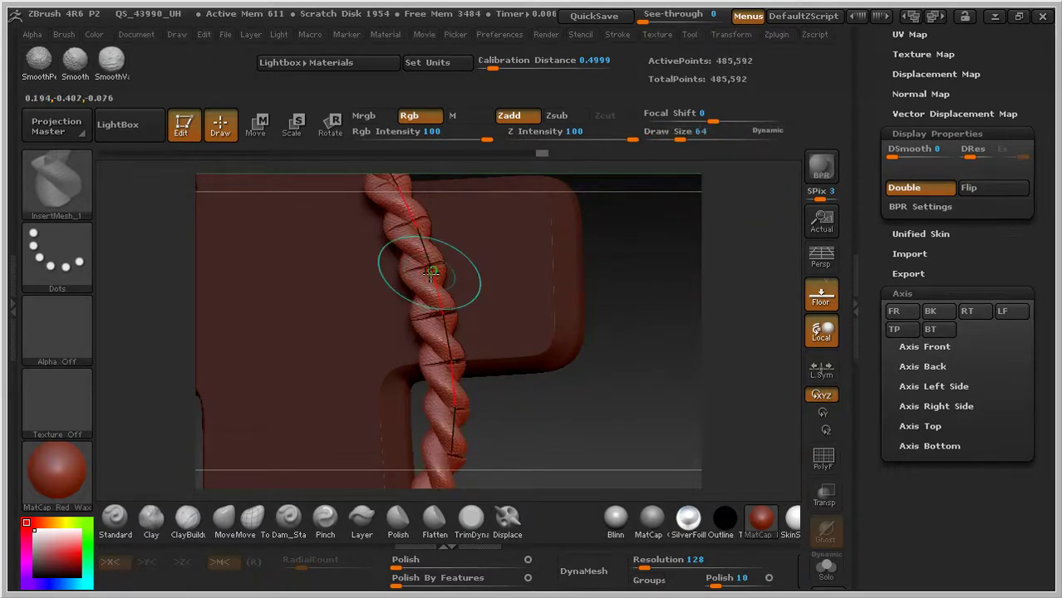
pyautogui.moveTo(677, 141); pyautogui.dragTo(678, 142)
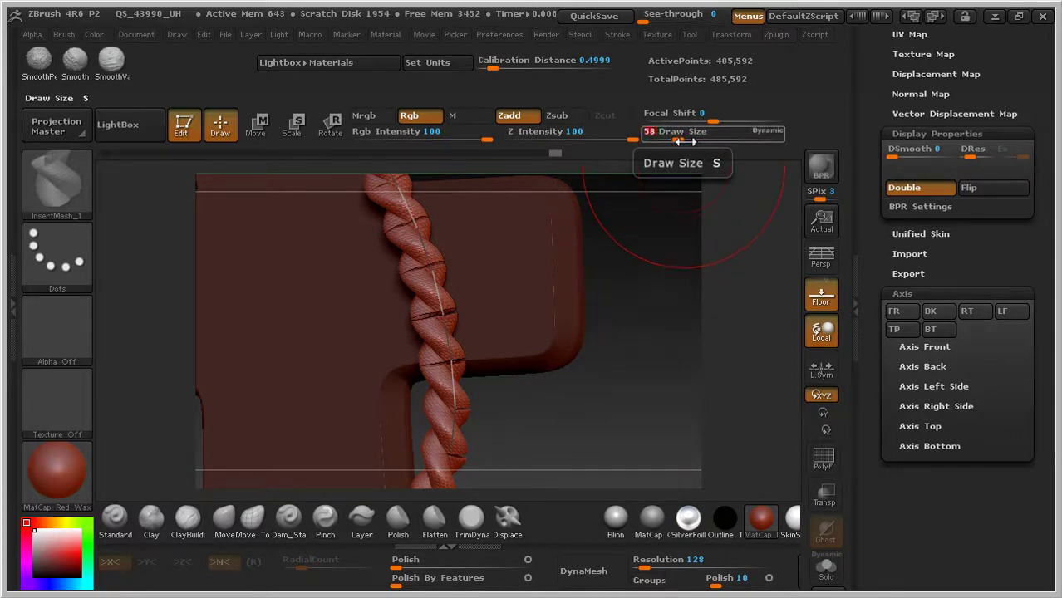
pyautogui.click(440, 295)
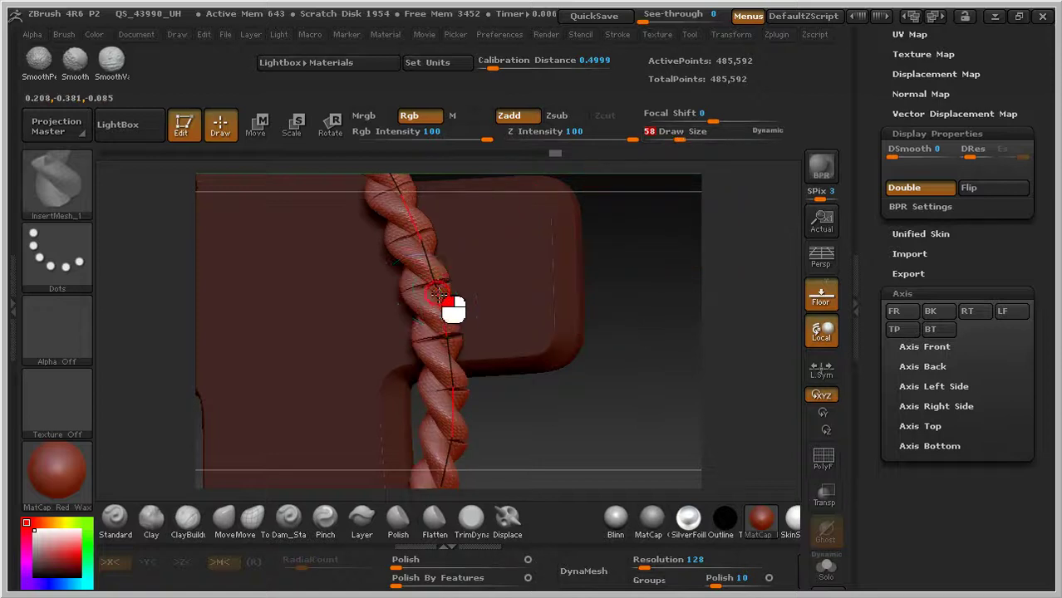
pyautogui.keyDown('alt'); pyautogui.moveTo(622, 337); pyautogui.dragTo(585, 204); pyautogui.keyUp('alt')
pyautogui.moveTo(621, 270); pyautogui.dragTo(628, 284)
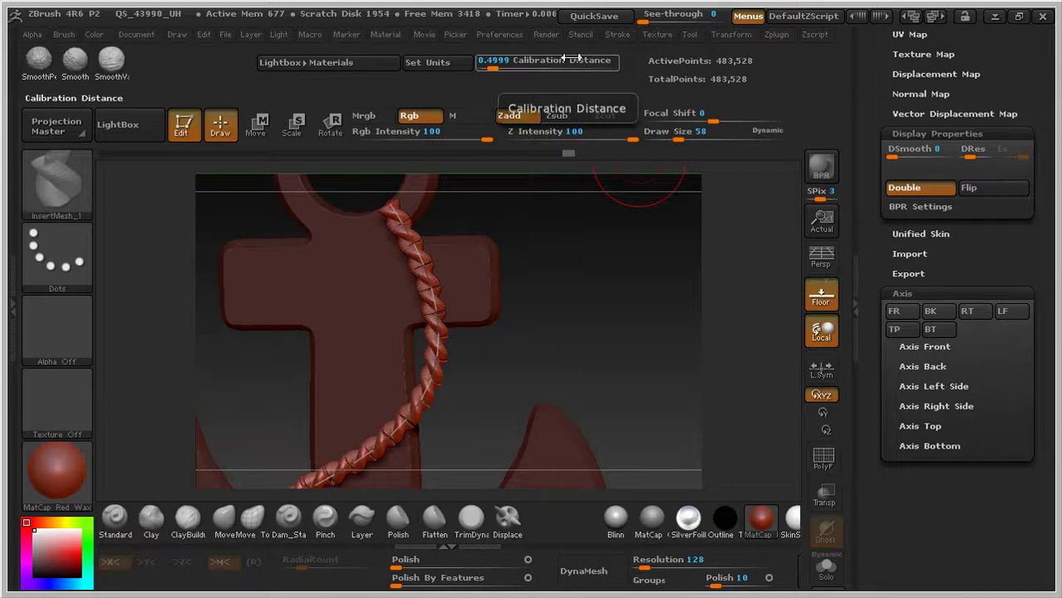
# - In the brush modifiers, set Curve Res to 15, enable Stretch and Weld Points, and set Overlap to 0.0512
pyautogui.click(60, 36)
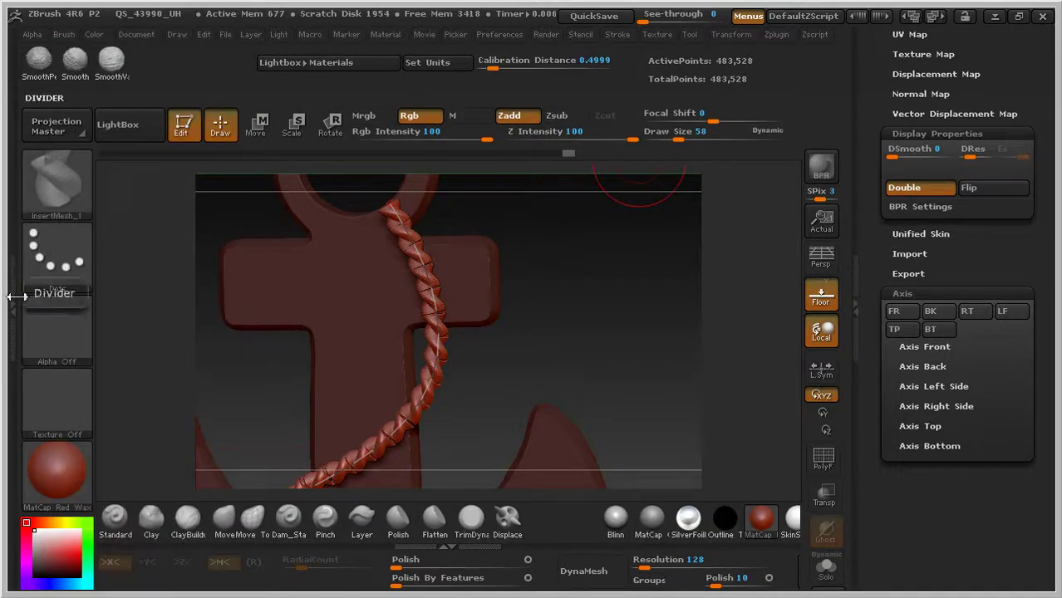
pyautogui.click(11, 304)
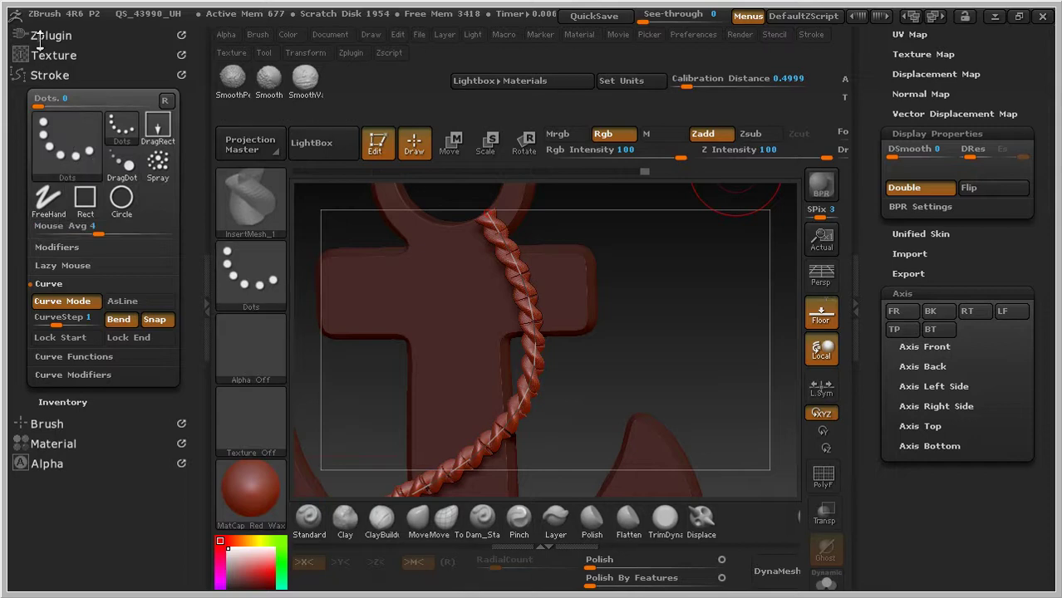
pyautogui.click(47, 424)
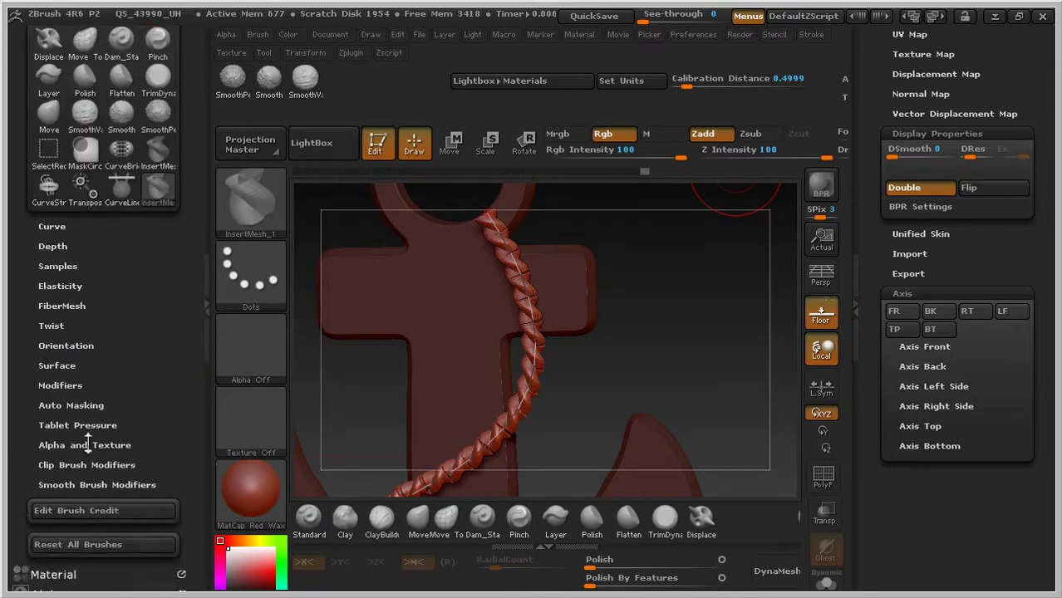
pyautogui.click(60, 385)
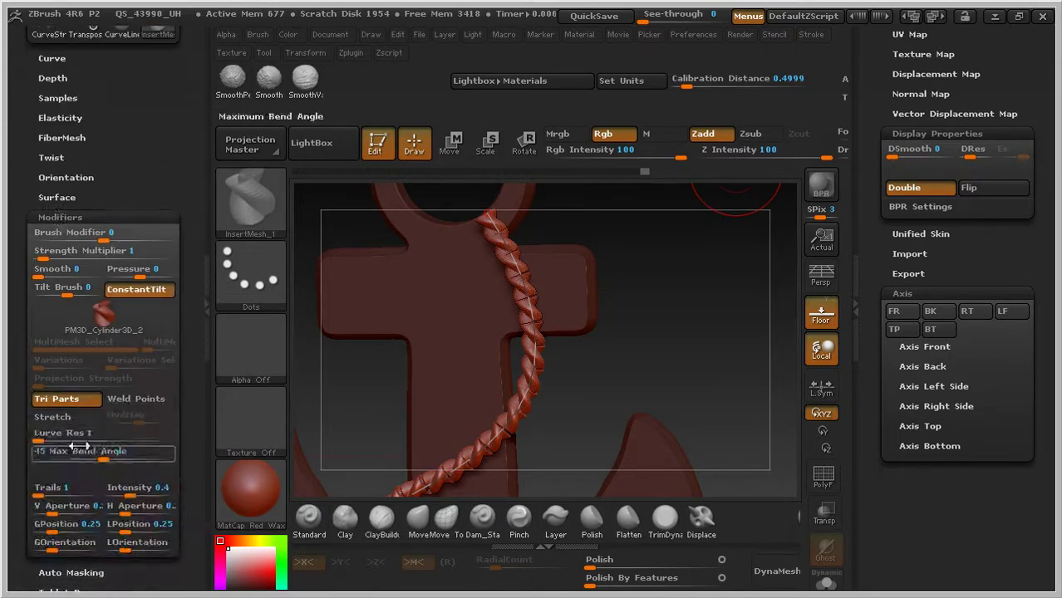
pyautogui.moveTo(39, 432); pyautogui.dragTo(96, 451)
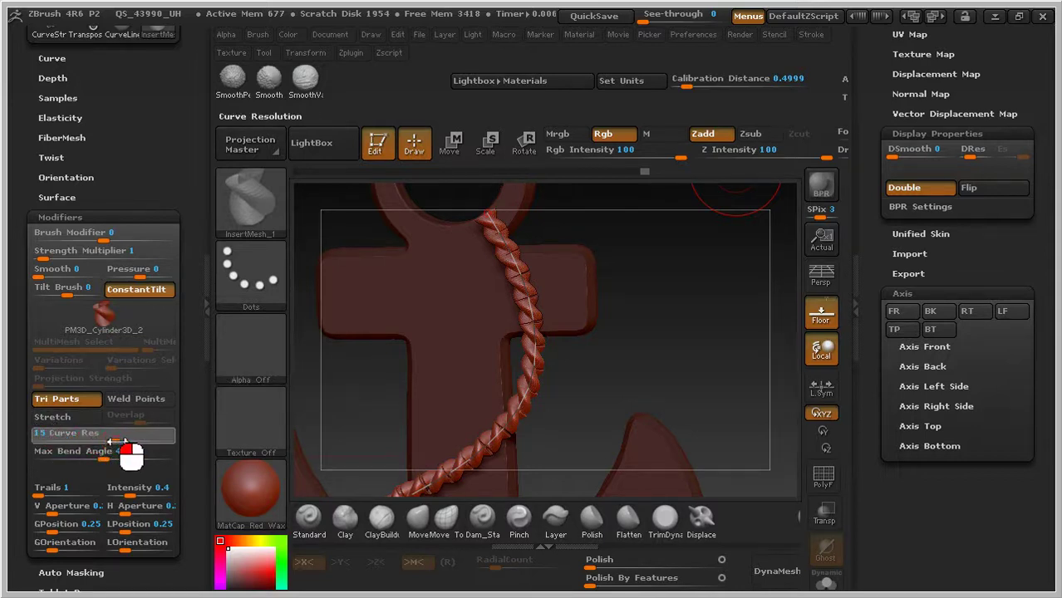
pyautogui.click(55, 418)
pyautogui.click(152, 403)
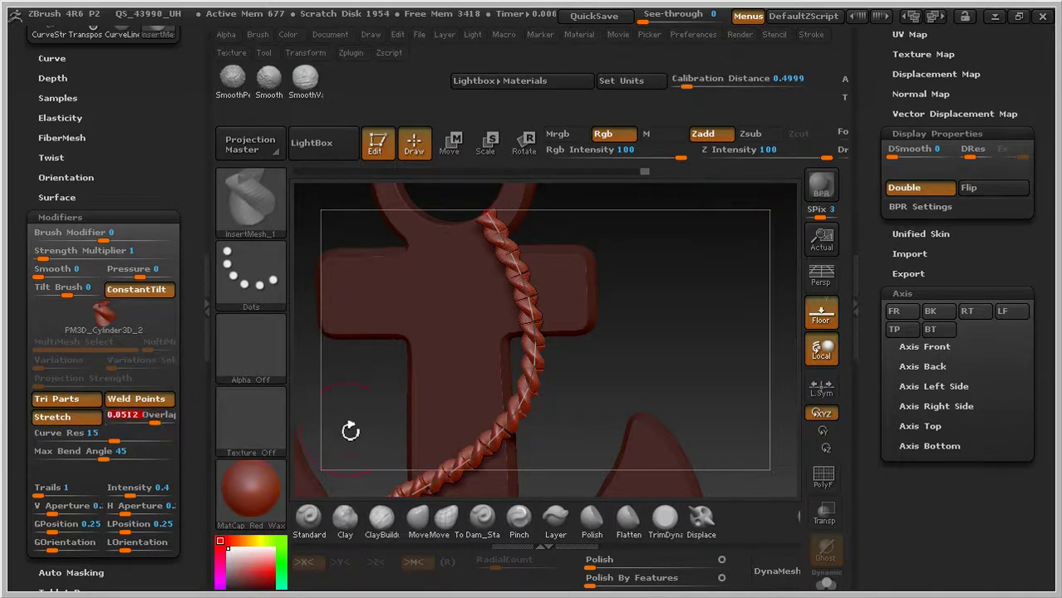
# - Rebuild the twisted wire with the changed brush modifiers, and release its curve and the anchor's mask
pyautogui.click(506, 418)
pyautogui.moveTo(593, 420)
pyautogui.mouseDown()
pyautogui.moveTo(706, 325)
pyautogui.moveTo(813, 451)
pyautogui.moveTo(656, 262)
pyautogui.moveTo(711, 339)
pyautogui.moveTo(747, 355)
pyautogui.moveTo(718, 325)
pyautogui.moveTo(697, 380)
pyautogui.mouseUp()
pyautogui.moveTo(690, 322)
pyautogui.mouseDown()
pyautogui.moveTo(730, 372)
pyautogui.moveTo(651, 263)
pyautogui.moveTo(629, 281)
pyautogui.moveTo(598, 258)
pyautogui.moveTo(670, 330)
pyautogui.mouseUp()
pyautogui.click(551, 296)
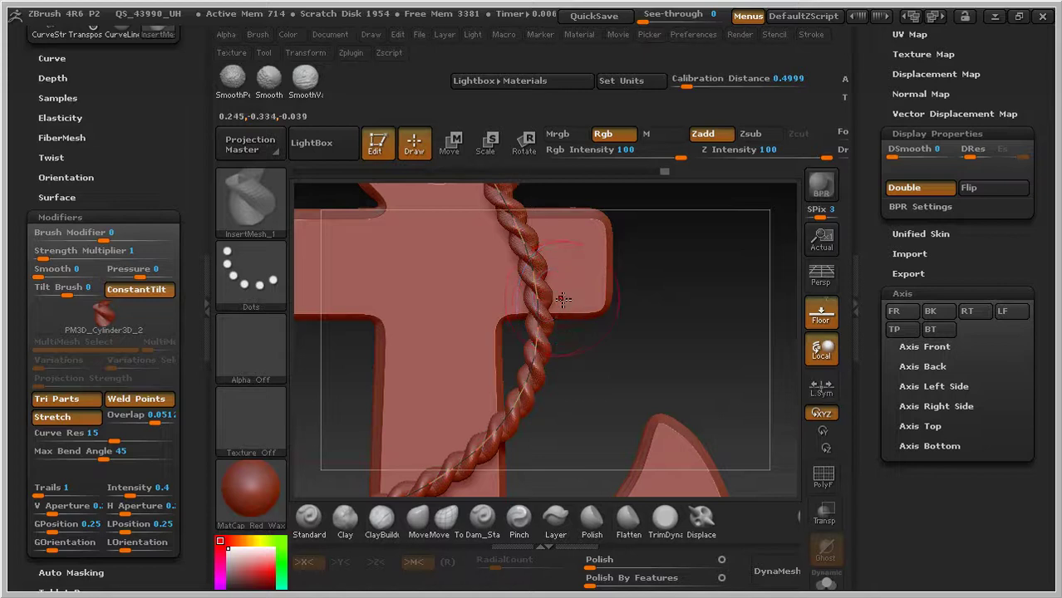
pyautogui.moveTo(665, 309); pyautogui.dragTo(657, 281)
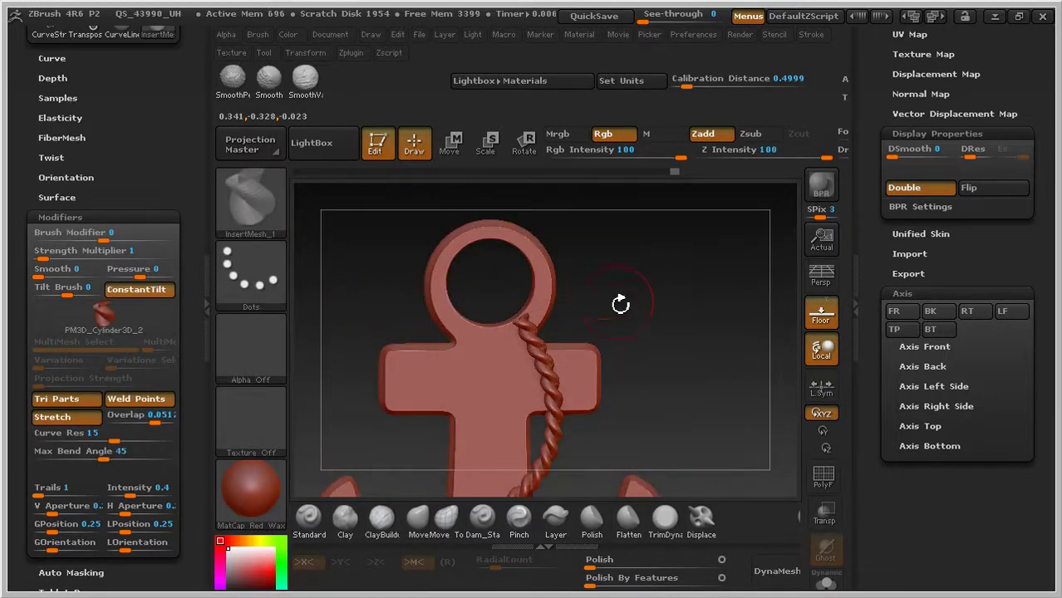
pyautogui.moveTo(657, 323); pyautogui.dragTo(646, 323)
pyautogui.moveTo(623, 289)
pyautogui.mouseDown()
pyautogui.moveTo(640, 332)
pyautogui.moveTo(652, 291)
pyautogui.mouseUp()
# - Switch back to the CurveStrapSnap brush and hide the docked brush settings
pyautogui.click(252, 209)
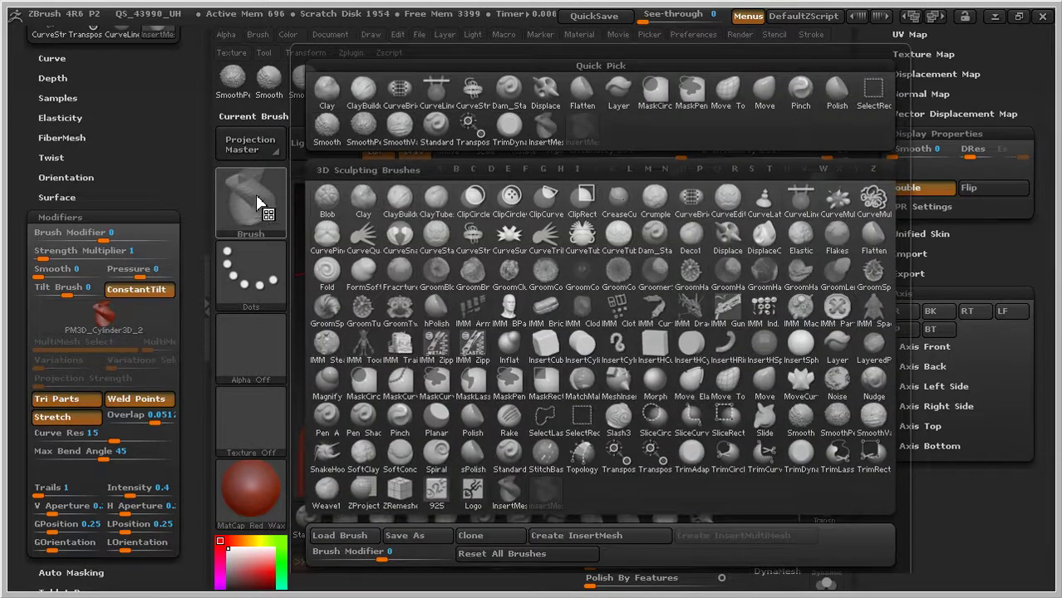
pyautogui.click(472, 90)
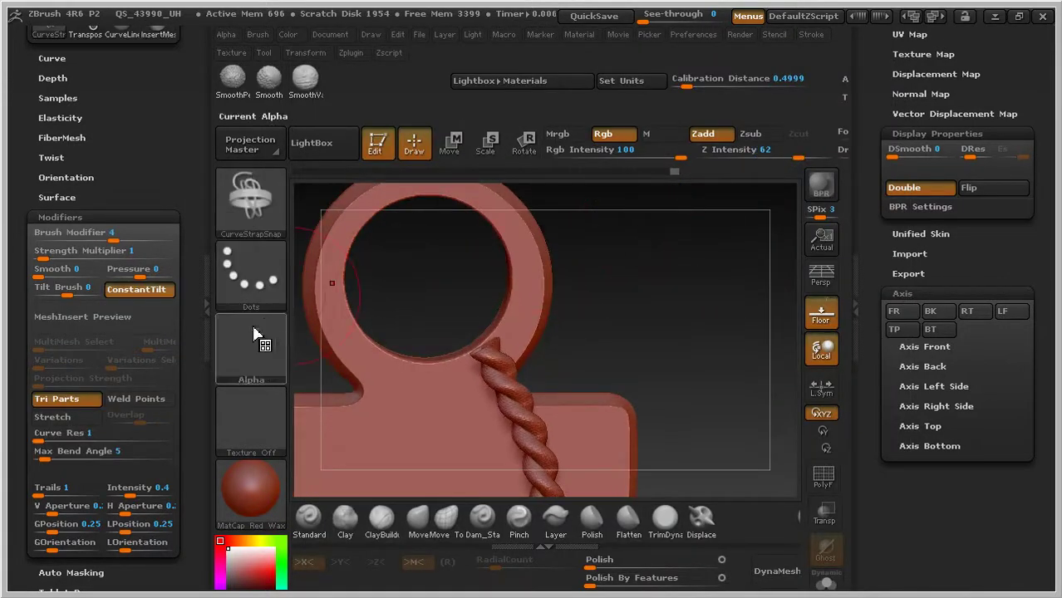
pyautogui.click(209, 307)
pyautogui.keyDown('alt'); pyautogui.moveTo(573, 277); pyautogui.dragTo(672, 327); pyautogui.keyUp('alt')
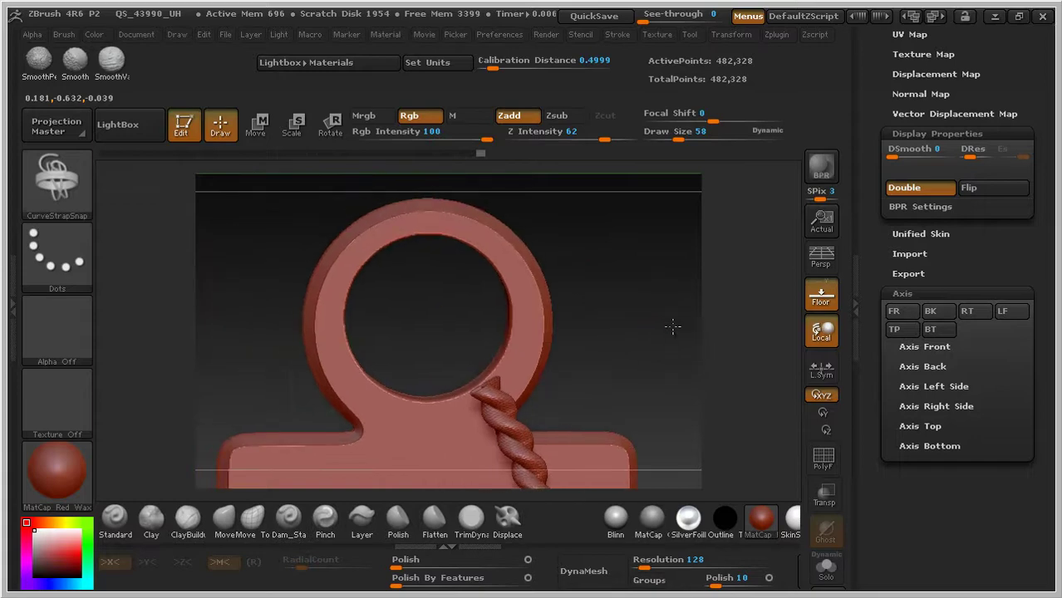
# - Separate the twisted wire from the anchor into its own subtool with Split To Similar Parts, accepting the non-undoable operation
pyautogui.moveTo(1044, 223); pyautogui.dragTo(1055, 594)
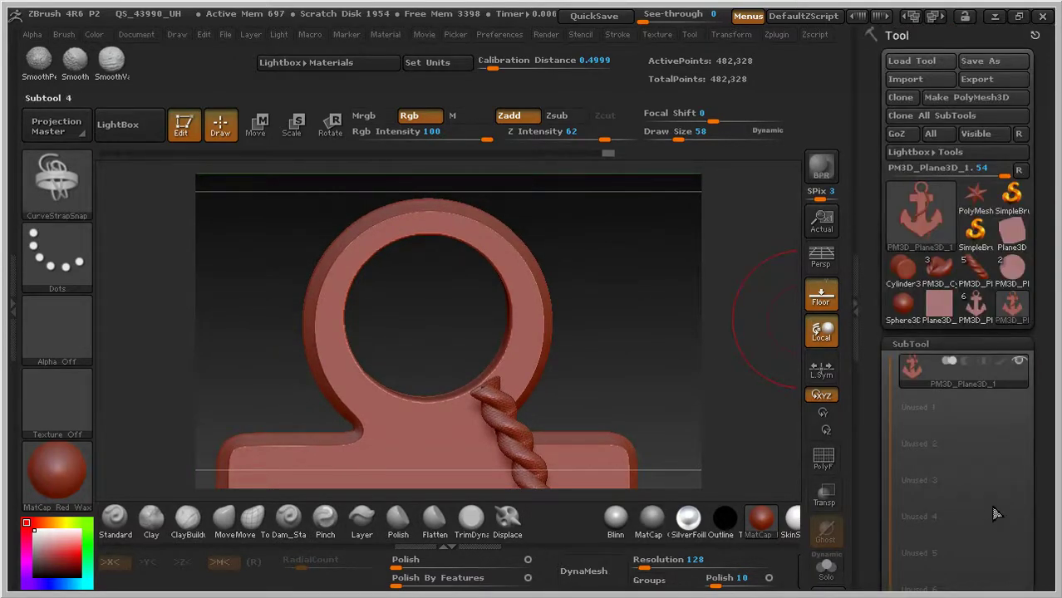
pyautogui.moveTo(1047, 513); pyautogui.dragTo(1047, 355)
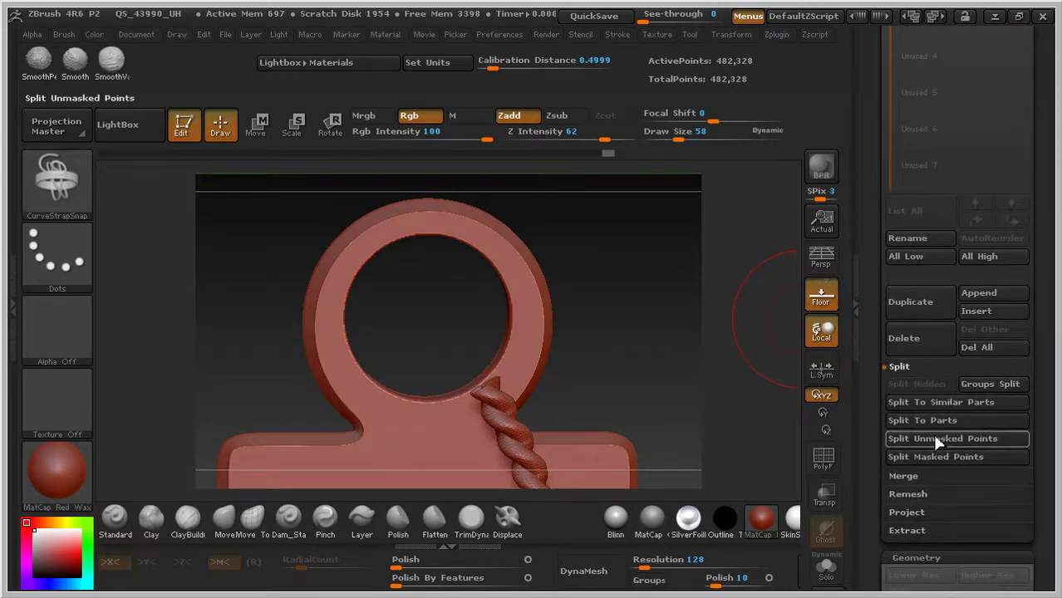
pyautogui.click(967, 404)
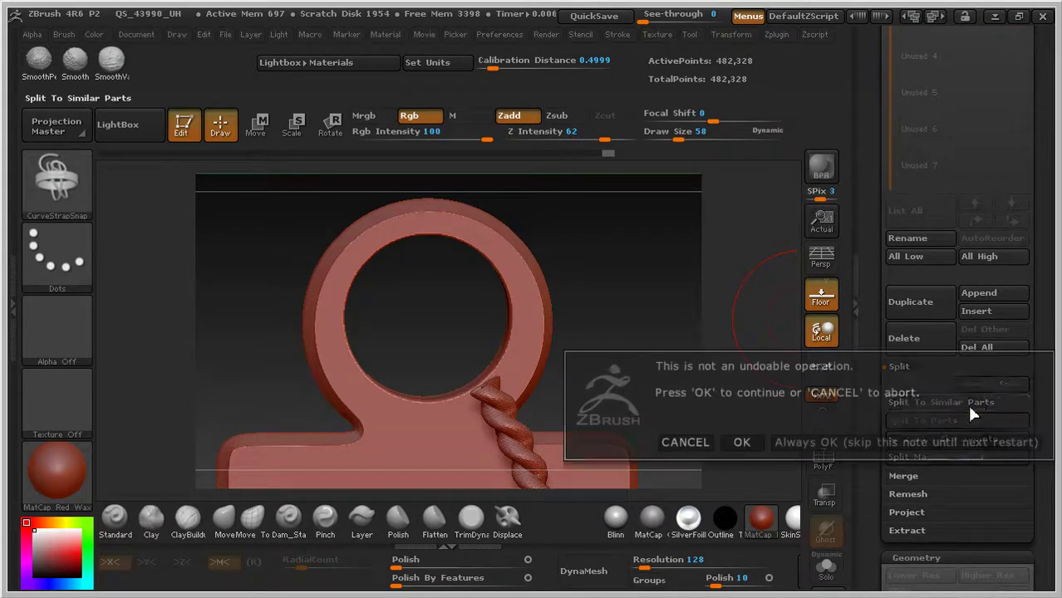
pyautogui.click(746, 442)
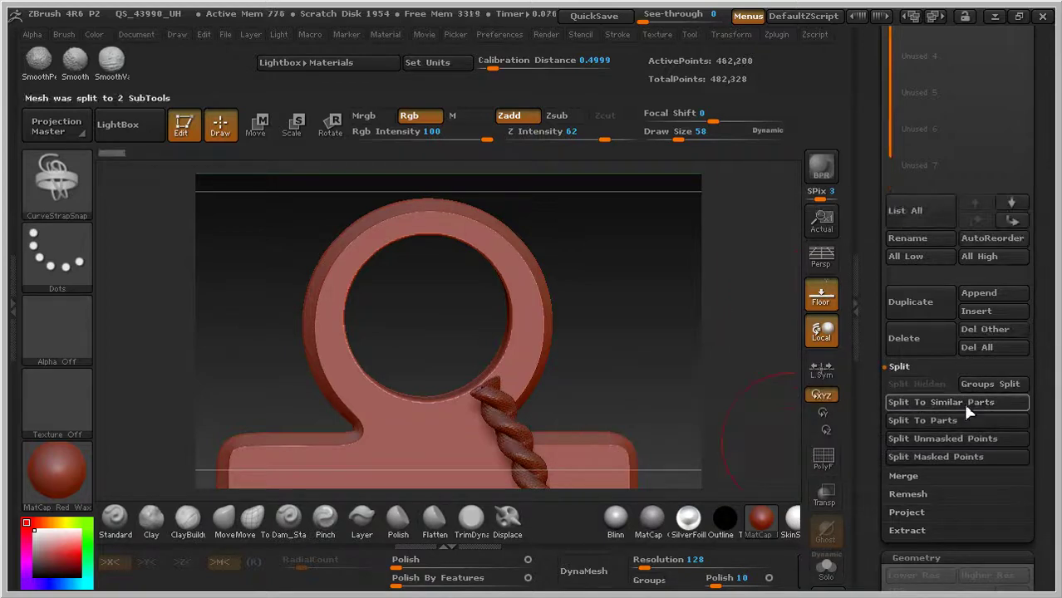
pyautogui.moveTo(1037, 188); pyautogui.dragTo(1059, 334)
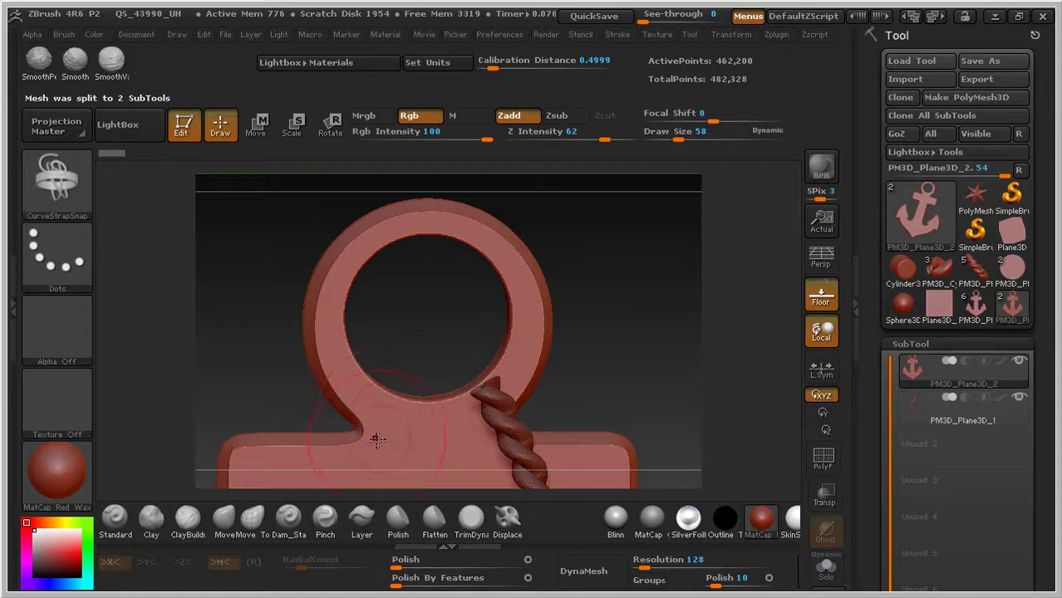
# - Try a strap around the rim of the head's hole at draw size 58, undo it, and recreate it at 15
pyautogui.moveTo(386, 428)
pyautogui.mouseDown()
pyautogui.moveTo(472, 228)
pyautogui.moveTo(498, 215)
pyautogui.mouseUp()
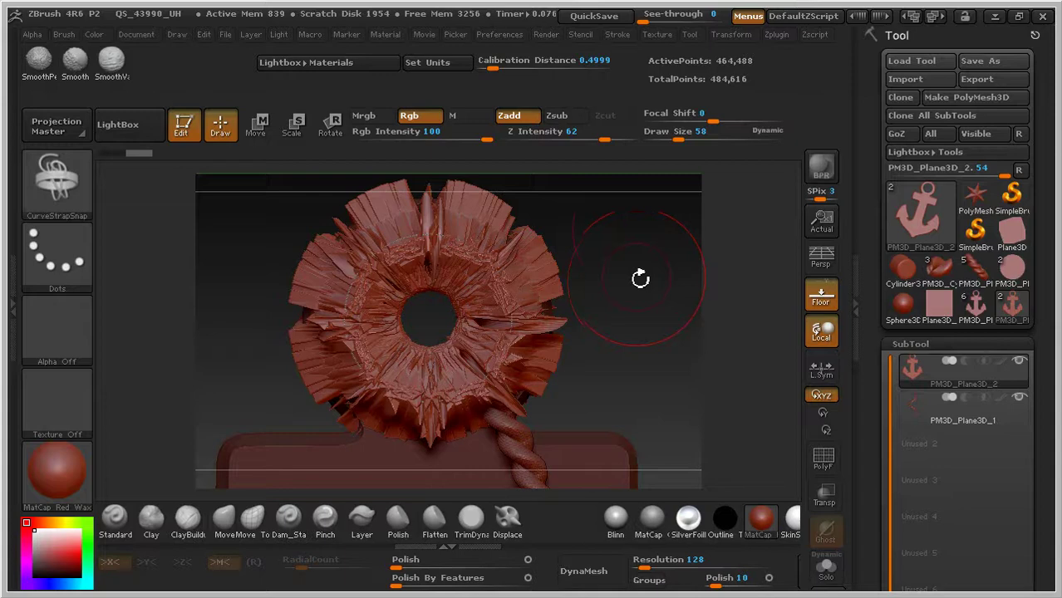
pyautogui.hotkey('ctrl', 'z')
pyautogui.moveTo(683, 137); pyautogui.dragTo(662, 137)
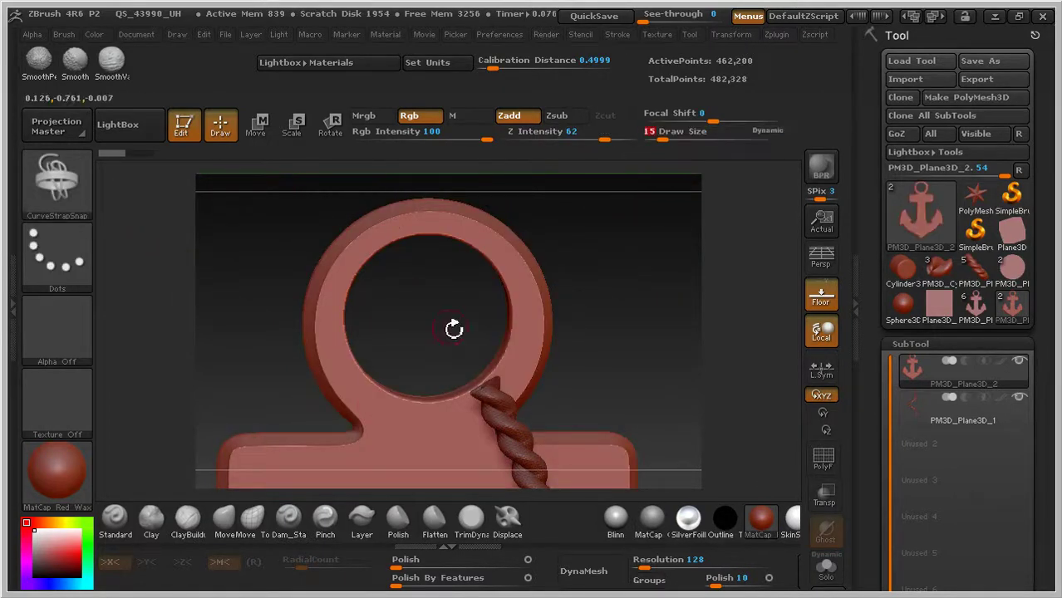
pyautogui.moveTo(372, 426)
pyautogui.mouseDown()
pyautogui.moveTo(482, 216)
pyautogui.moveTo(498, 308)
pyautogui.moveTo(604, 311)
pyautogui.mouseUp()
pyautogui.moveTo(394, 421); pyautogui.dragTo(464, 234)
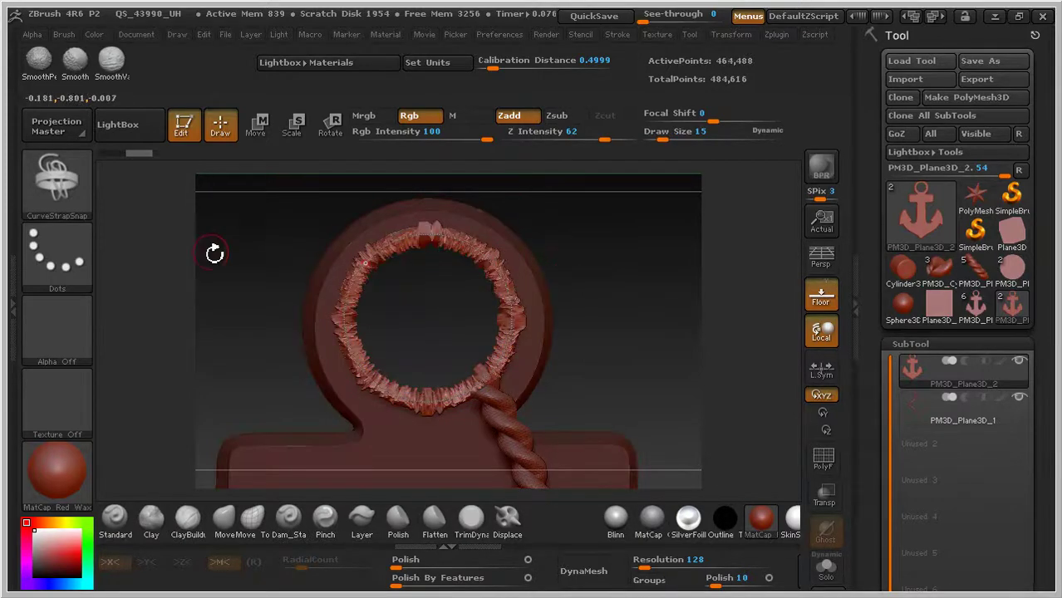
# - Choose the twisted-wire InsertMesh_1 brush for the curve around the hole and set its draw size to 47
pyautogui.click(56, 193)
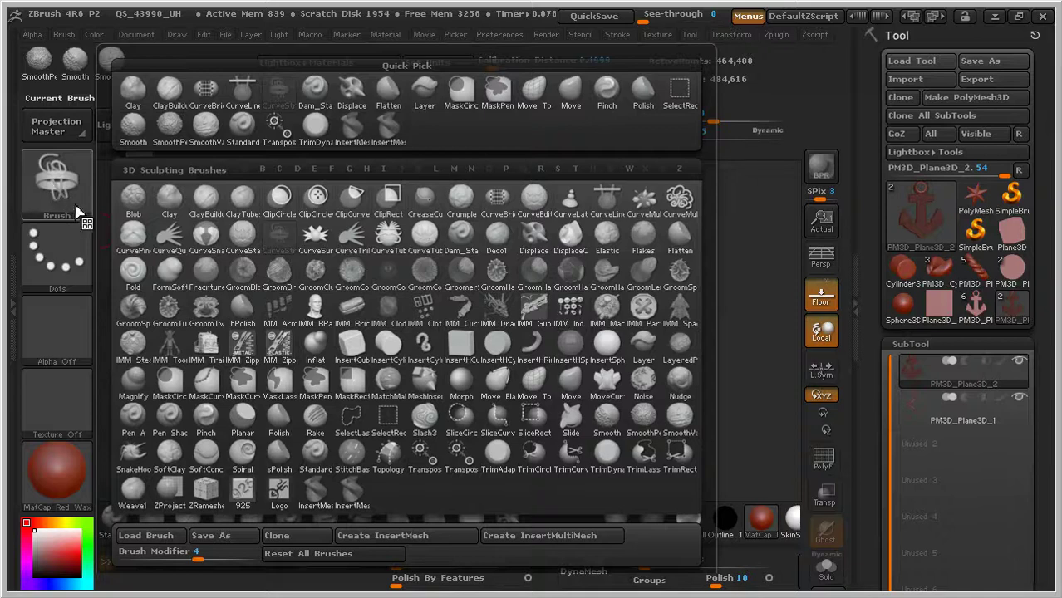
pyautogui.click(350, 493)
pyautogui.moveTo(611, 246)
pyautogui.keyDown('ctrl'); pyautogui.mouseDown(button='right')
pyautogui.moveTo(614, 261)
pyautogui.moveTo(687, 249)
pyautogui.mouseUp(button='right'); pyautogui.keyUp('ctrl')
pyautogui.moveTo(663, 136); pyautogui.dragTo(675, 136)
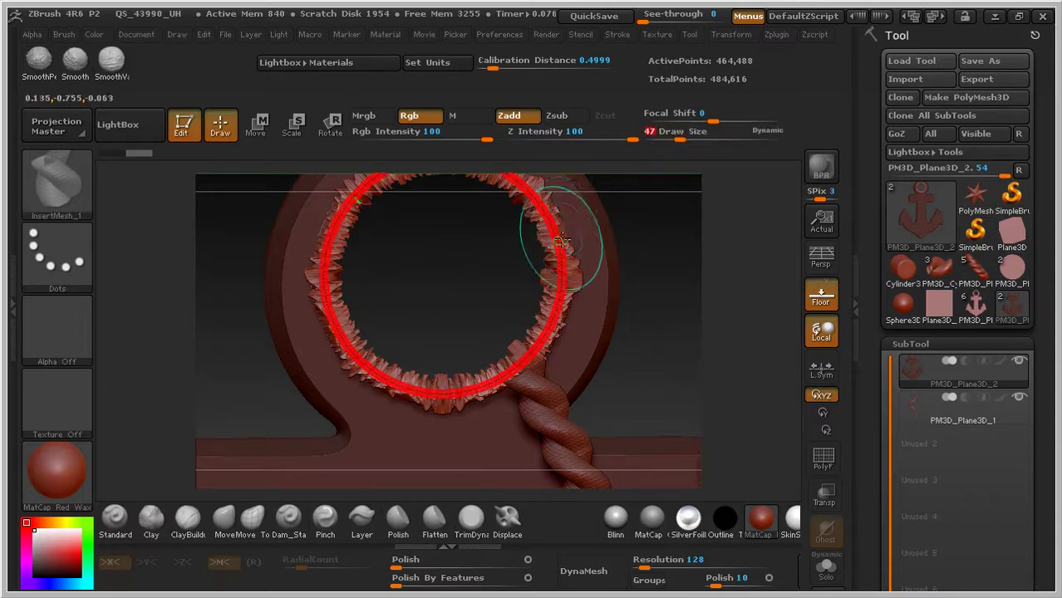
# - Apply the twisted wire to the curve around the hole, undo it, and reapply it at a smaller draw size
pyautogui.click(590, 264)
pyautogui.hotkey('ctrl', 'z')
pyautogui.moveTo(677, 138); pyautogui.dragTo(670, 137)
pyautogui.click(552, 236)
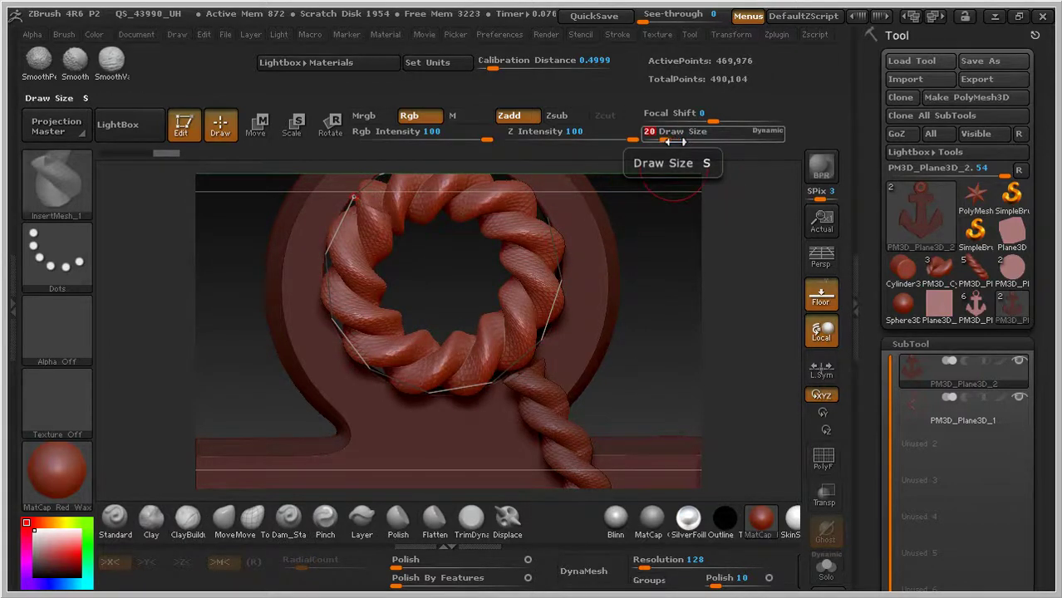
# - Reapply the twisted wire around the hole at draw size 20 and separate it into its own subtool with Split To Similar Parts
pyautogui.click(550, 303)
pyautogui.moveTo(652, 336)
pyautogui.mouseDown()
pyautogui.moveTo(616, 242)
pyautogui.moveTo(658, 325)
pyautogui.mouseUp()
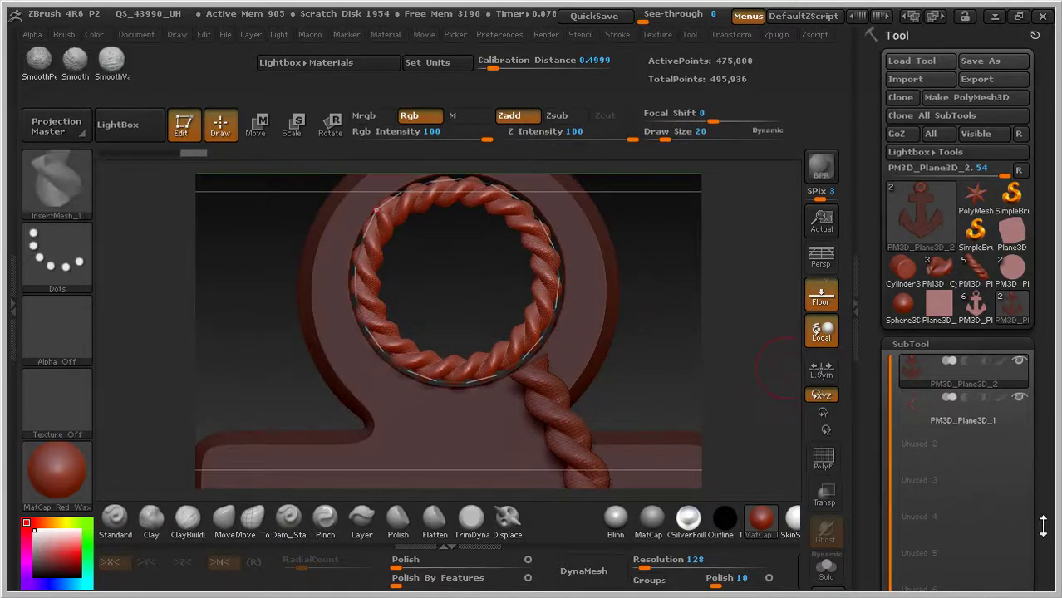
pyautogui.scroll(-6, 1042, 526)
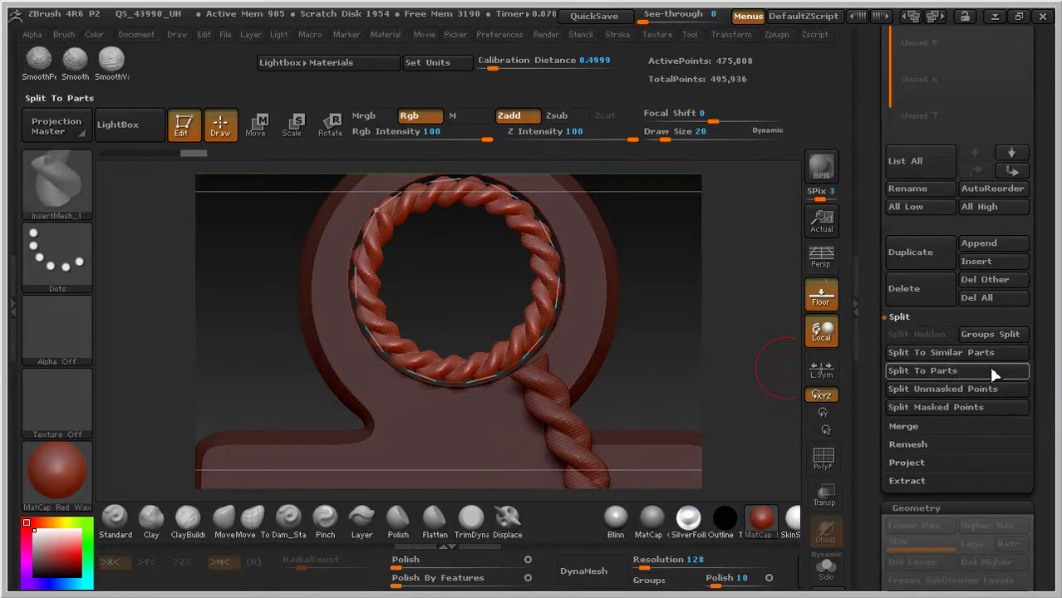
pyautogui.click(944, 353)
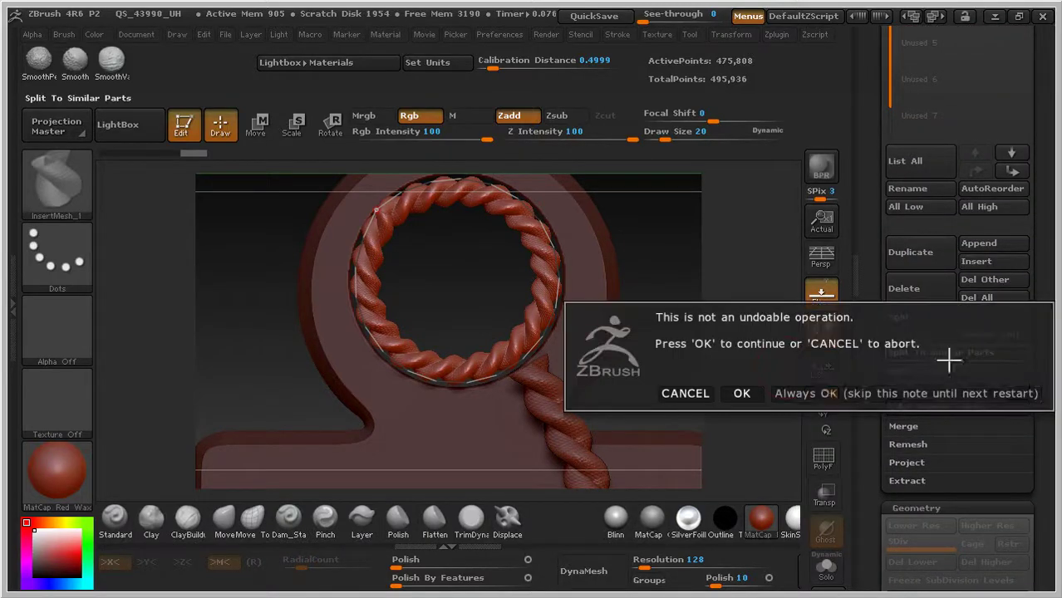
pyautogui.click(742, 394)
pyautogui.scroll(8, 1050, 175)
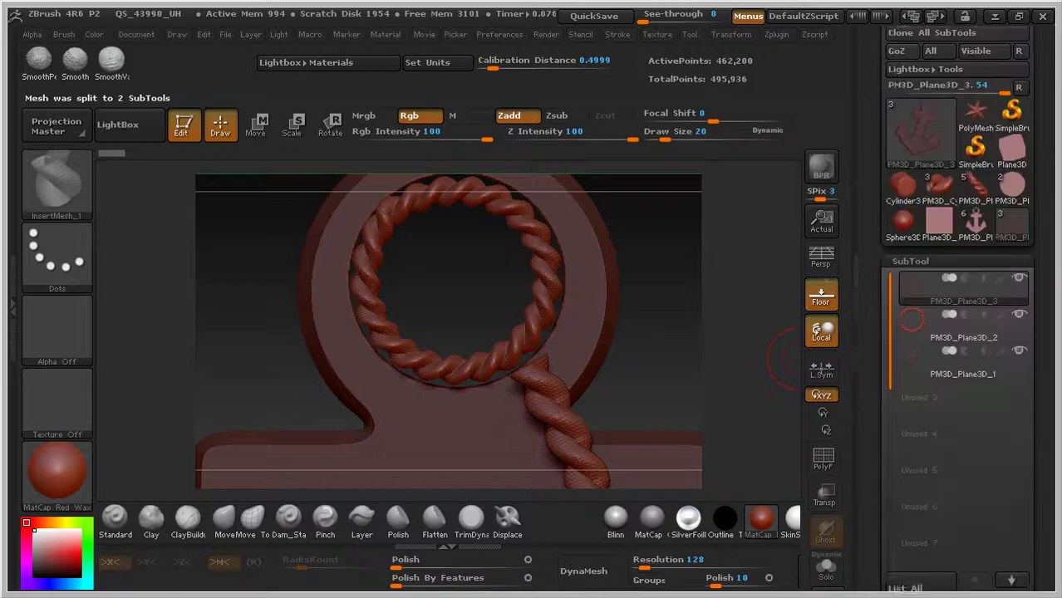
# - Select the wire ring subtool and shift it sideways from the hole's centre with Transpose Move
pyautogui.click(993, 411)
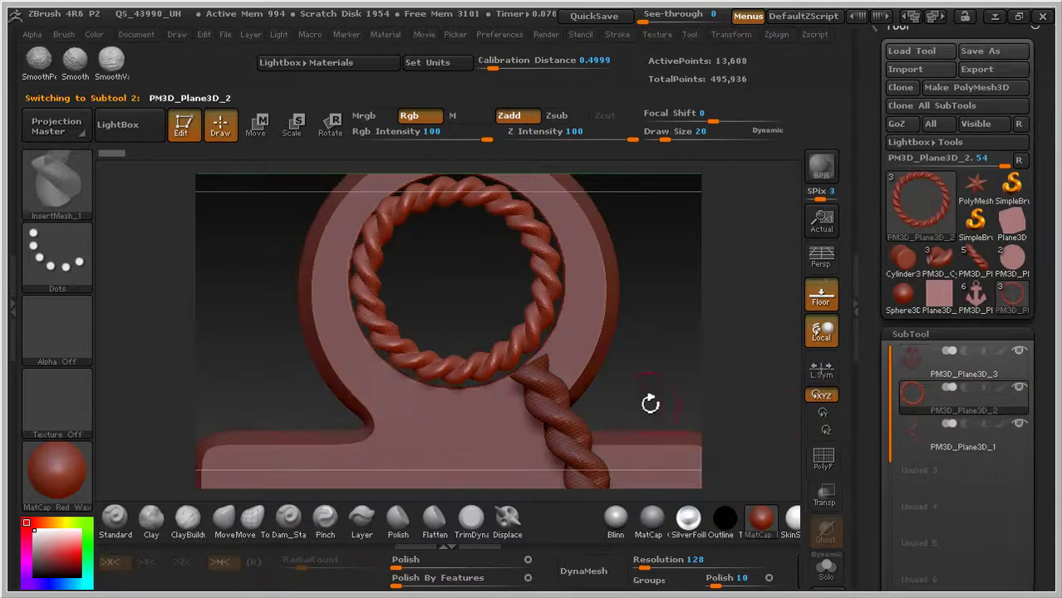
pyautogui.keyDown('alt'); pyautogui.moveTo(657, 316); pyautogui.dragTo(550, 374); pyautogui.keyUp('alt')
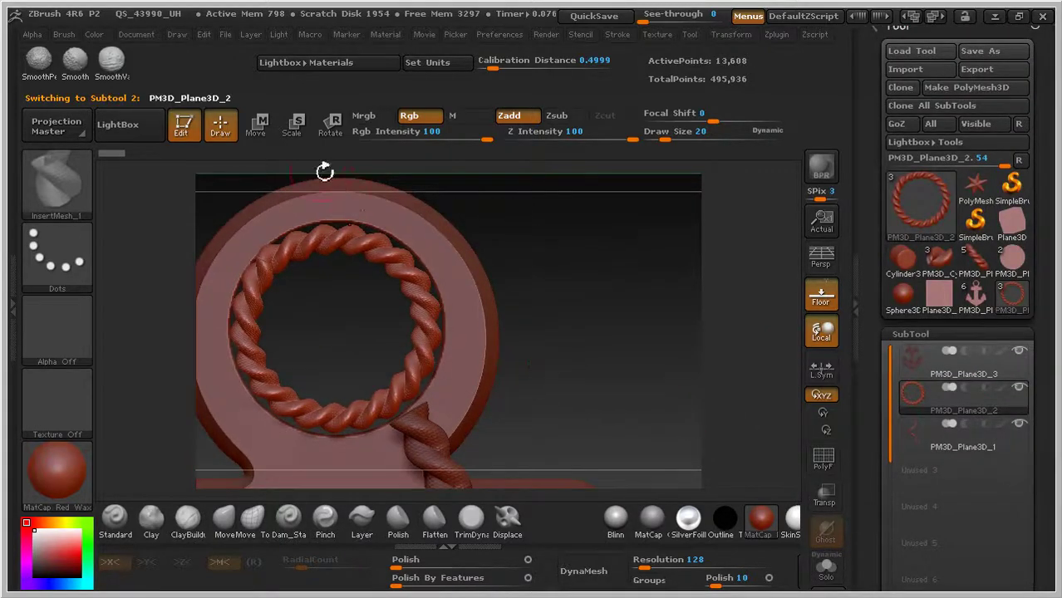
pyautogui.click(255, 125)
pyautogui.moveTo(429, 309); pyautogui.dragTo(564, 318)
pyautogui.moveTo(498, 318); pyautogui.dragTo(532, 351)
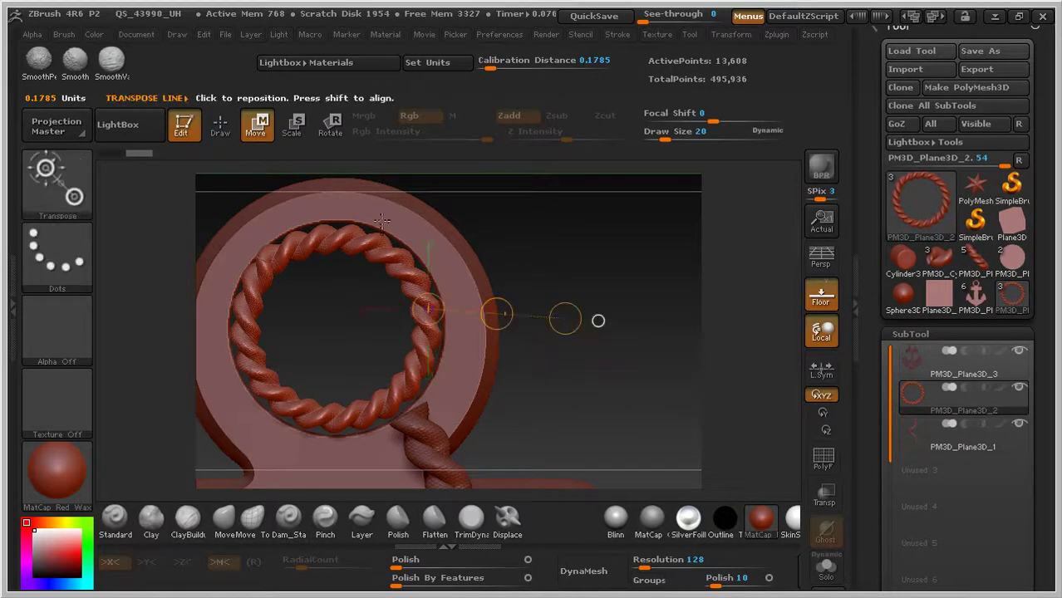
pyautogui.moveTo(497, 314); pyautogui.dragTo(590, 350)
pyautogui.moveTo(661, 422); pyautogui.dragTo(588, 338, button='right')
pyautogui.moveTo(570, 393)
pyautogui.keyDown('alt'); pyautogui.mouseDown(button='right')
pyautogui.moveTo(571, 325)
pyautogui.moveTo(586, 312)
pyautogui.moveTo(550, 177)
pyautogui.mouseUp(button='right'); pyautogui.keyUp('alt')
pyautogui.keyDown('alt'); pyautogui.moveTo(551, 232); pyautogui.dragTo(555, 324, button='right'); pyautogui.keyUp('alt')
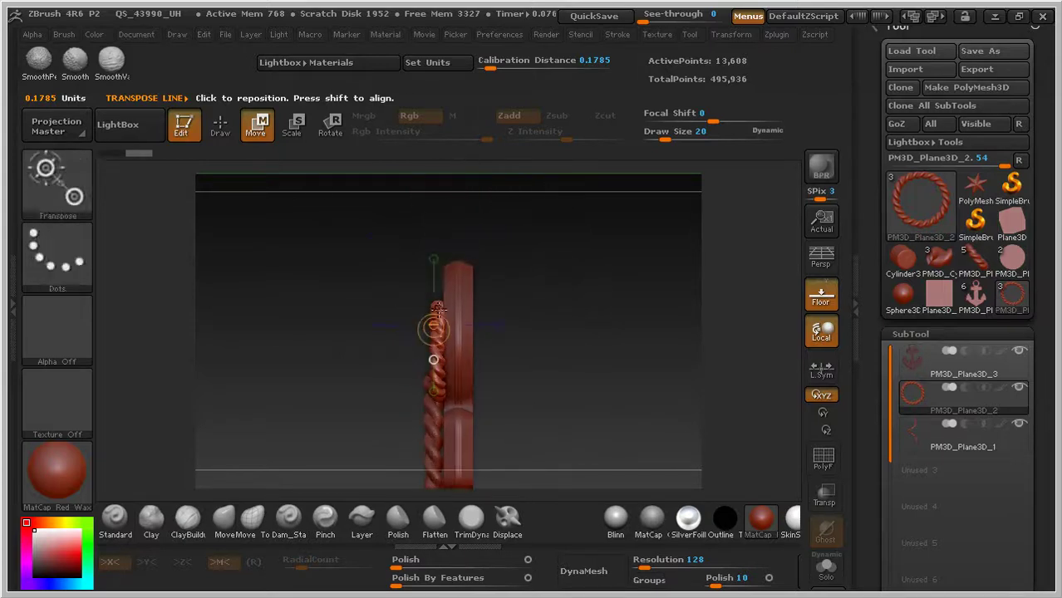
# - Rotate the wire ring with Transpose so it lies crosswise and tilted at the base of the anchor's head
pyautogui.moveTo(434, 390); pyautogui.dragTo(433, 224)
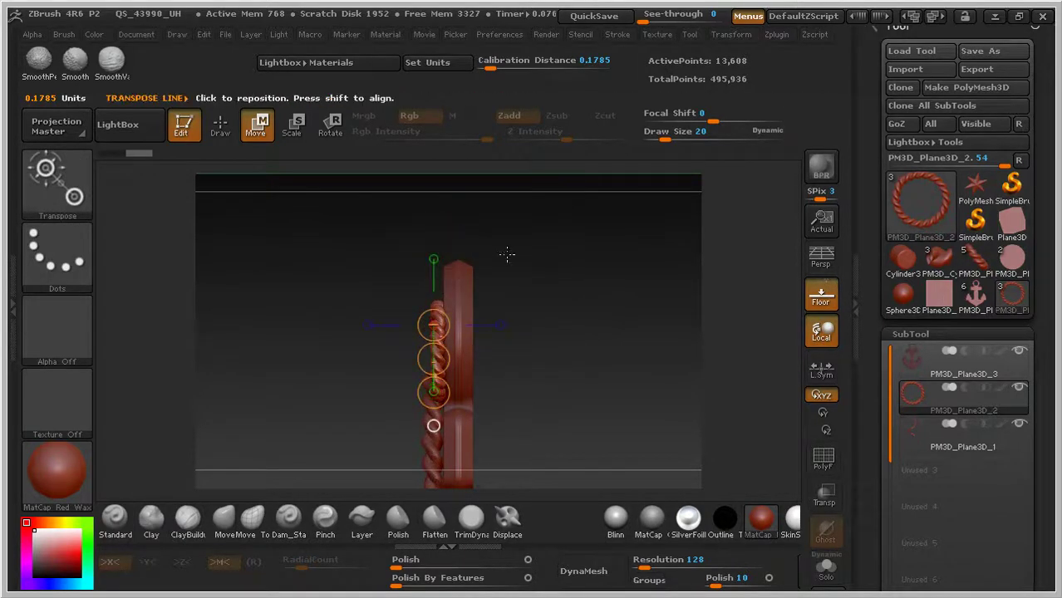
pyautogui.moveTo(470, 428); pyautogui.dragTo(557, 333)
pyautogui.moveTo(435, 386); pyautogui.dragTo(433, 221)
pyautogui.click(337, 138)
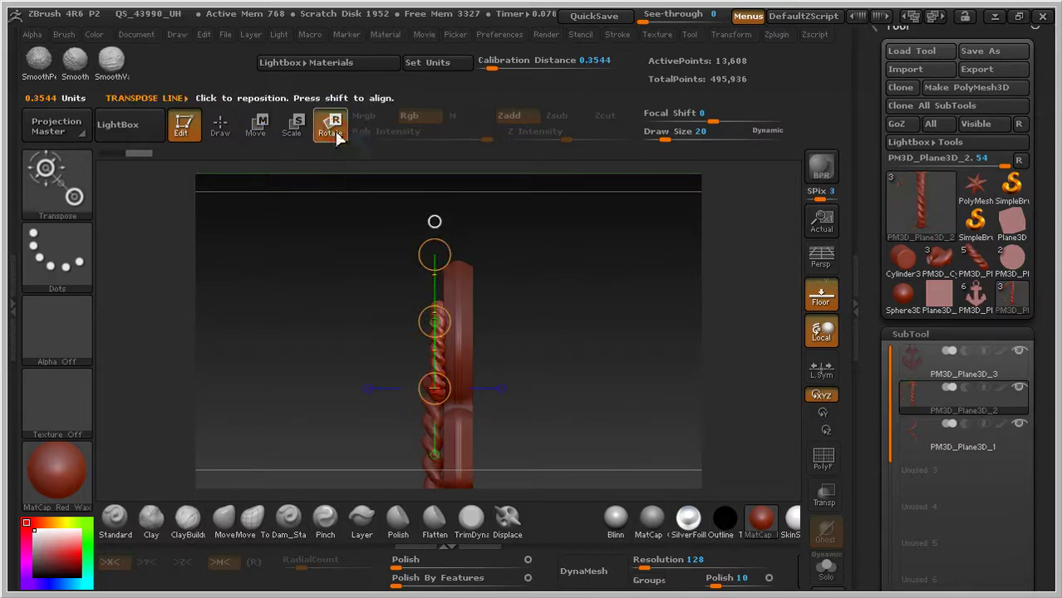
pyautogui.moveTo(434, 255); pyautogui.dragTo(555, 313)
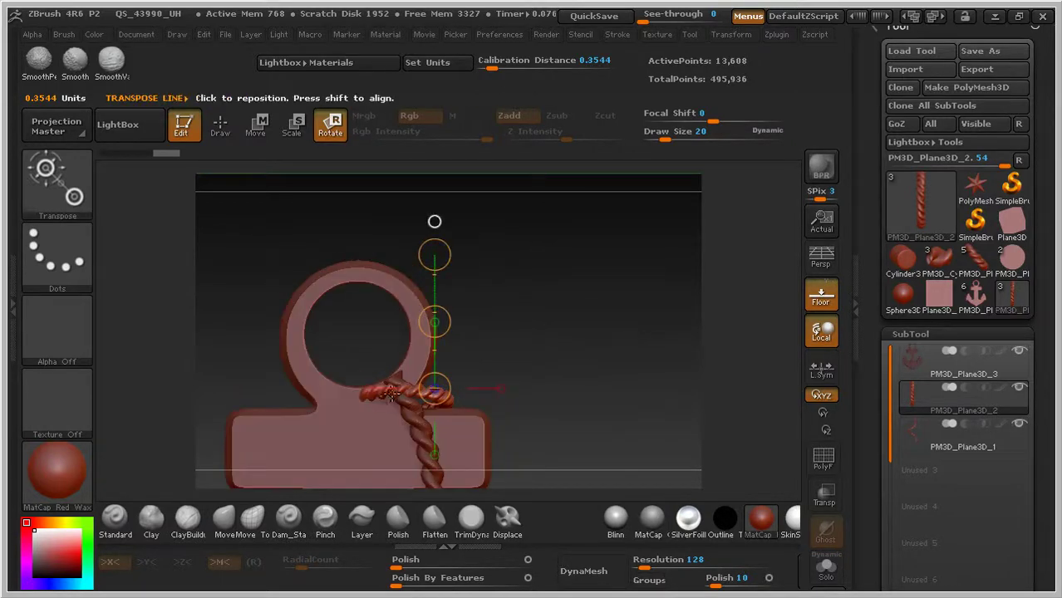
pyautogui.moveTo(406, 386)
pyautogui.mouseDown()
pyautogui.moveTo(355, 375)
pyautogui.moveTo(263, 320)
pyautogui.moveTo(294, 256)
pyautogui.mouseUp()
pyautogui.moveTo(597, 296); pyautogui.dragTo(504, 309)
pyautogui.moveTo(491, 415); pyautogui.dragTo(602, 410)
# - Move the wire ring along the anchor's thickness so it loops through the hole and around the head's rim
pyautogui.press('w')
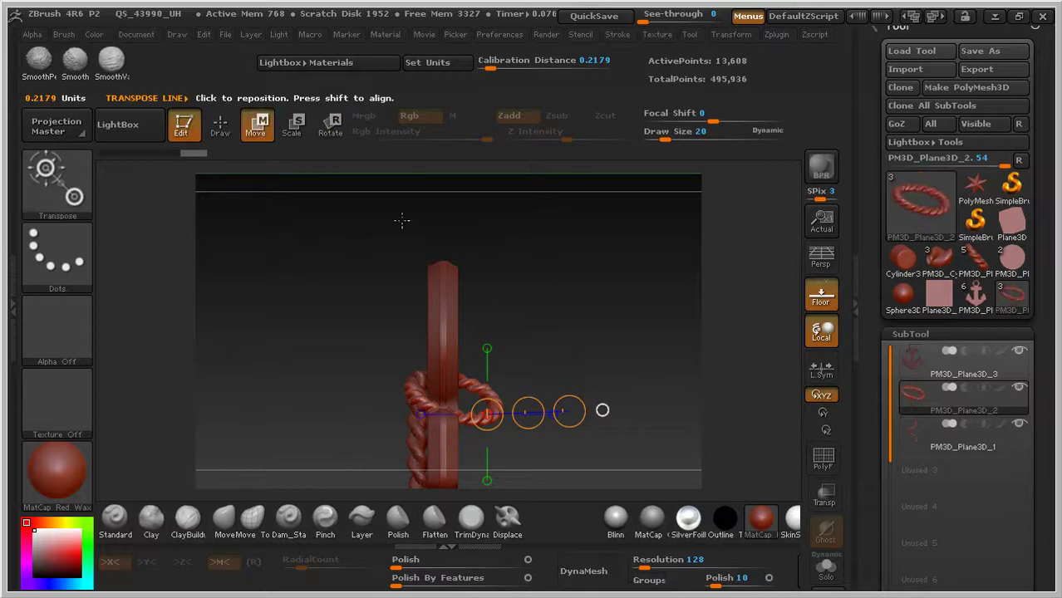
pyautogui.moveTo(529, 411); pyautogui.dragTo(504, 404)
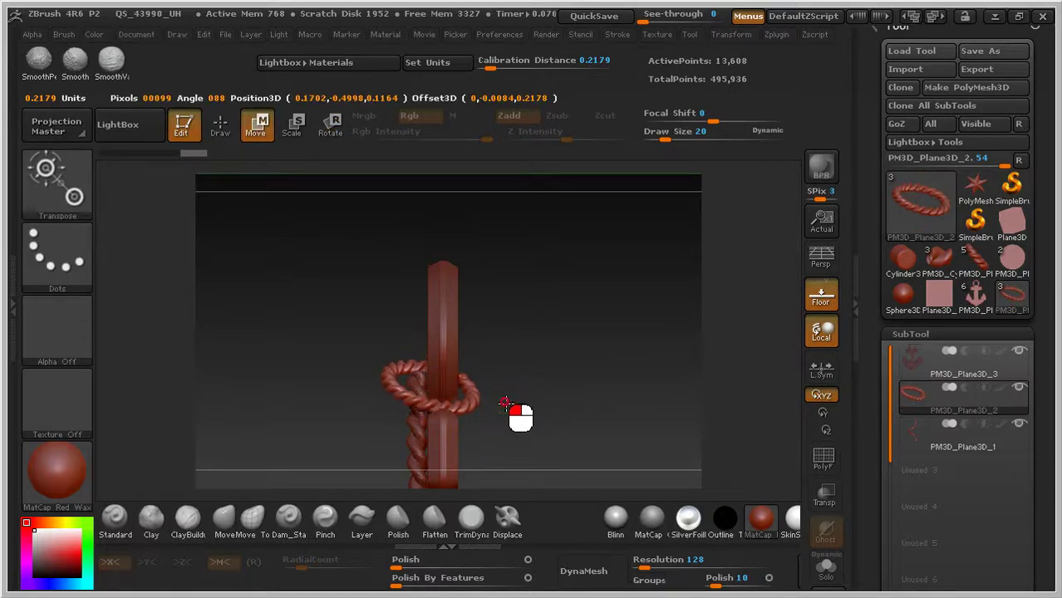
pyautogui.moveTo(548, 324)
pyautogui.mouseDown()
pyautogui.moveTo(606, 305)
pyautogui.moveTo(663, 318)
pyautogui.mouseUp()
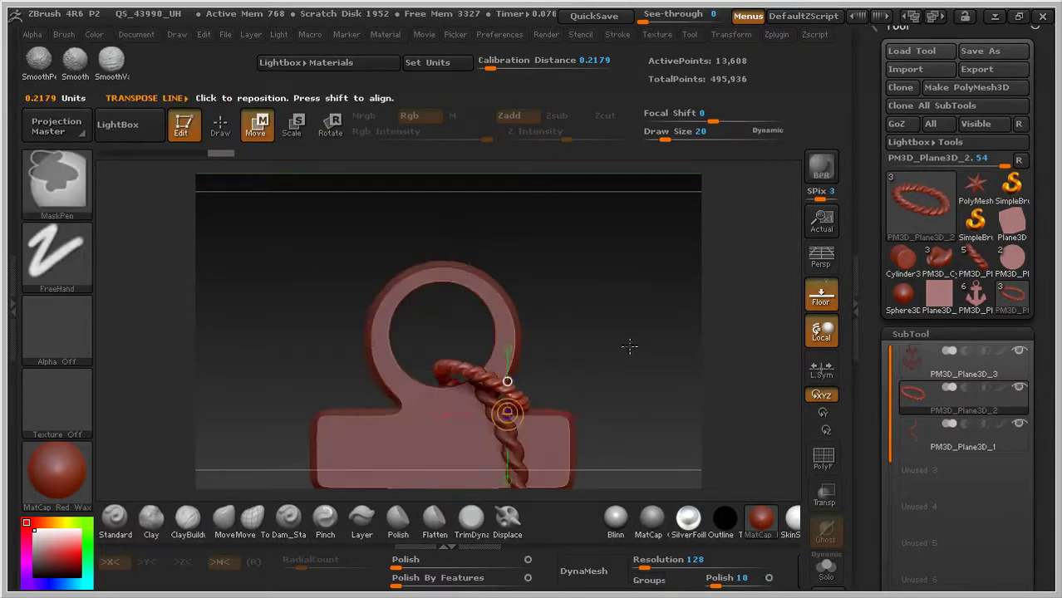
pyautogui.keyDown('ctrl'); pyautogui.moveTo(628, 346); pyautogui.dragTo(663, 397, button='right'); pyautogui.keyUp('ctrl')
pyautogui.moveTo(680, 413); pyautogui.dragTo(540, 341)
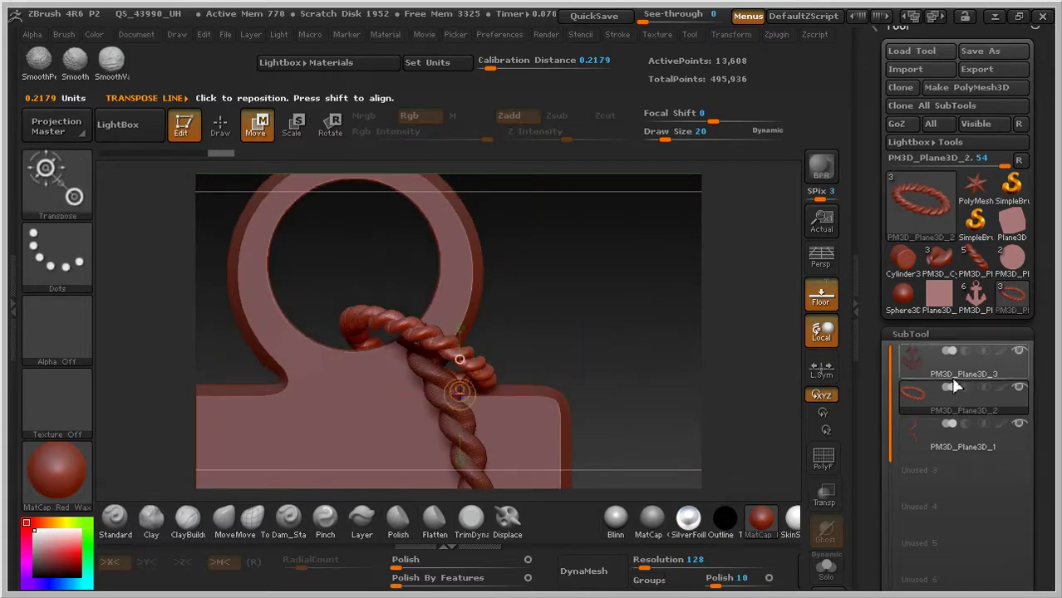
pyautogui.moveTo(645, 366); pyautogui.dragTo(641, 391)
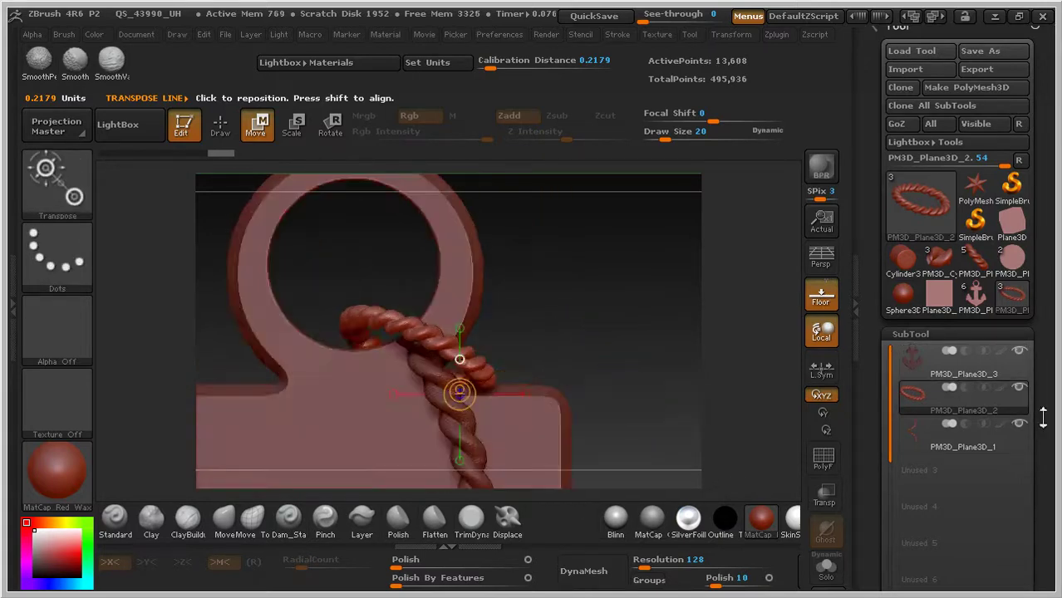
# - Shrink the wire ring with the Size deformation
pyautogui.moveTo(1045, 390); pyautogui.dragTo(1052, 502)
pyautogui.moveTo(1051, 461); pyautogui.dragTo(1038, 170)
pyautogui.moveTo(1040, 314); pyautogui.dragTo(1038, 164)
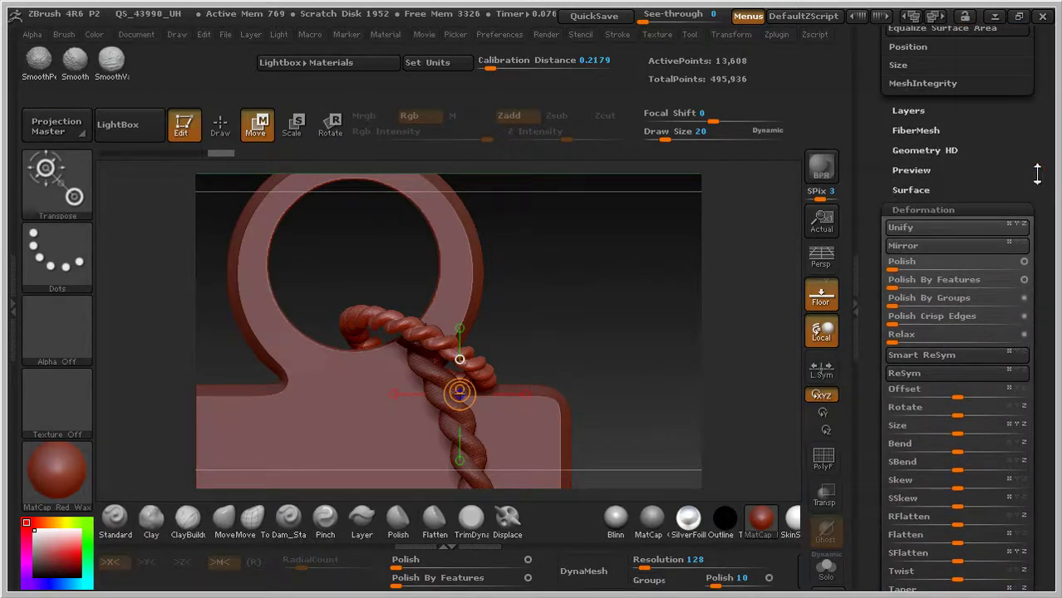
pyautogui.moveTo(955, 430)
pyautogui.mouseDown()
pyautogui.moveTo(943, 430)
pyautogui.moveTo(952, 439)
pyautogui.moveTo(939, 430)
pyautogui.mouseUp()
# - Reposition the shrunken wire ring around the head's rim, just above the end of the long wire
pyautogui.moveTo(435, 373); pyautogui.dragTo(517, 230)
pyautogui.moveTo(476, 302); pyautogui.dragTo(484, 270)
pyautogui.moveTo(591, 314); pyautogui.dragTo(606, 352)
pyautogui.moveTo(447, 332); pyautogui.dragTo(626, 334)
pyautogui.moveTo(496, 277); pyautogui.dragTo(503, 449)
pyautogui.moveTo(442, 320)
pyautogui.mouseDown()
pyautogui.moveTo(626, 337)
pyautogui.moveTo(615, 336)
pyautogui.mouseUp()
pyautogui.moveTo(536, 328); pyautogui.dragTo(565, 344)
pyautogui.moveTo(608, 421); pyautogui.dragTo(703, 352)
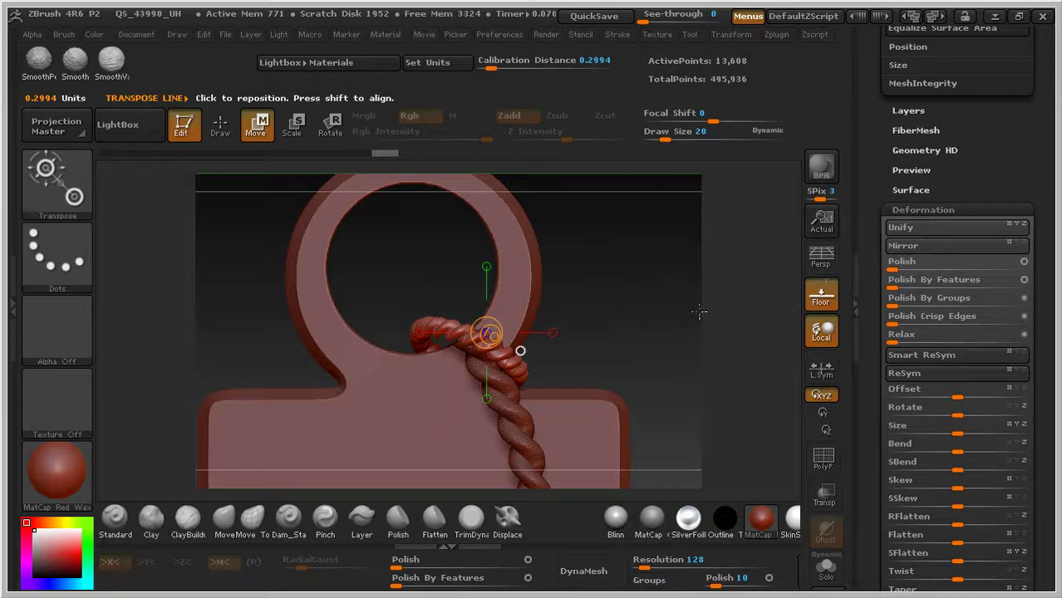
# - Duplicate the wire ring, rotate the copy to the opposite tilt and lower it so it crosses the first ring
pyautogui.hotkey('ctrl', 'shift')
pyautogui.click(329, 127)
pyautogui.moveTo(427, 323)
pyautogui.mouseDown()
pyautogui.moveTo(674, 325)
pyautogui.moveTo(670, 344)
pyautogui.moveTo(676, 198)
pyautogui.mouseUp()
pyautogui.click(257, 127)
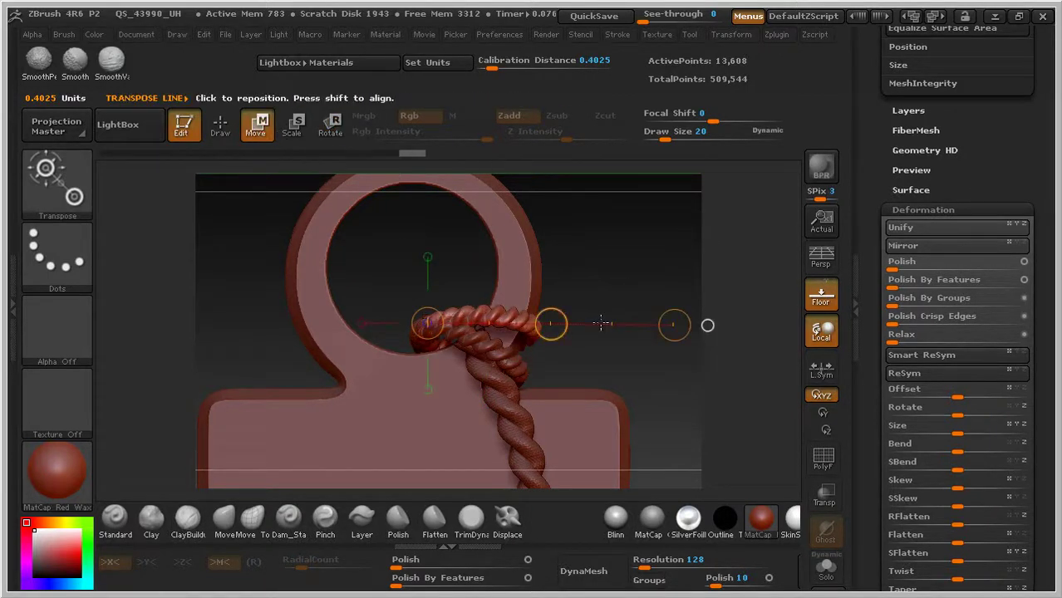
pyautogui.click(329, 127)
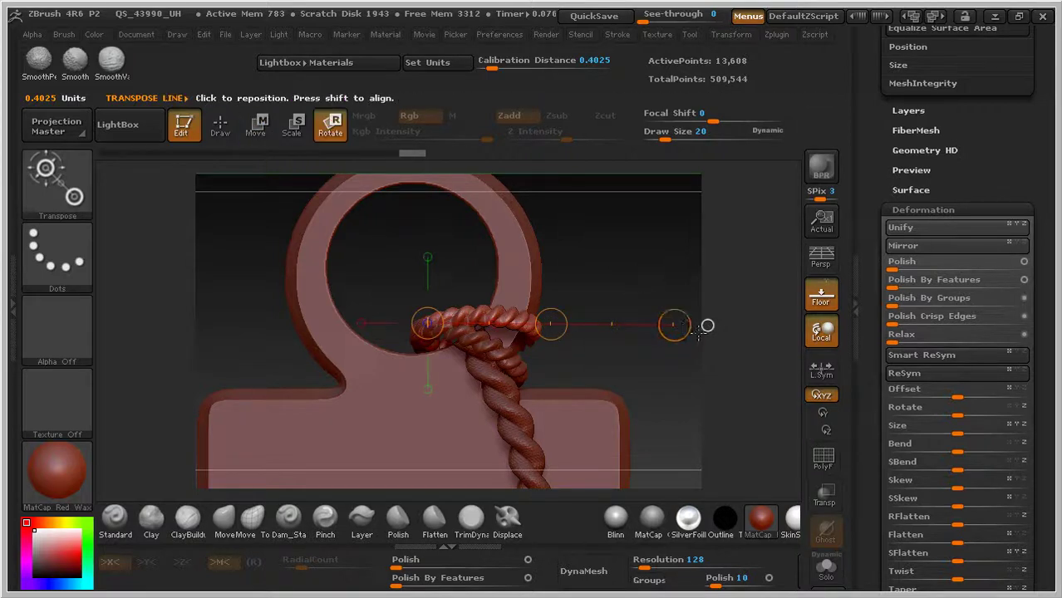
pyautogui.moveTo(674, 325); pyautogui.dragTo(678, 303)
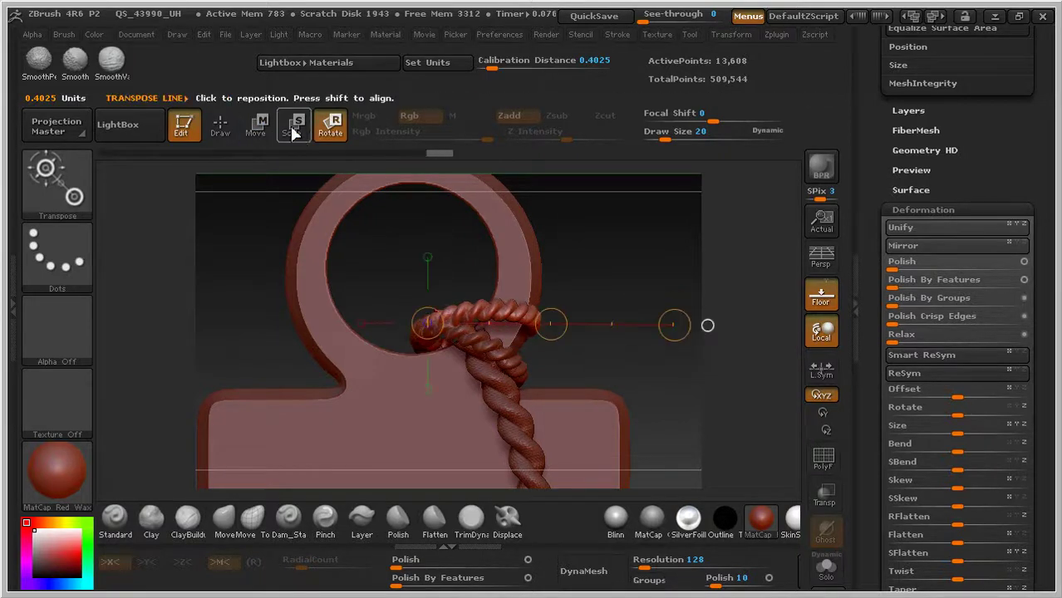
pyautogui.click(256, 127)
pyautogui.moveTo(552, 325); pyautogui.dragTo(551, 347)
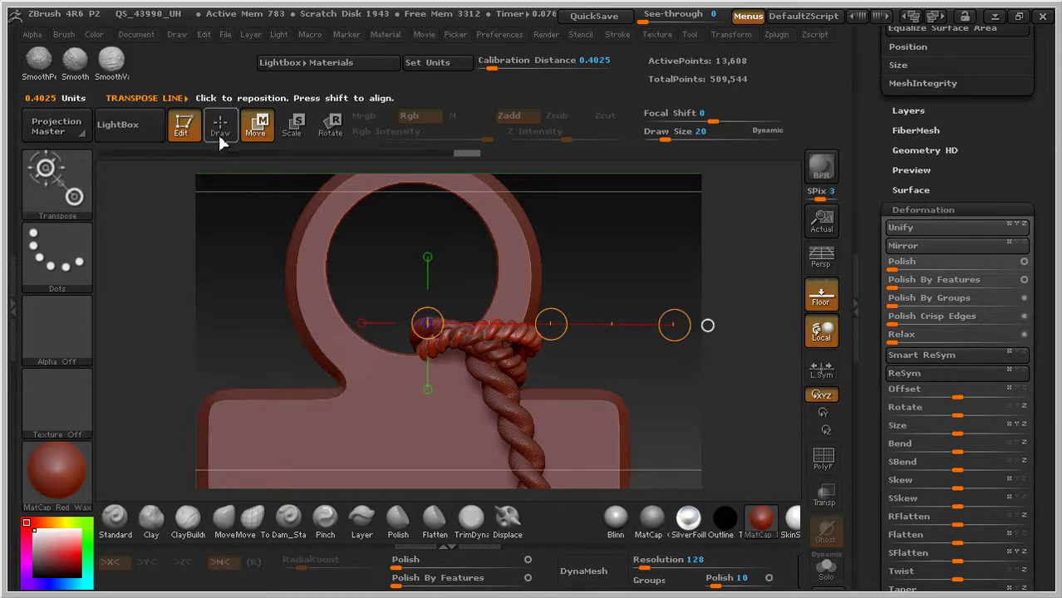
# - Select the original wire ring and nudge it slightly at the crossing with Transpose Move
pyautogui.click(518, 367)
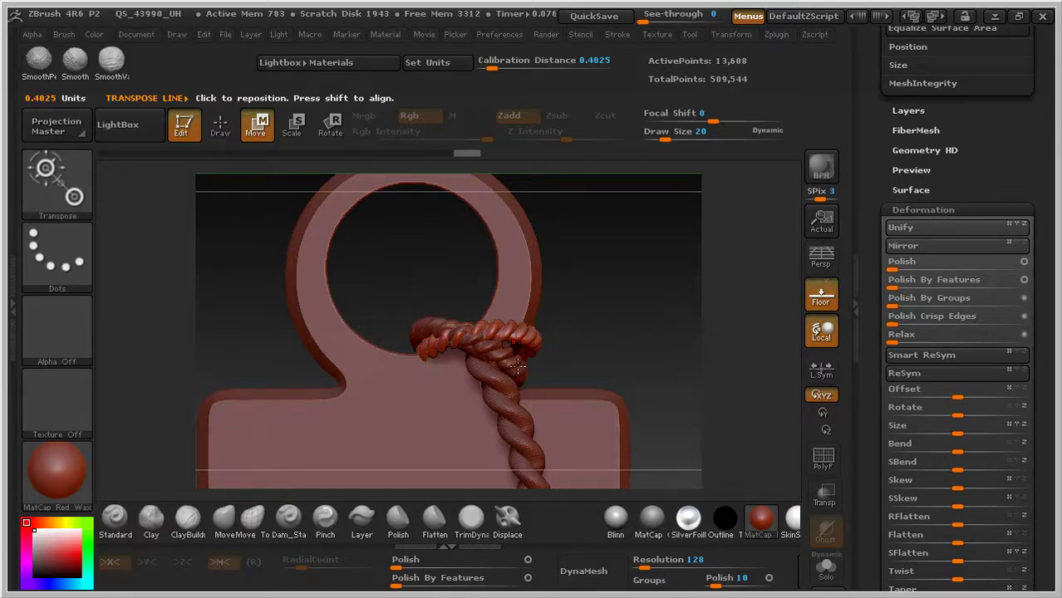
pyautogui.moveTo(576, 247)
pyautogui.keyDown('ctrl'); pyautogui.mouseDown(button='right')
pyautogui.moveTo(623, 314)
pyautogui.moveTo(550, 367)
pyautogui.mouseUp(button='right'); pyautogui.keyUp('ctrl')
pyautogui.moveTo(507, 385); pyautogui.dragTo(528, 237)
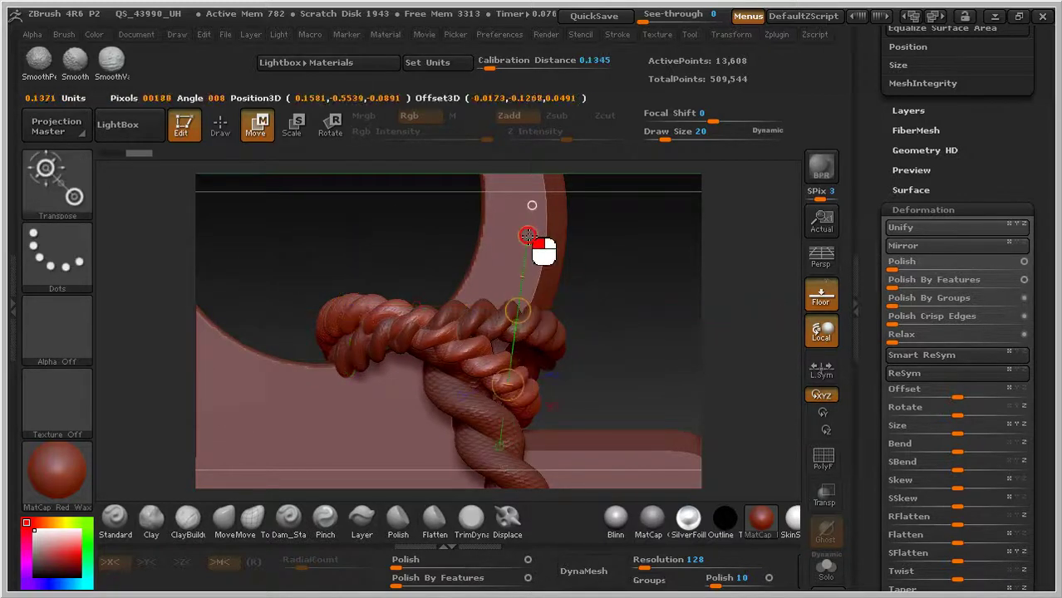
pyautogui.moveTo(516, 321); pyautogui.dragTo(525, 308)
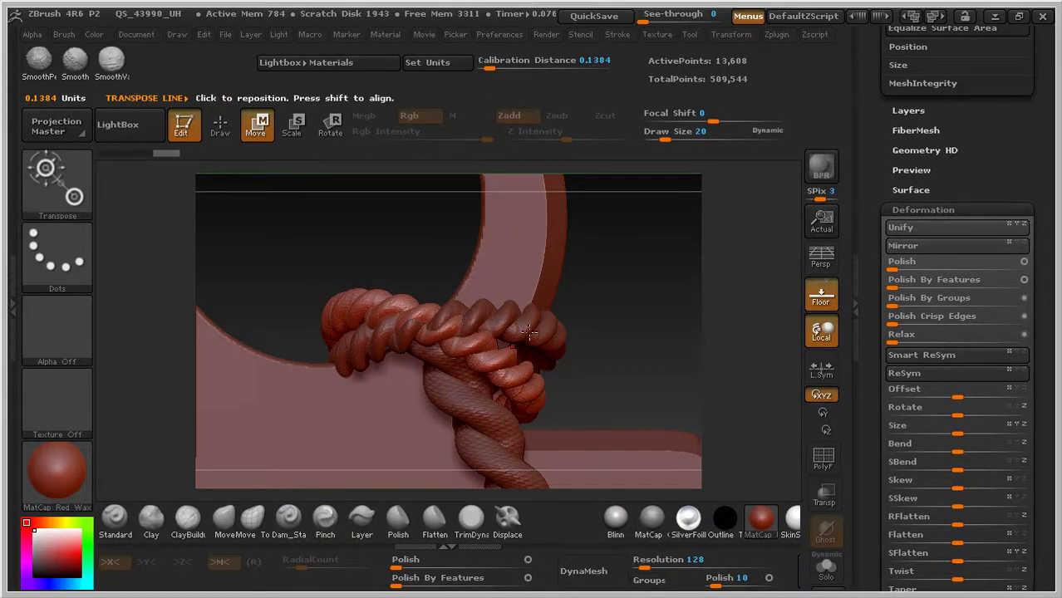
# - Select the duplicated wire ring and adjust its position around the head's rim with Transpose Move
pyautogui.keyDown('alt'); pyautogui.click(531, 332); pyautogui.keyUp('alt')
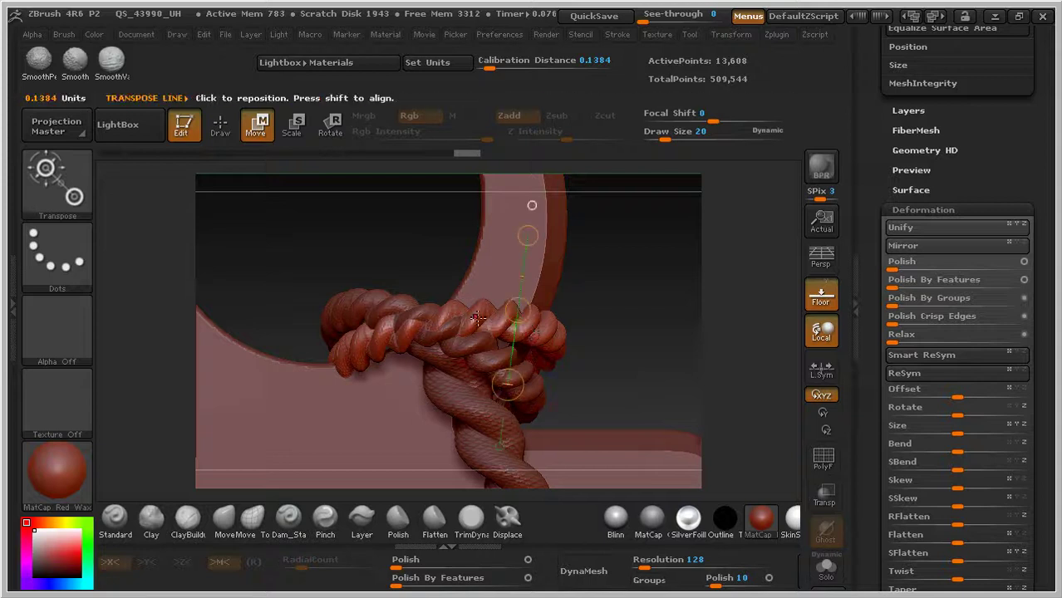
pyautogui.moveTo(515, 313); pyautogui.dragTo(495, 264)
pyautogui.moveTo(596, 278); pyautogui.dragTo(499, 324)
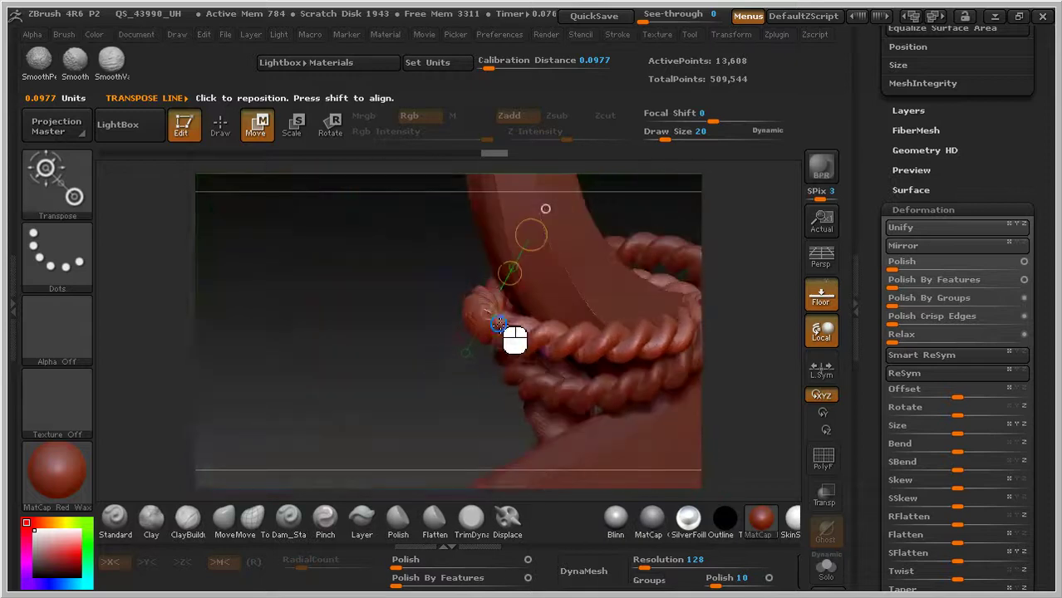
pyautogui.keyDown('alt'); pyautogui.moveTo(325, 277); pyautogui.dragTo(61, 340); pyautogui.keyUp('alt')
pyautogui.moveTo(494, 355); pyautogui.dragTo(400, 285)
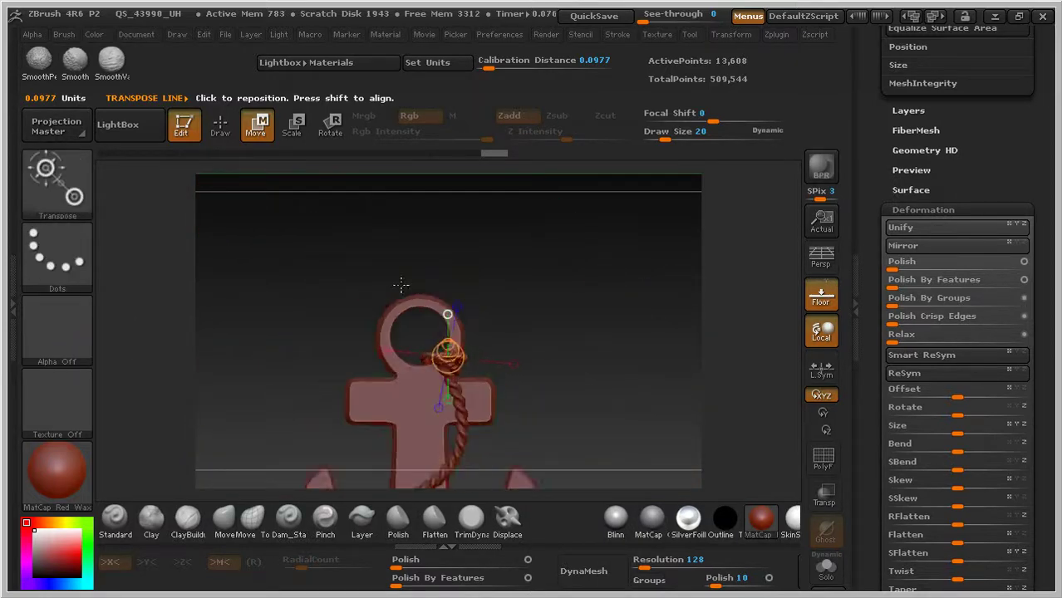
# - Select the long twisted-wire subtool and try to divide it with Split To Similar Parts, accepting the non-undoable operation
pyautogui.click(225, 135)
pyautogui.moveTo(568, 341)
pyautogui.mouseDown()
pyautogui.moveTo(656, 428)
pyautogui.moveTo(576, 364)
pyautogui.moveTo(652, 278)
pyautogui.moveTo(670, 217)
pyautogui.mouseUp()
pyautogui.moveTo(1014, 173)
pyautogui.mouseDown()
pyautogui.moveTo(1057, 325)
pyautogui.moveTo(1051, 448)
pyautogui.mouseUp()
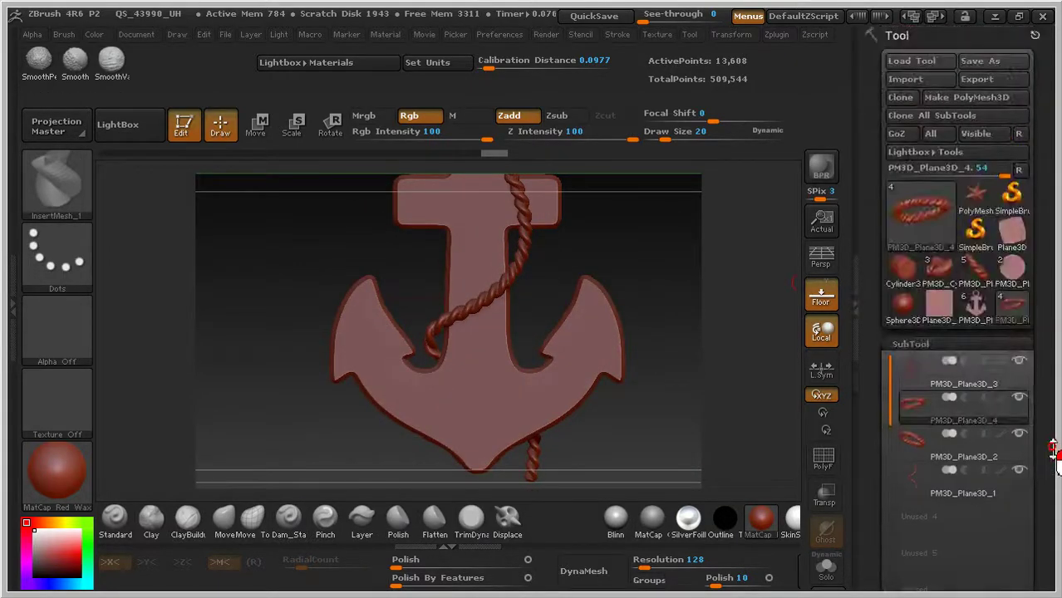
pyautogui.click(967, 488)
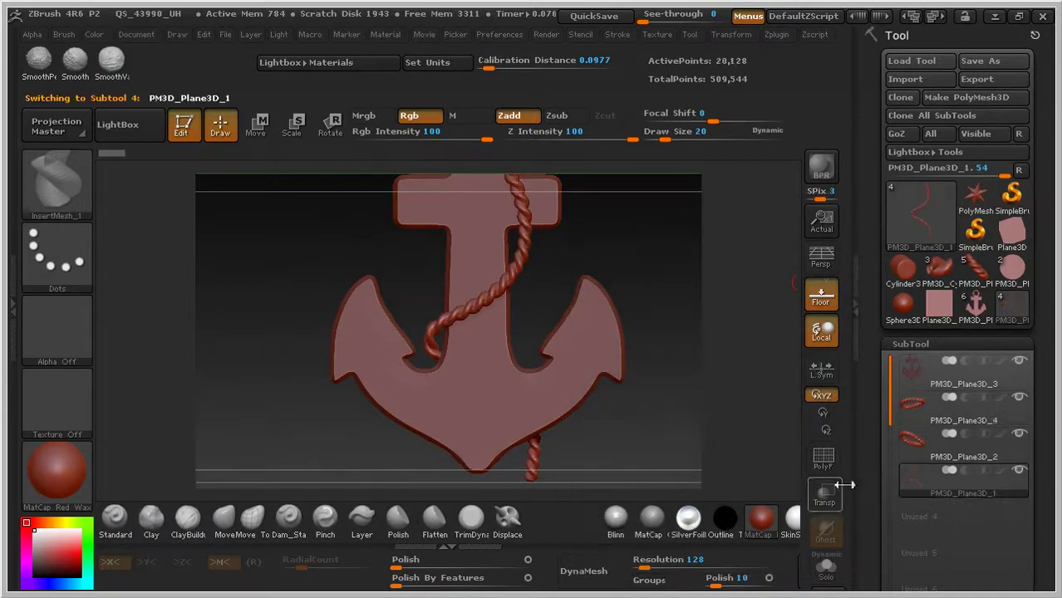
pyautogui.moveTo(1045, 513); pyautogui.dragTo(1053, 330)
pyautogui.click(1010, 278)
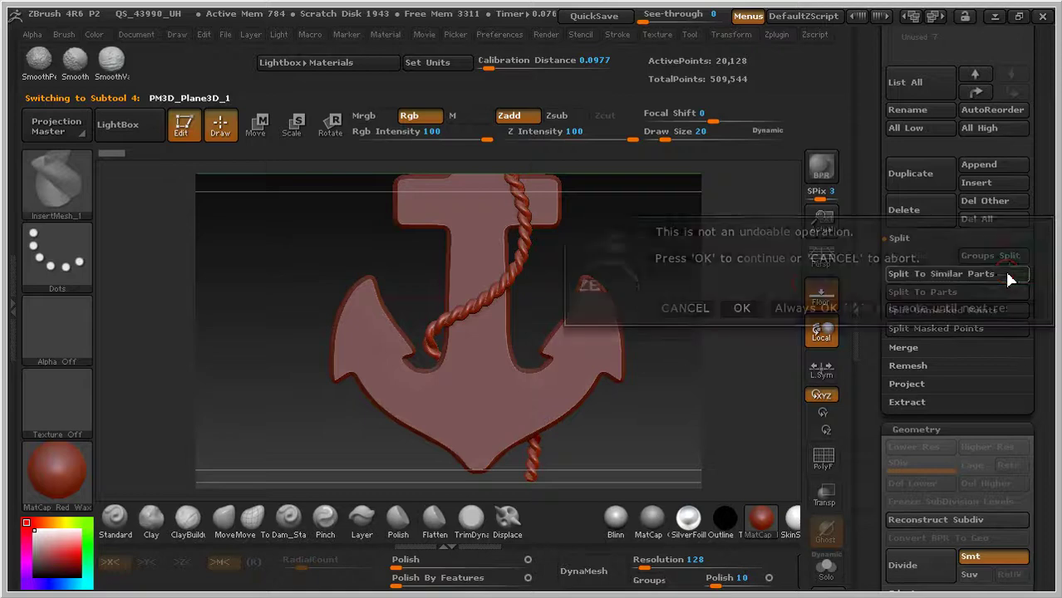
pyautogui.click(741, 307)
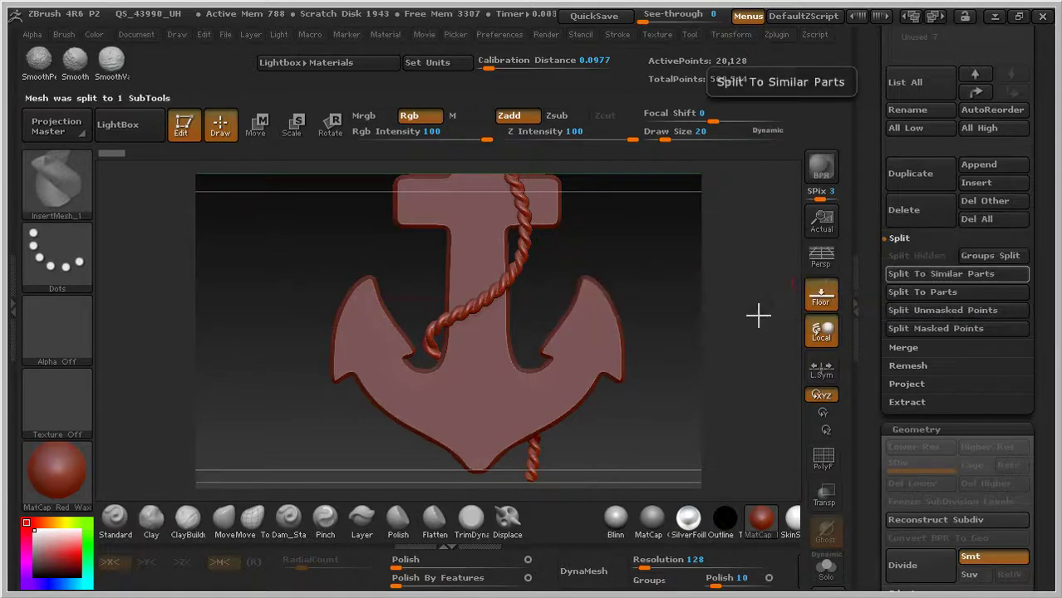
# - Hide the anchor subtool to examine the long wire's full path, and show the anchor again
pyautogui.moveTo(1045, 187); pyautogui.dragTo(1052, 348)
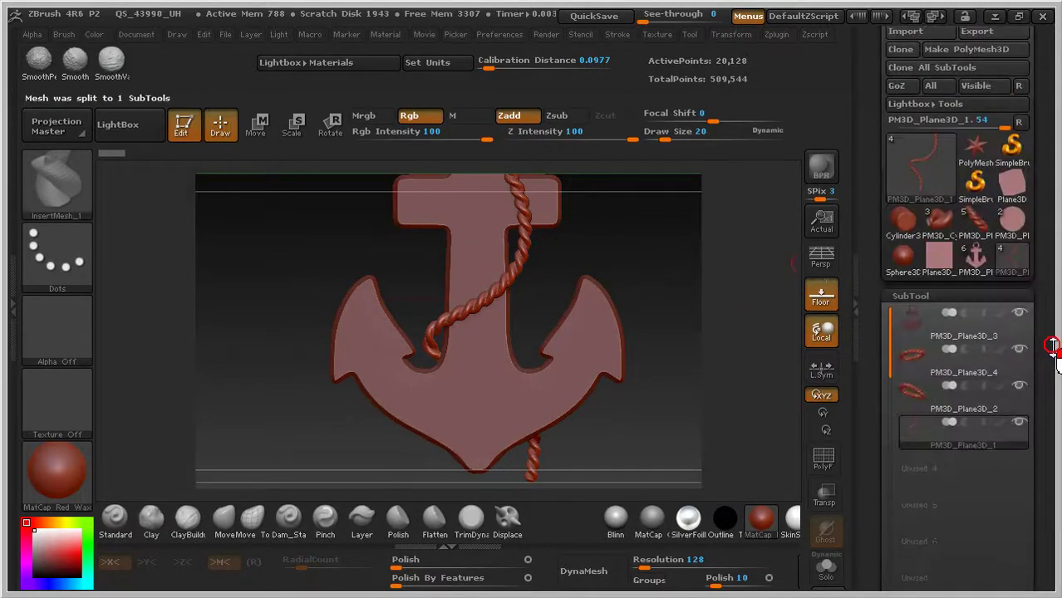
pyautogui.moveTo(694, 376); pyautogui.dragTo(683, 339)
pyautogui.click(1018, 312)
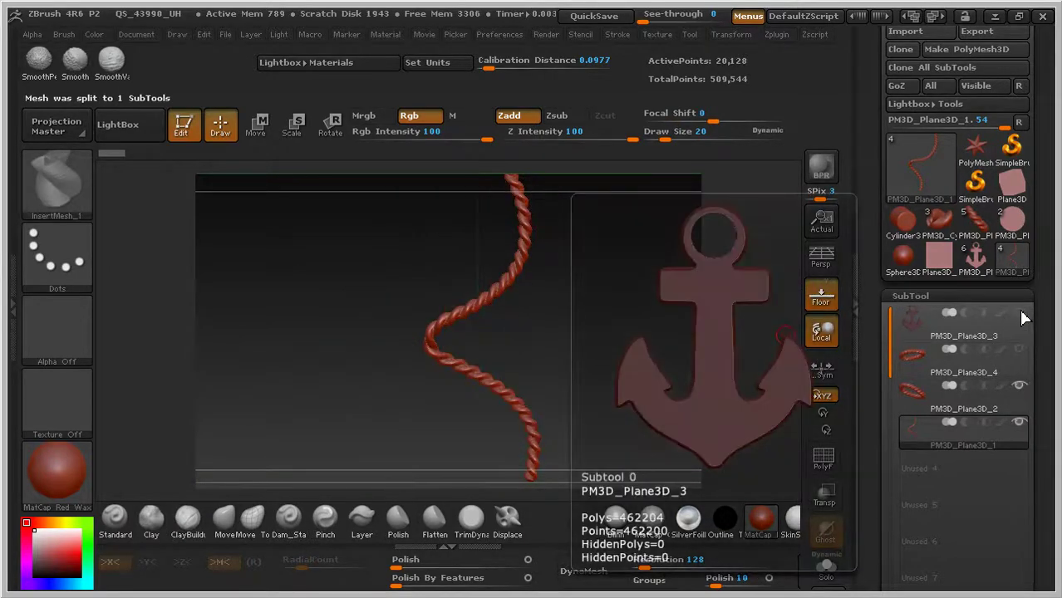
pyautogui.click(1019, 312)
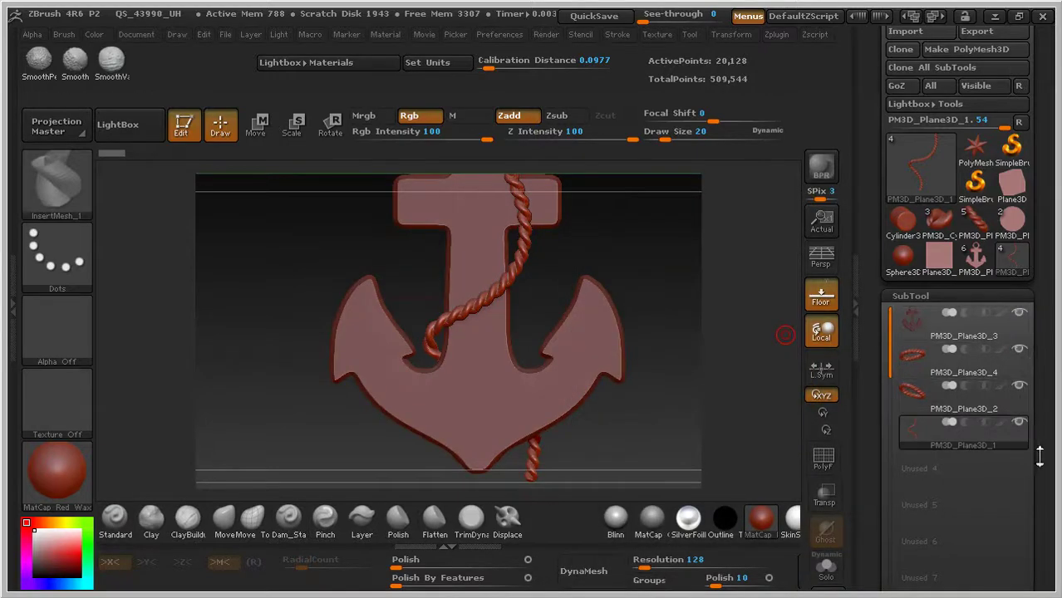
# - Try Split To Similar Parts again on the long twisted wire, accepting the non-undoable operation
pyautogui.moveTo(1042, 463); pyautogui.dragTo(1053, 309)
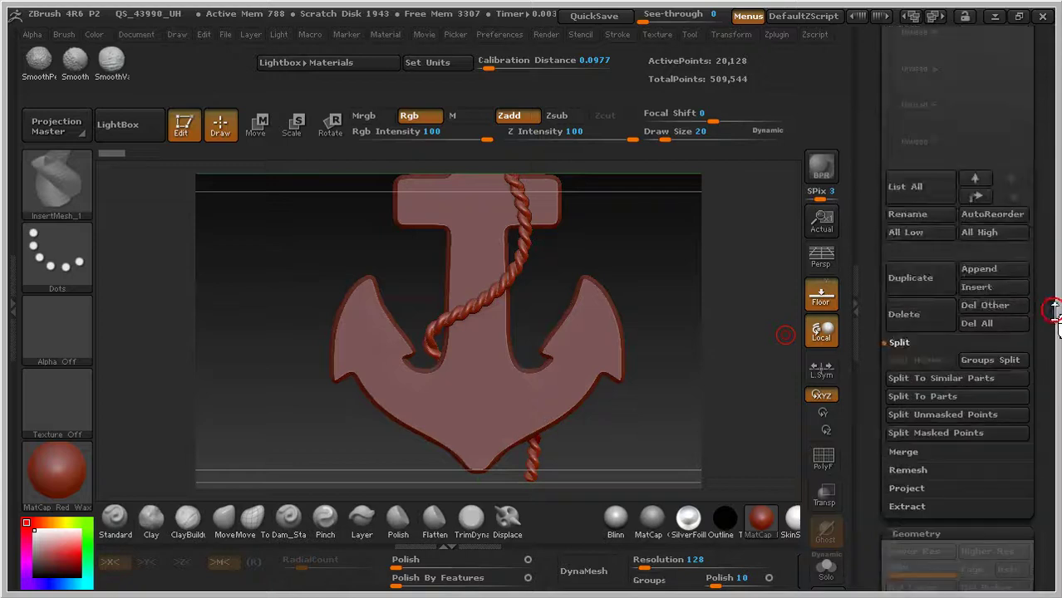
pyautogui.keyDown('ctrl'); pyautogui.moveTo(629, 296); pyautogui.dragTo(671, 362, button='right'); pyautogui.keyUp('ctrl')
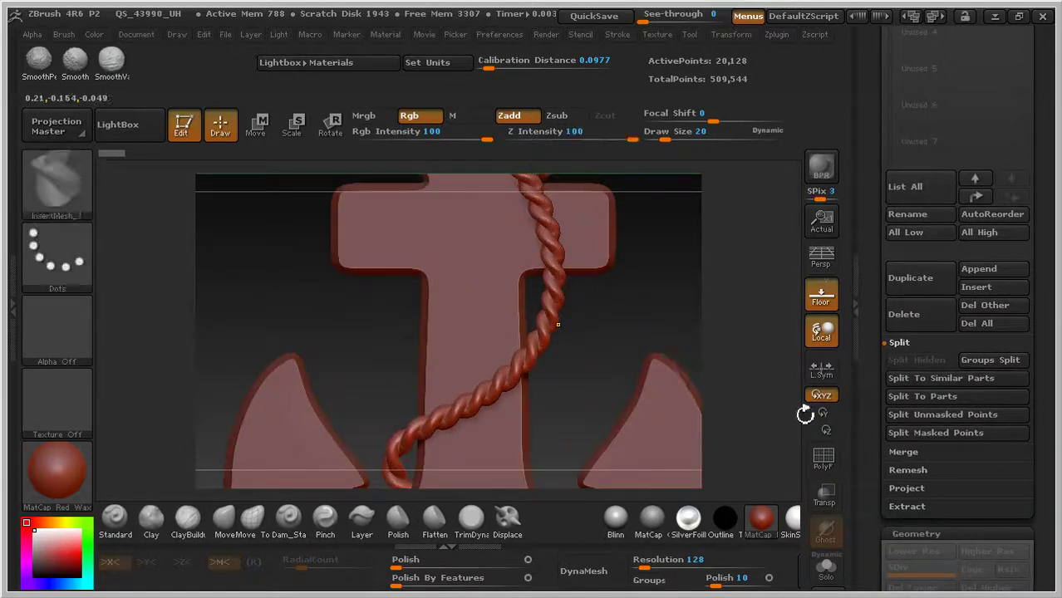
pyautogui.click(992, 378)
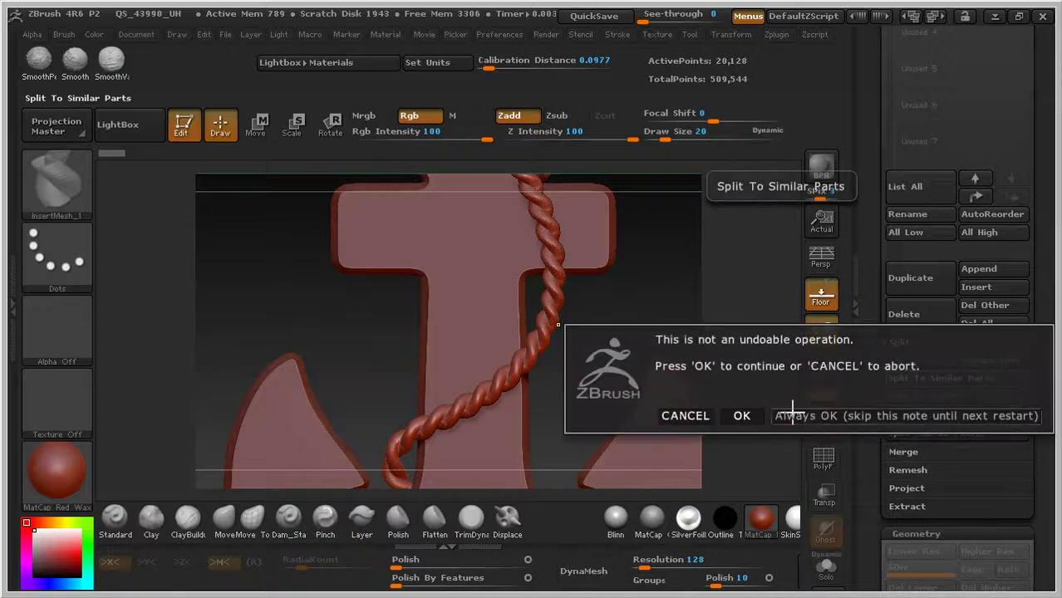
pyautogui.click(742, 416)
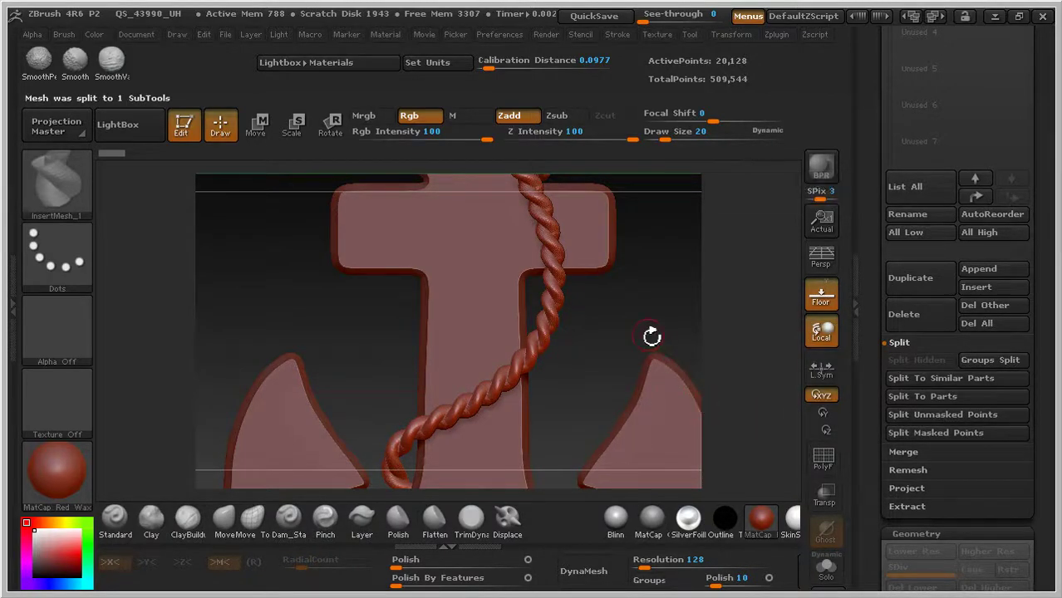
# - Cap the open ends of the long twisted wire with Close Holes and examine the wire's lower tip
pyautogui.press('f')
pyautogui.moveTo(572, 246); pyautogui.dragTo(733, 269, button='right')
pyautogui.keyDown('alt'); pyautogui.moveTo(654, 277); pyautogui.dragTo(713, 413, button='right'); pyautogui.keyUp('alt')
pyautogui.moveTo(712, 413); pyautogui.dragTo(636, 285)
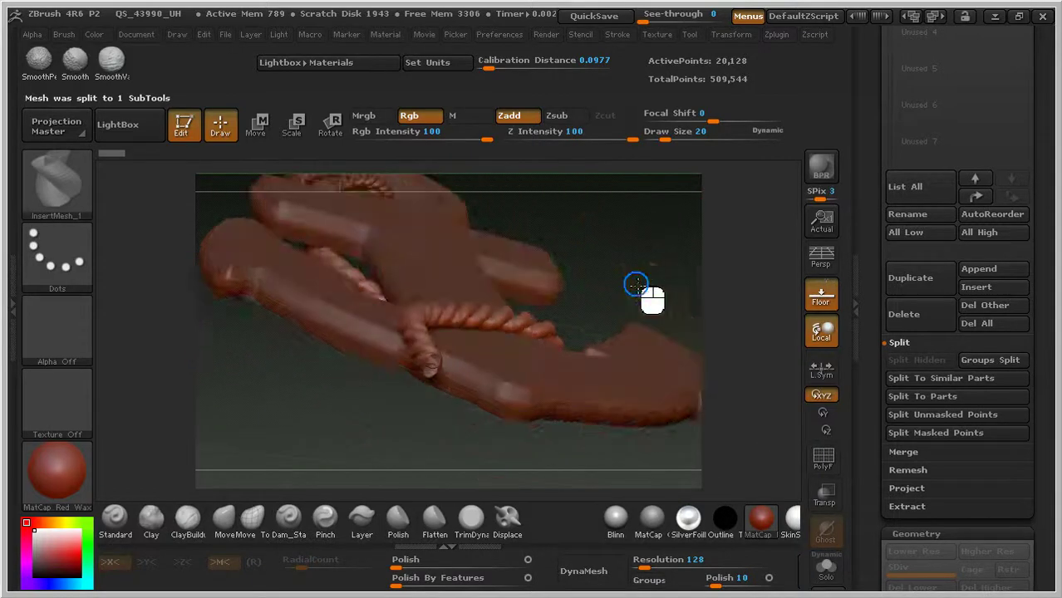
pyautogui.moveTo(1032, 453); pyautogui.dragTo(1056, 280)
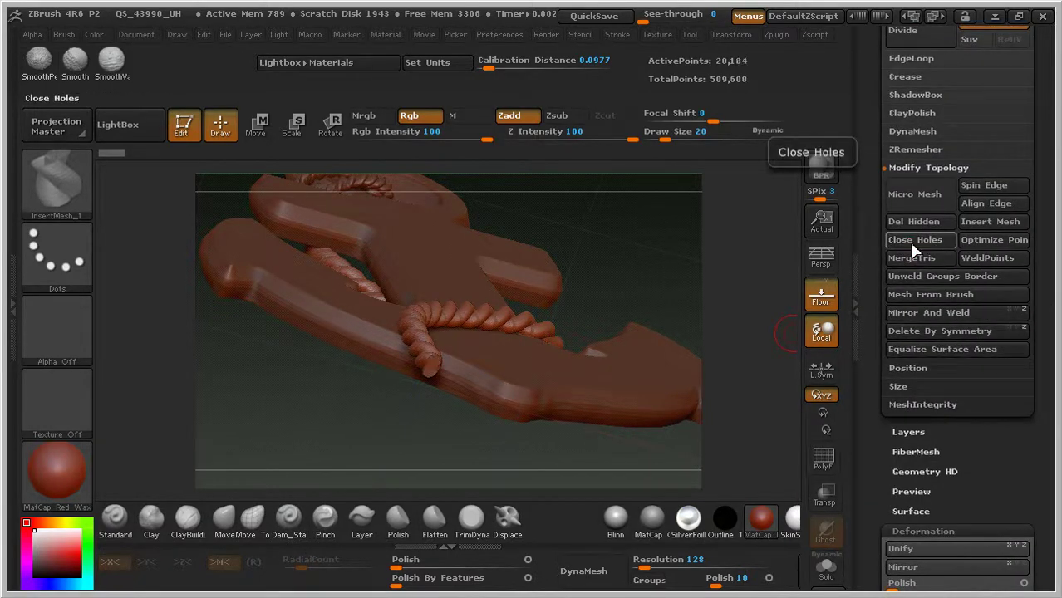
pyautogui.moveTo(649, 332)
pyautogui.mouseDown(button='right')
pyautogui.moveTo(592, 309)
pyautogui.moveTo(569, 281)
pyautogui.moveTo(571, 360)
pyautogui.mouseUp(button='right')
pyautogui.moveTo(571, 360)
pyautogui.mouseDown()
pyautogui.moveTo(651, 372)
pyautogui.moveTo(569, 363)
pyautogui.moveTo(562, 441)
pyautogui.moveTo(625, 471)
pyautogui.mouseUp()
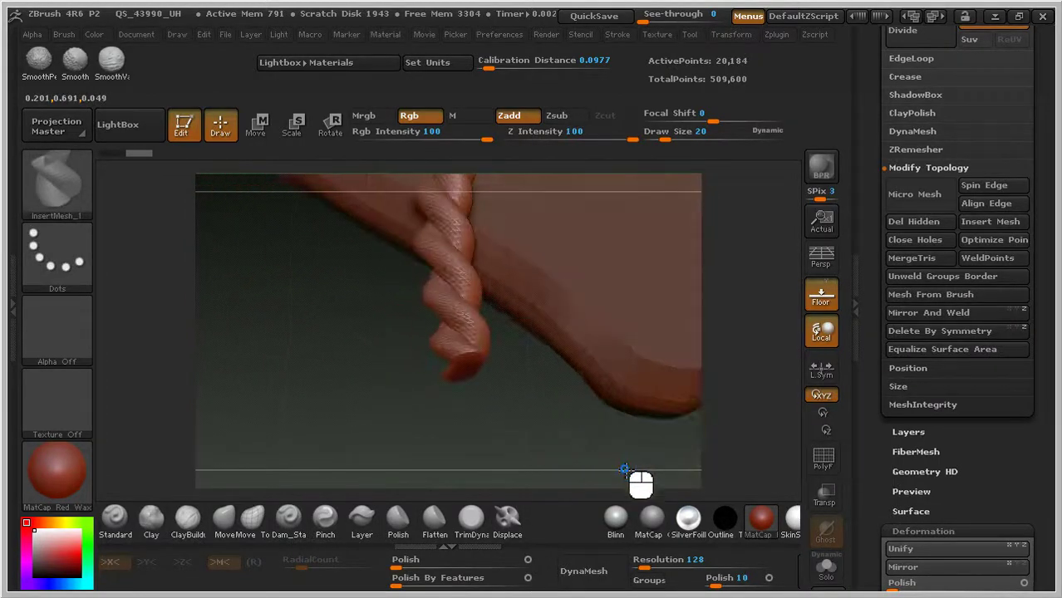
pyautogui.moveTo(597, 436); pyautogui.dragTo(533, 453)
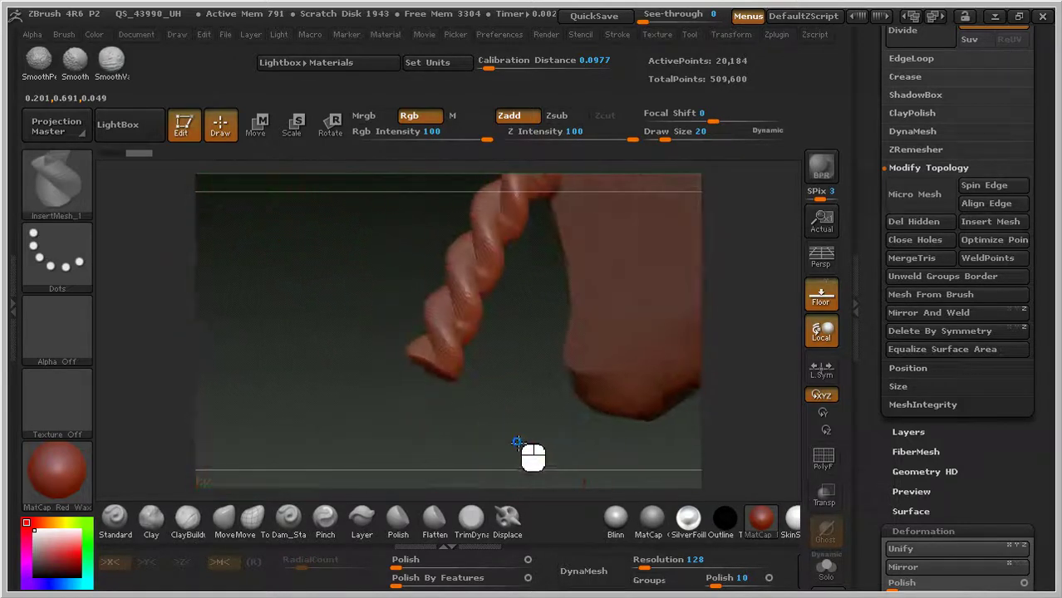
# - Divide the long wire by its polygroups with Groups Split, accepting the non-undoable operation, and check the wire's end
pyautogui.moveTo(1051, 204); pyautogui.dragTo(1058, 256)
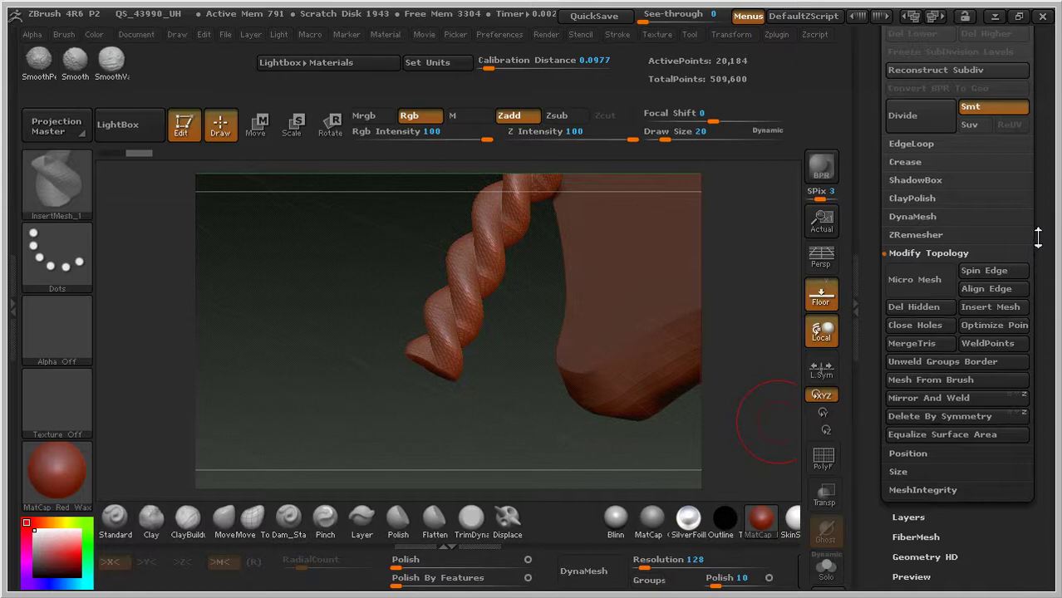
pyautogui.moveTo(1038, 239); pyautogui.dragTo(1029, 387)
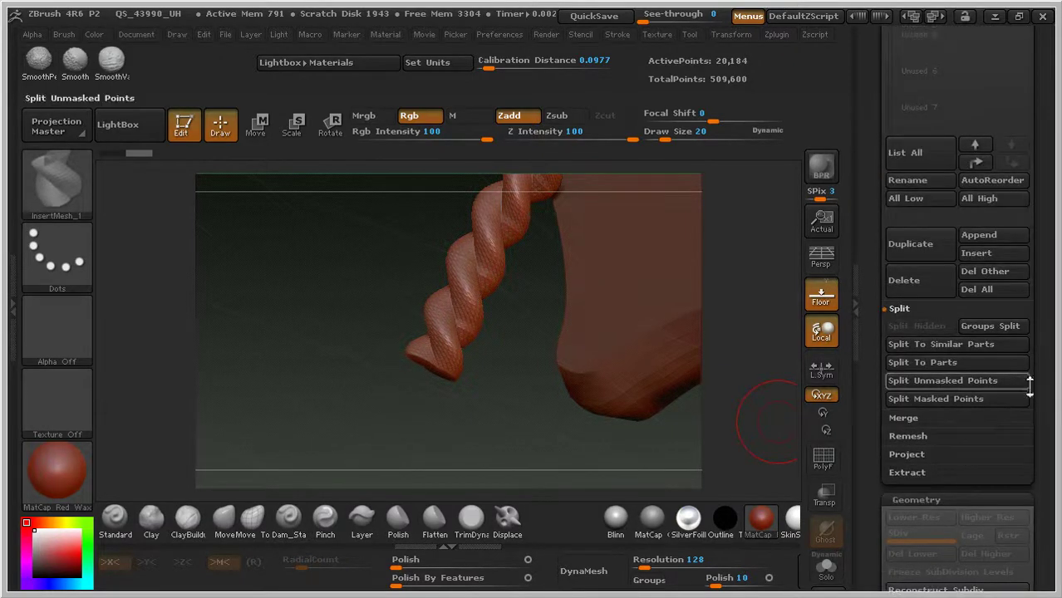
pyautogui.click(1000, 326)
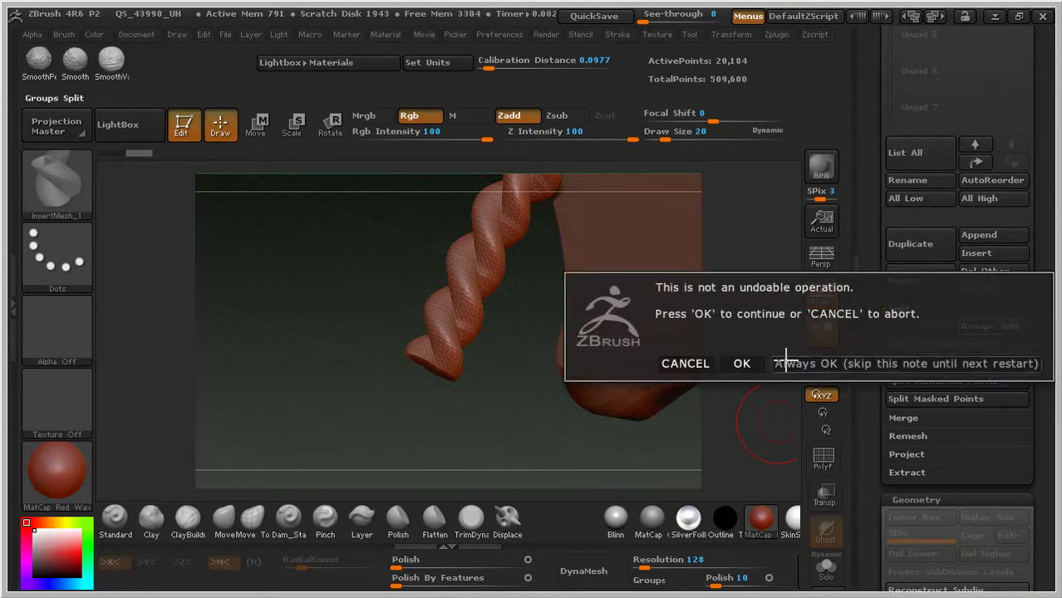
pyautogui.click(748, 363)
pyautogui.moveTo(1049, 332); pyautogui.dragTo(1043, 389)
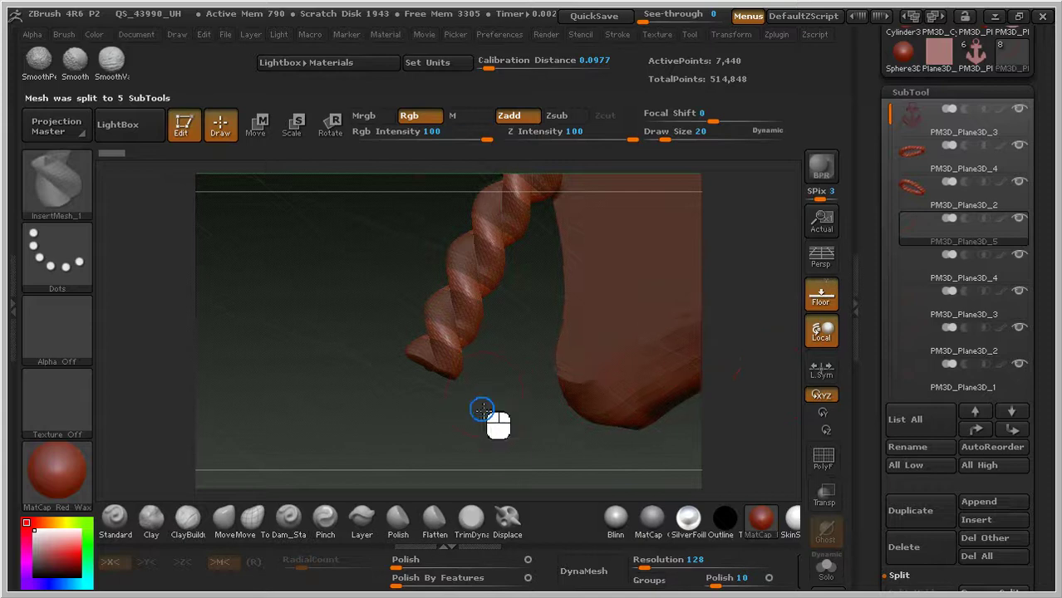
pyautogui.moveTo(478, 408); pyautogui.dragTo(644, 439)
pyautogui.moveTo(656, 402); pyautogui.dragTo(650, 366)
pyautogui.moveTo(603, 395); pyautogui.dragTo(617, 301)
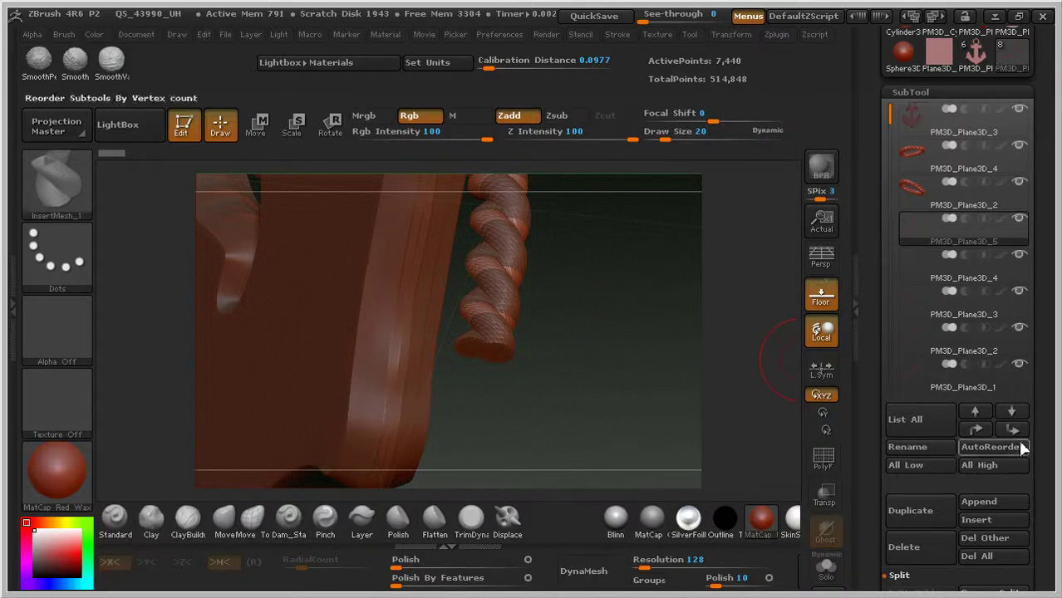
# - Enable Weld and merge the five wire pieces back into one subtool with repeated MergeDown operations
pyautogui.moveTo(1043, 532); pyautogui.dragTo(1049, 437)
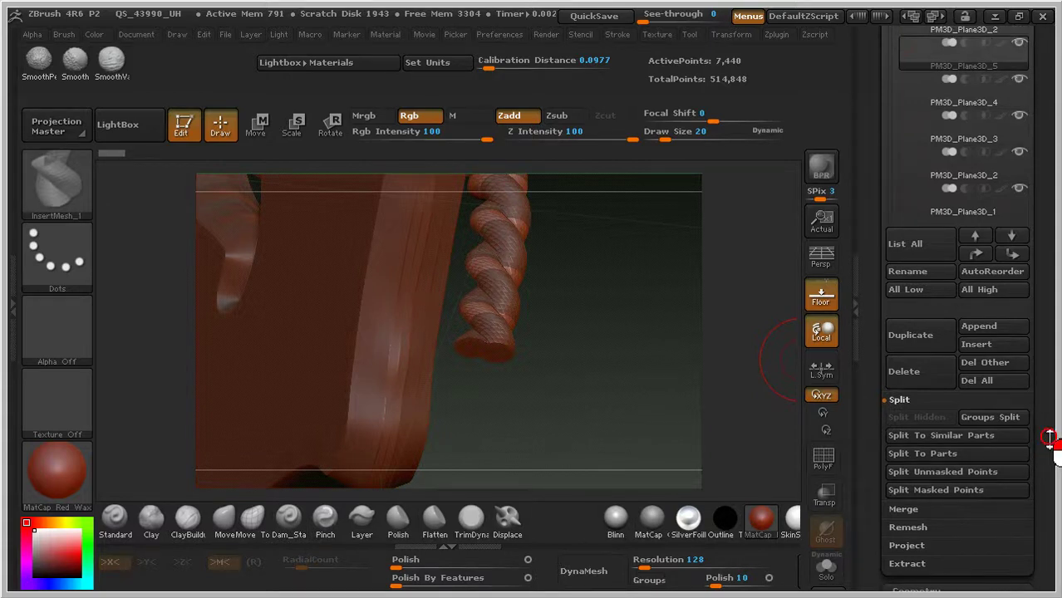
pyautogui.click(903, 509)
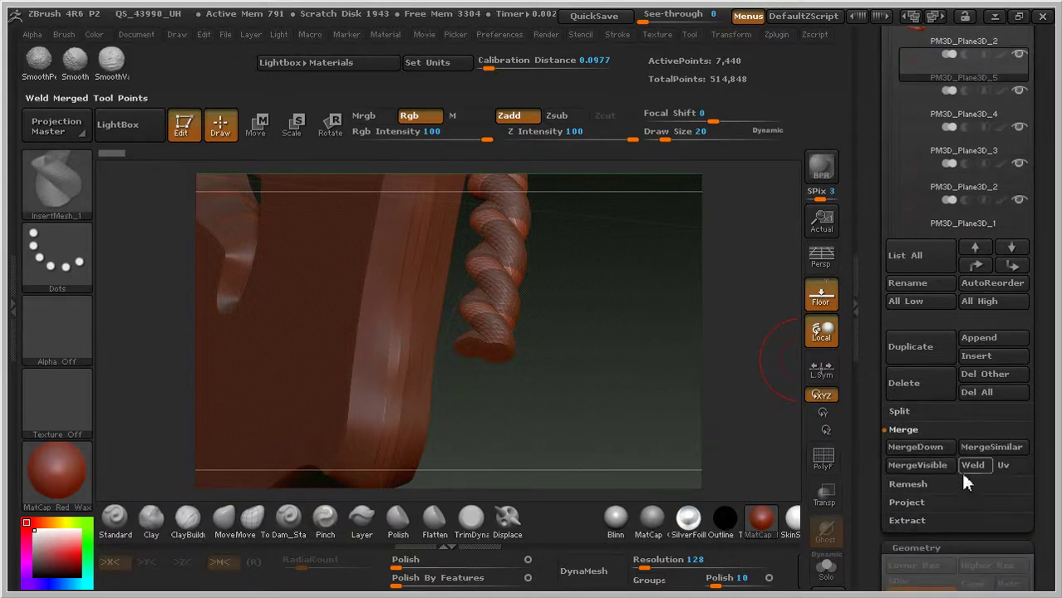
pyautogui.click(914, 447)
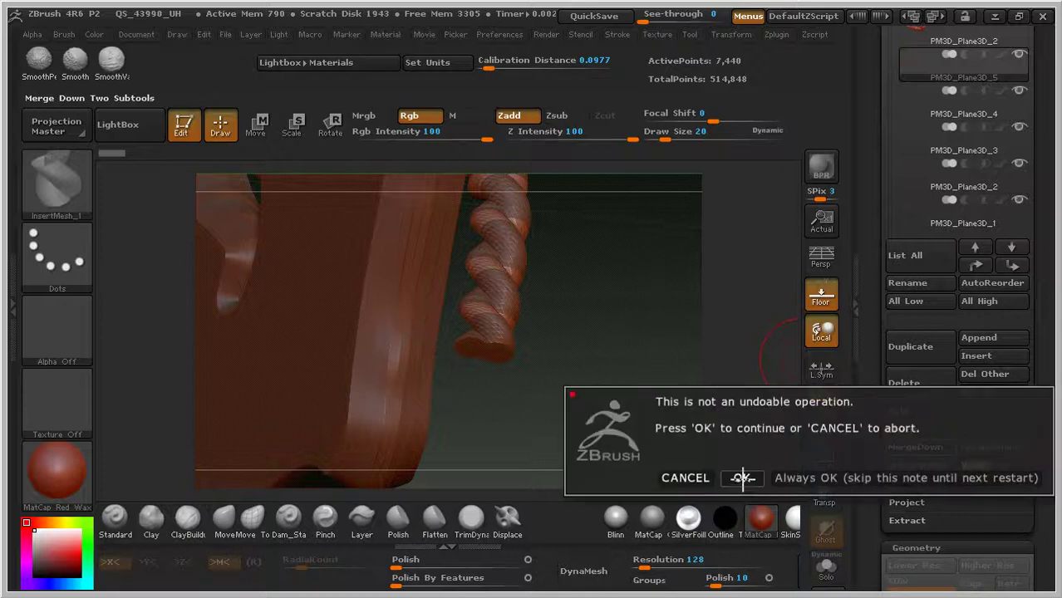
pyautogui.click(742, 478)
pyautogui.click(918, 444)
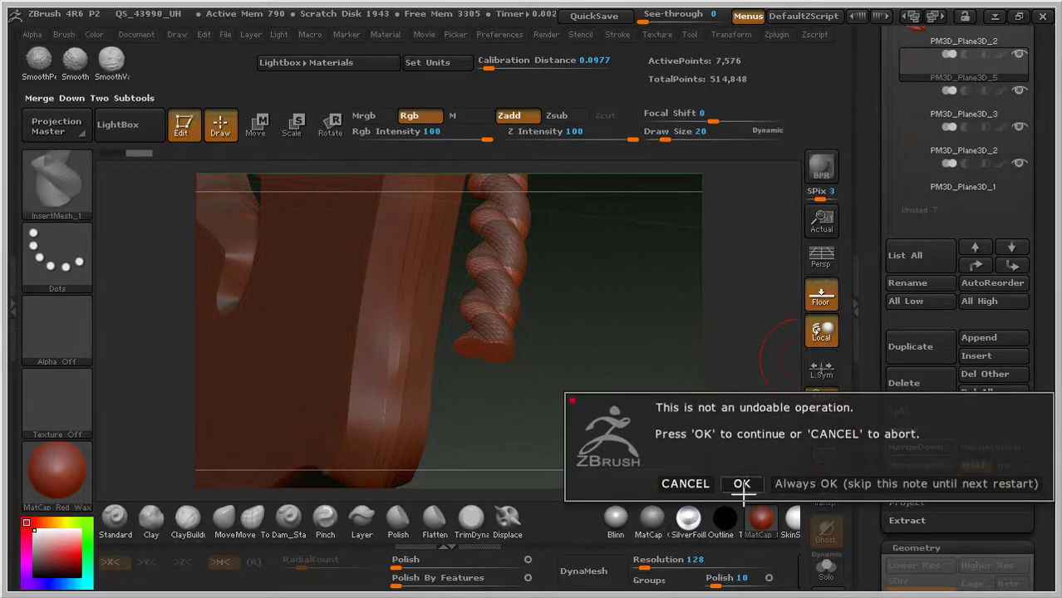
pyautogui.click(743, 483)
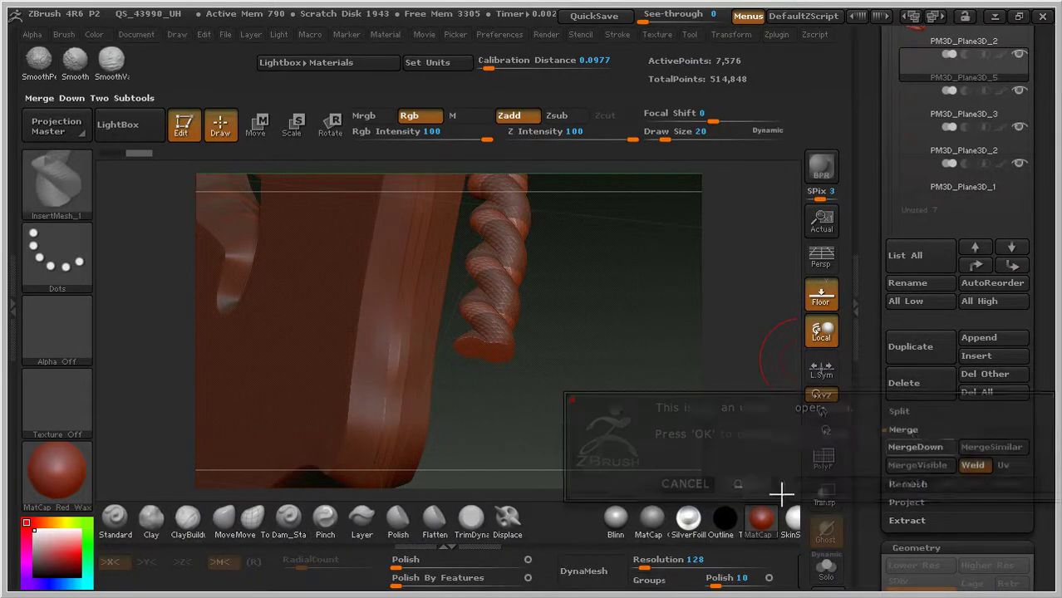
pyautogui.click(919, 448)
pyautogui.click(744, 485)
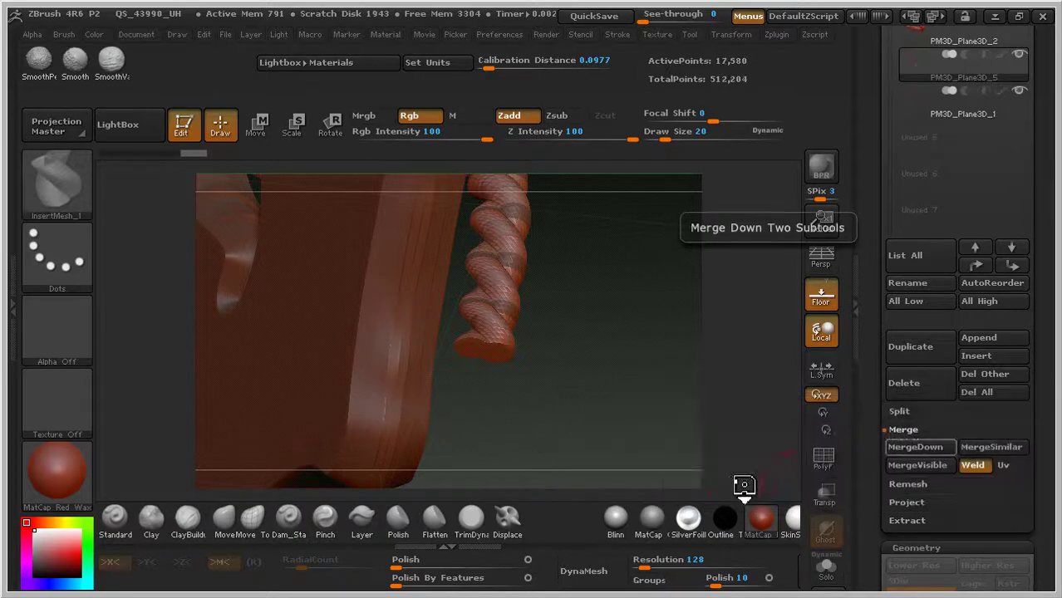
pyautogui.click(924, 447)
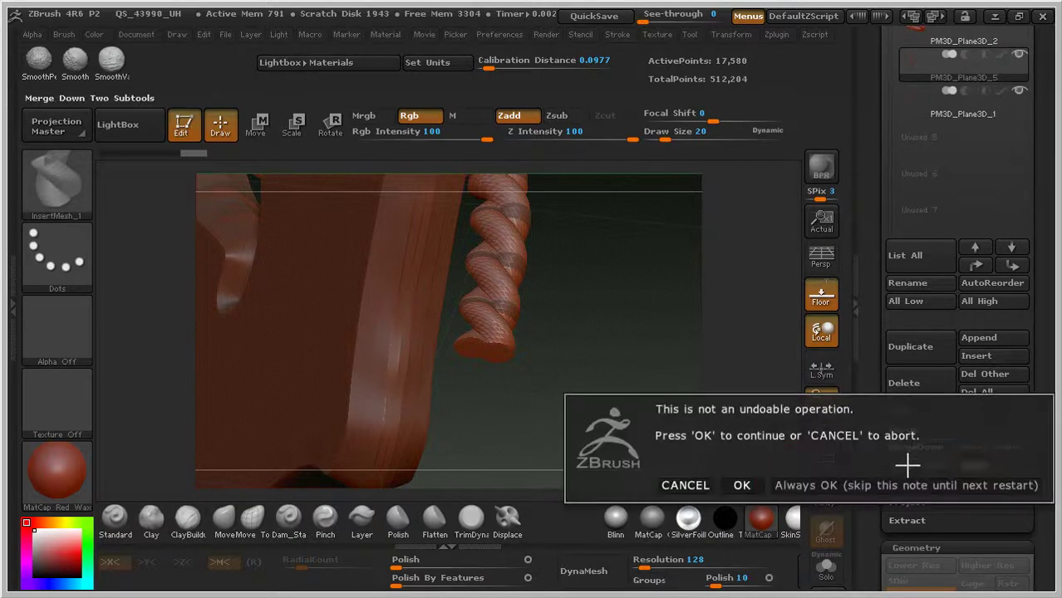
pyautogui.click(742, 485)
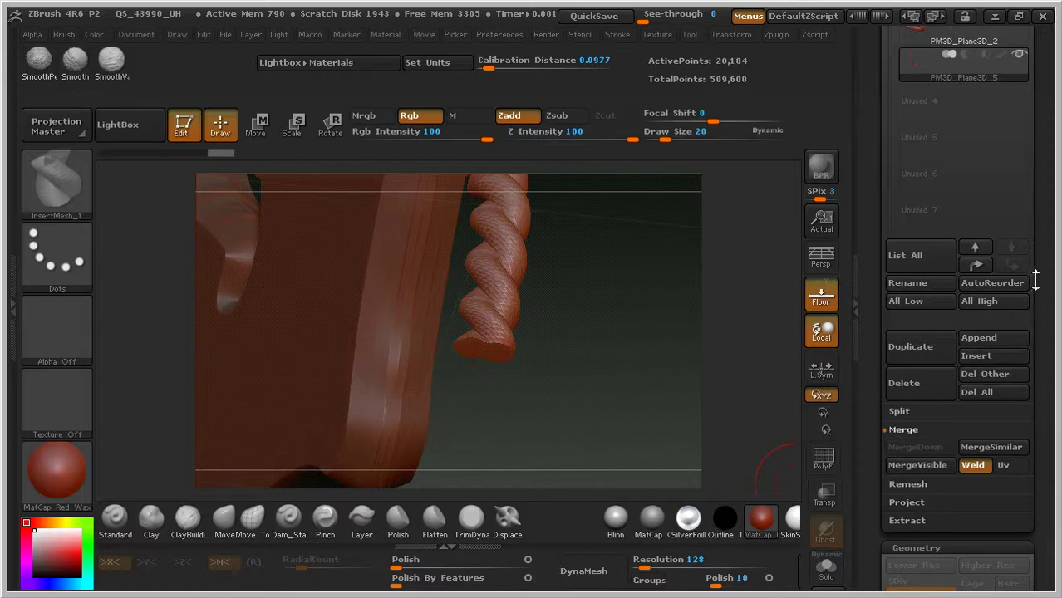
# - Separate the long wire's two strands into their own subtools with Split To Similar Parts, accepting the non-undoable operation
pyautogui.moveTo(1039, 280); pyautogui.dragTo(1044, 251)
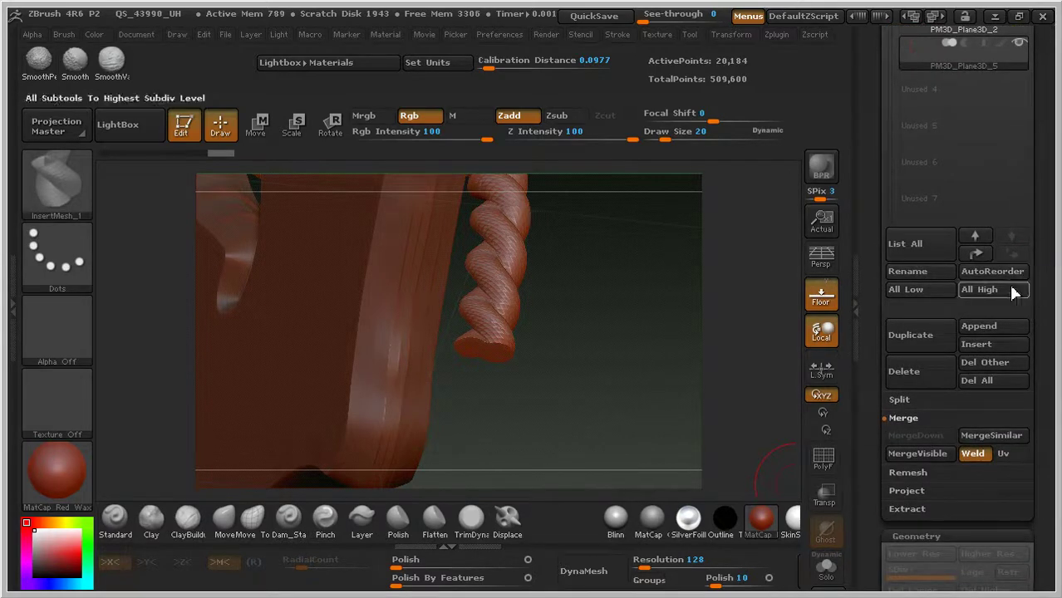
pyautogui.click(895, 400)
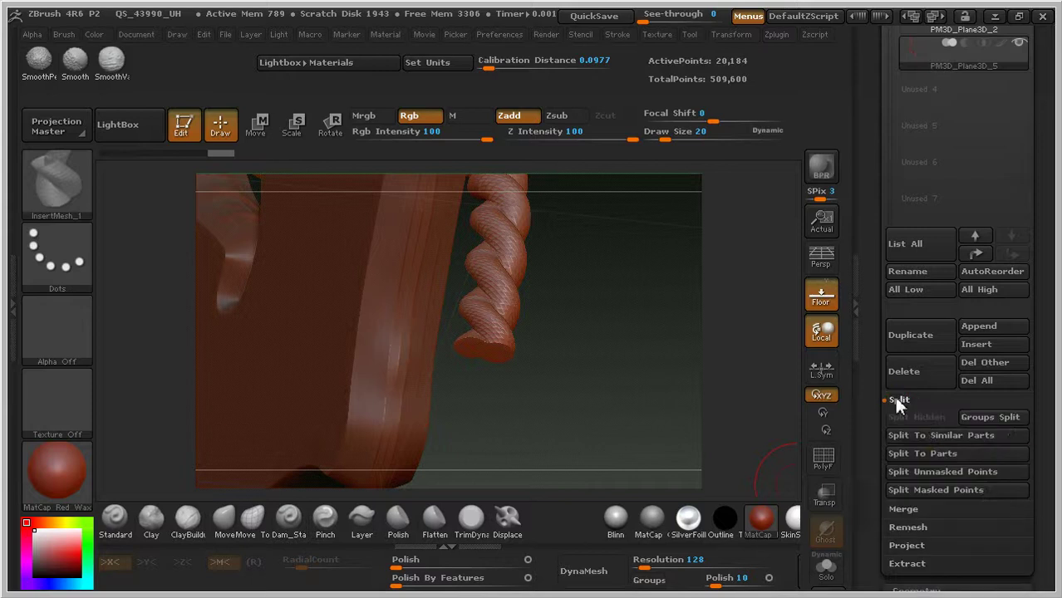
pyautogui.click(987, 440)
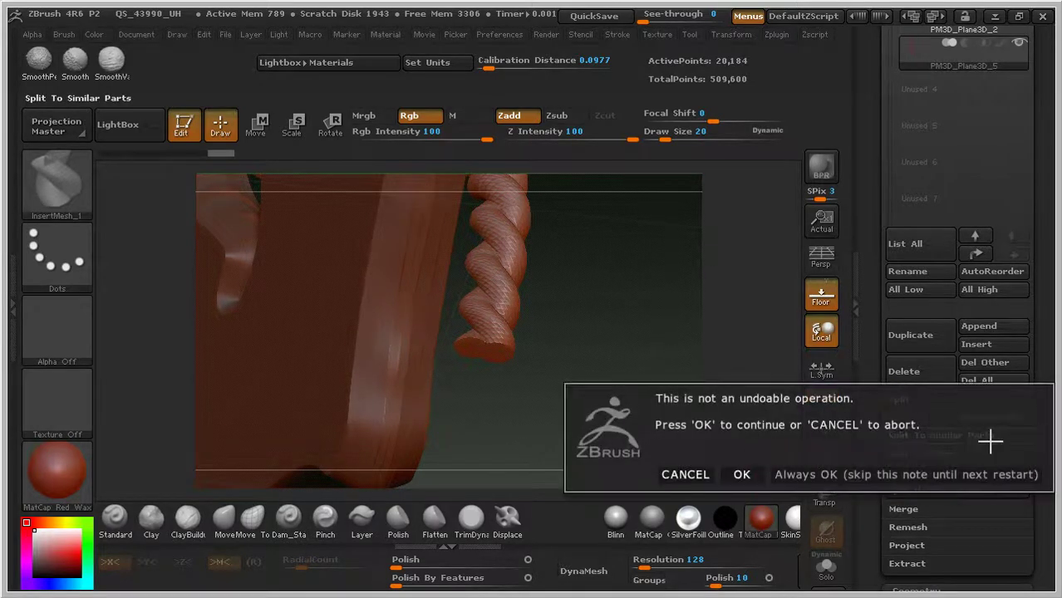
pyautogui.click(749, 473)
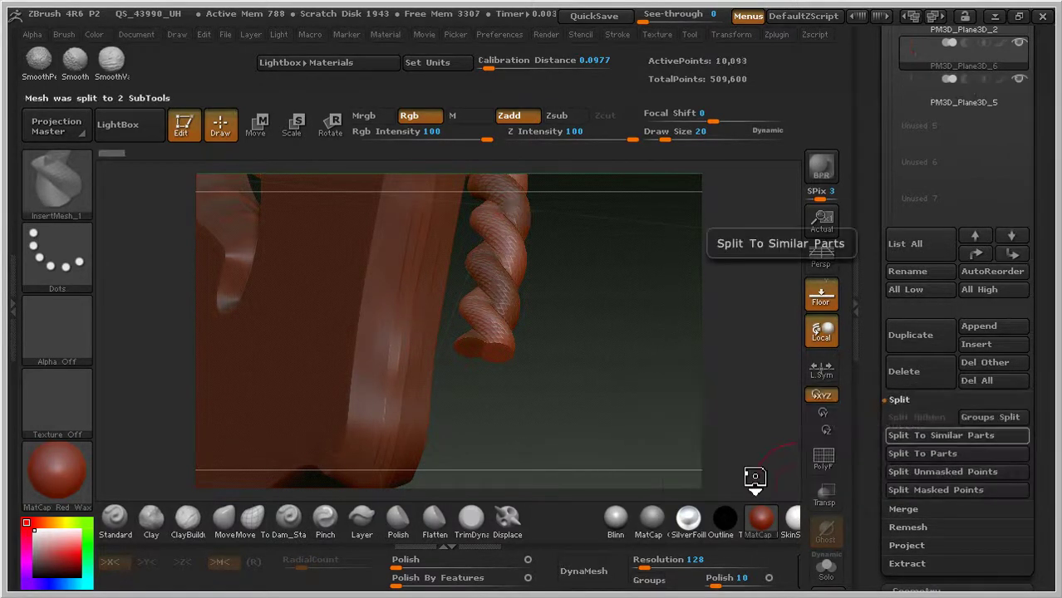
# - Using the Move brush at Draw Size 86, pull the ends of the two strands apart at the wire's lower tip
pyautogui.moveTo(625, 358); pyautogui.dragTo(493, 335)
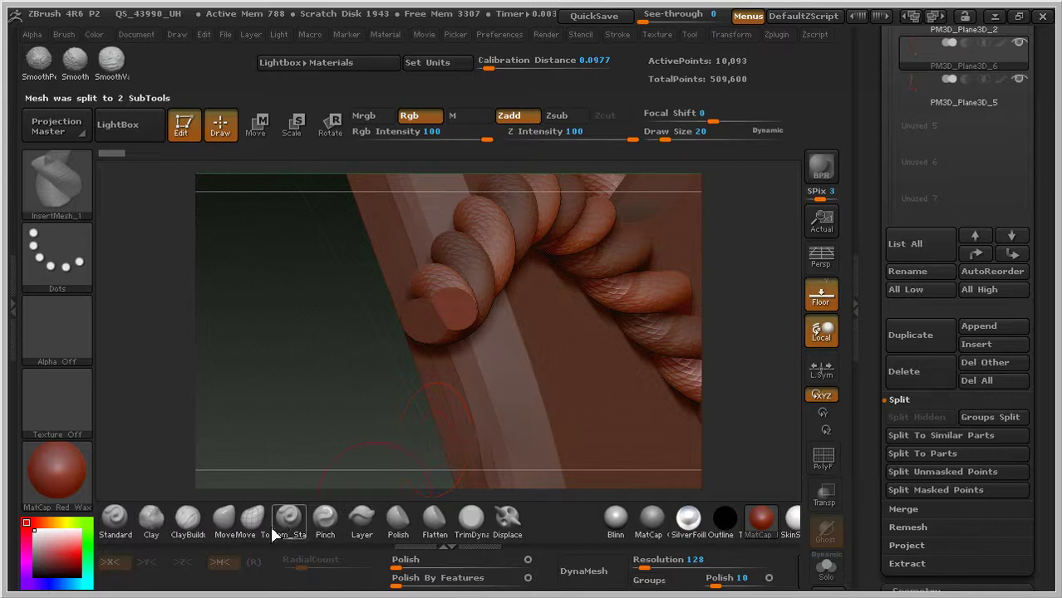
pyautogui.click(222, 522)
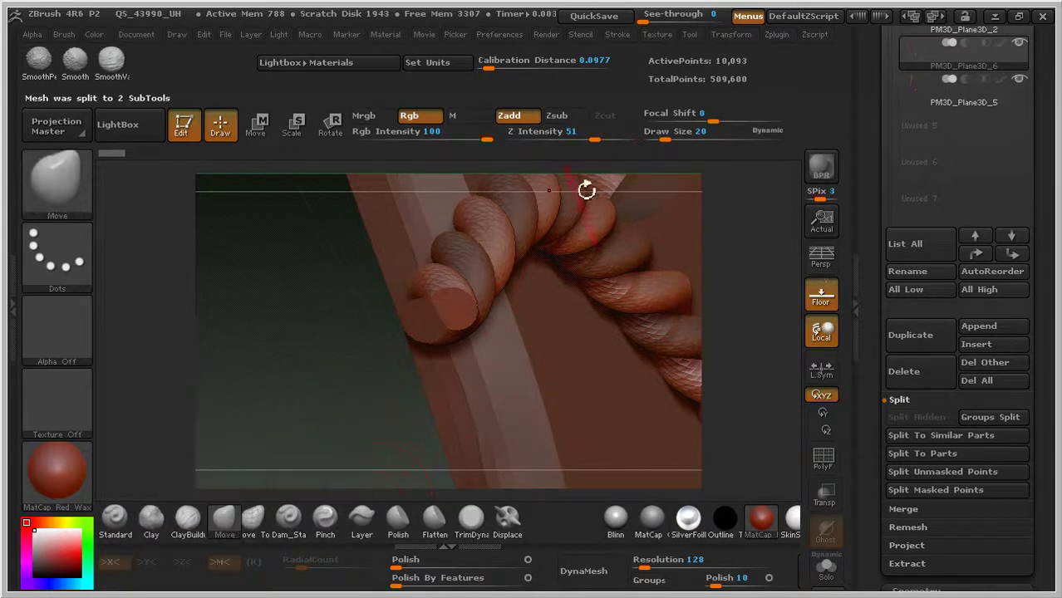
pyautogui.moveTo(667, 140); pyautogui.dragTo(686, 140)
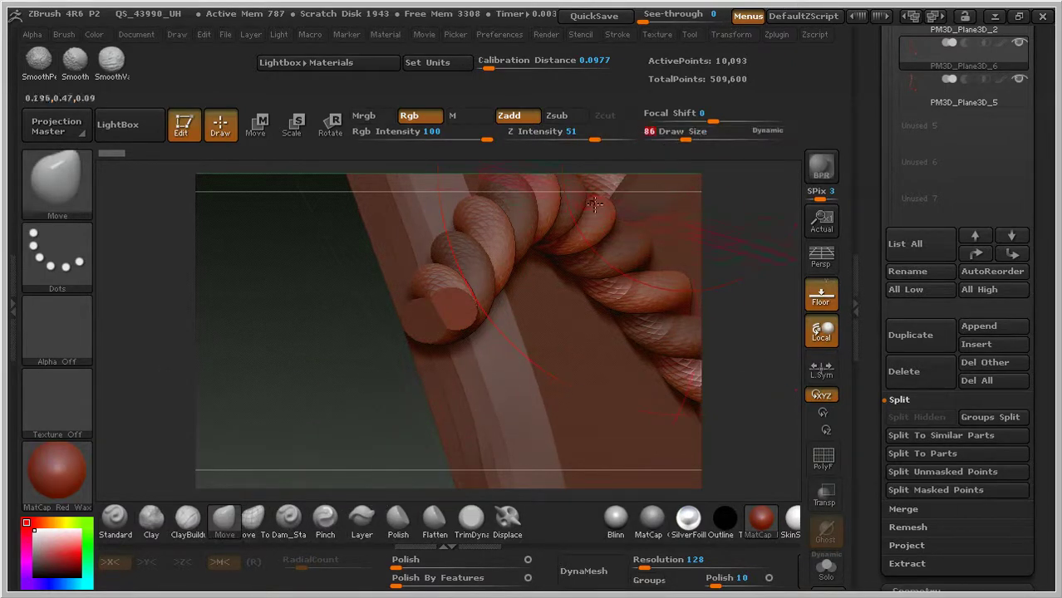
pyautogui.moveTo(461, 301)
pyautogui.mouseDown()
pyautogui.moveTo(437, 272)
pyautogui.moveTo(305, 251)
pyautogui.mouseUp()
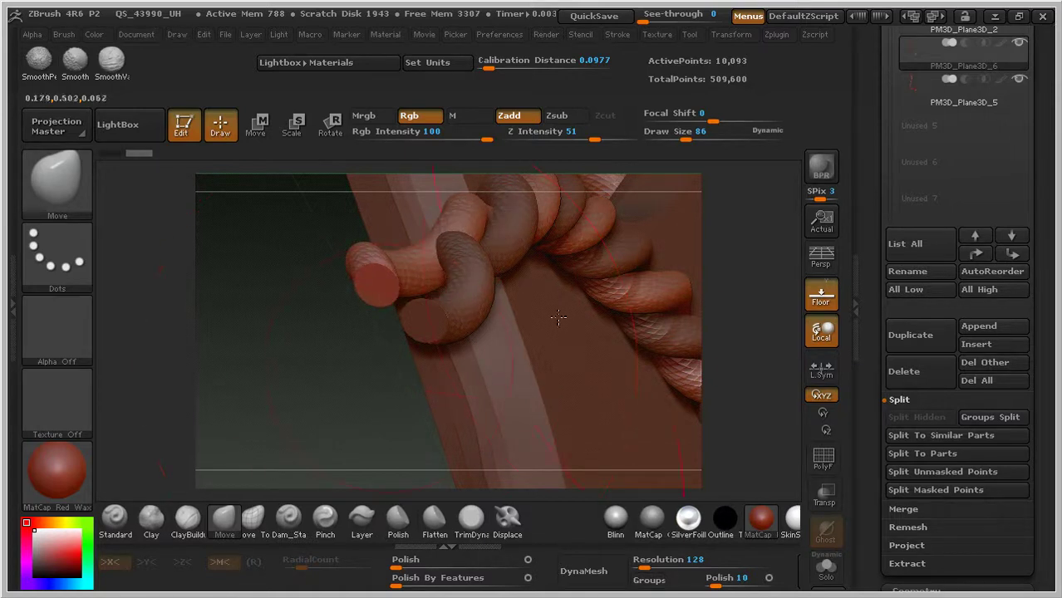
pyautogui.keyDown('alt'); pyautogui.click(444, 330); pyautogui.keyUp('alt')
pyautogui.moveTo(443, 330); pyautogui.dragTo(458, 384)
# - Set Draw Size to 30 and taper the tip of the selected strand nearest the anchor with the Pinch brush
pyautogui.moveTo(558, 326); pyautogui.dragTo(568, 414, button='right')
pyautogui.moveTo(583, 414)
pyautogui.mouseDown()
pyautogui.moveTo(587, 288)
pyautogui.moveTo(619, 219)
pyautogui.mouseUp()
pyautogui.press('ctrl')
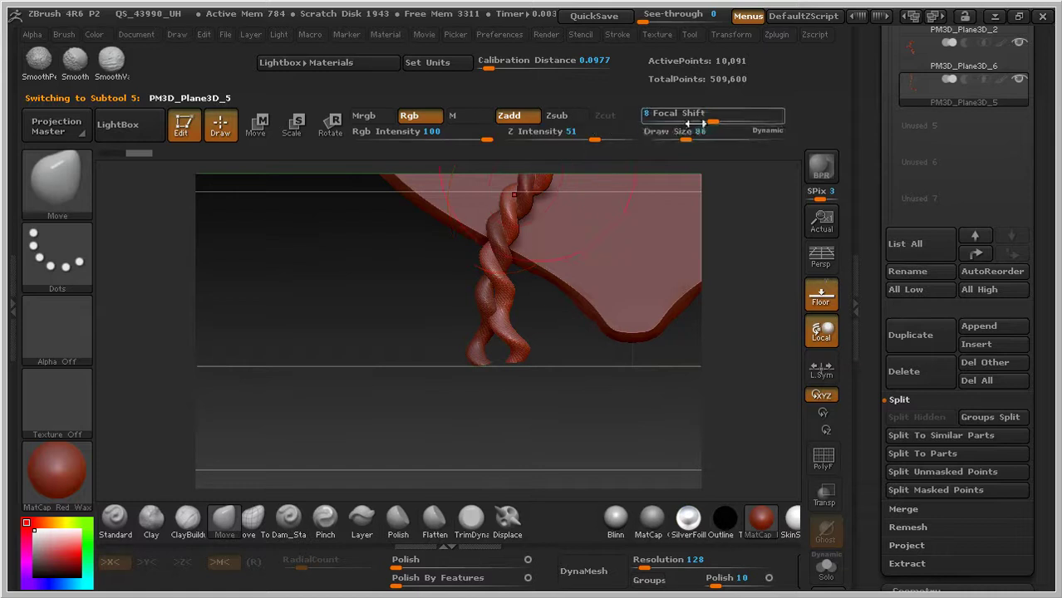
pyautogui.moveTo(694, 147); pyautogui.dragTo(670, 148)
pyautogui.keyDown('ctrl'); pyautogui.moveTo(301, 373); pyautogui.dragTo(337, 417, button='right'); pyautogui.keyUp('ctrl')
pyautogui.keyDown('alt'); pyautogui.moveTo(524, 424); pyautogui.dragTo(541, 315, button='right'); pyautogui.keyUp('alt')
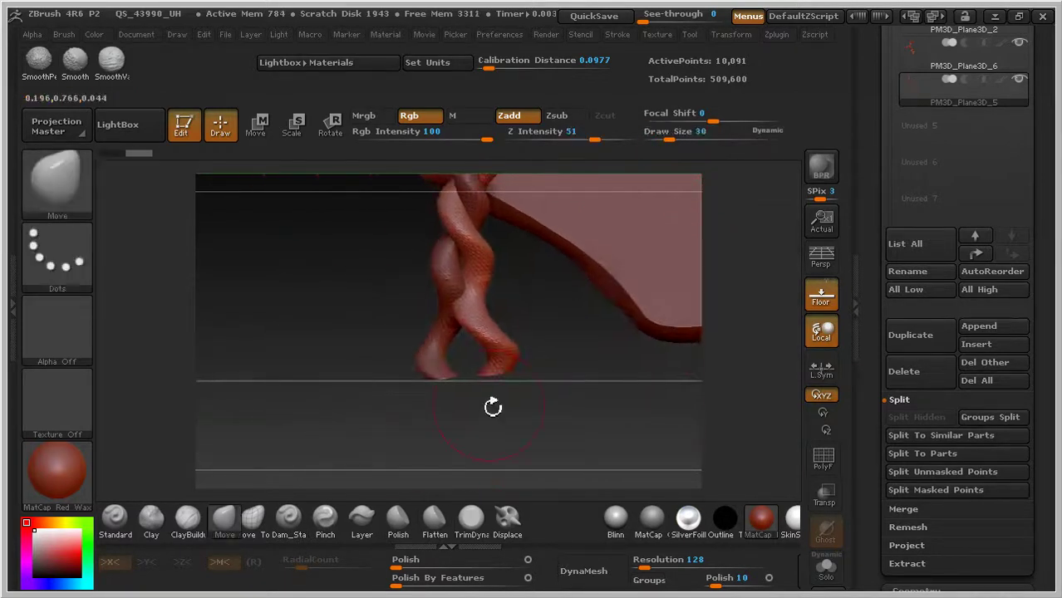
pyautogui.click(325, 519)
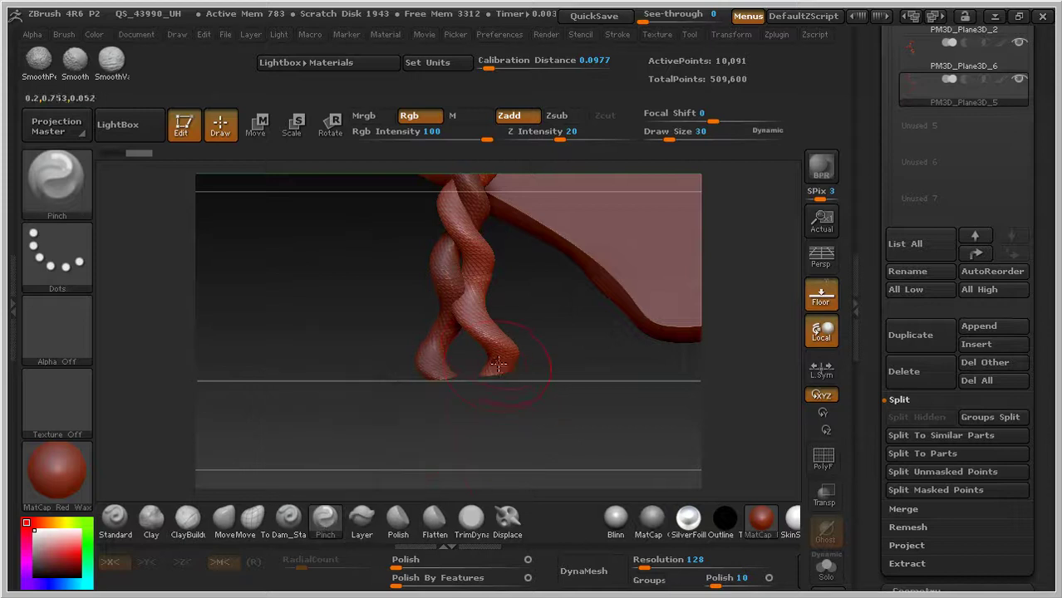
pyautogui.moveTo(495, 352); pyautogui.dragTo(498, 399)
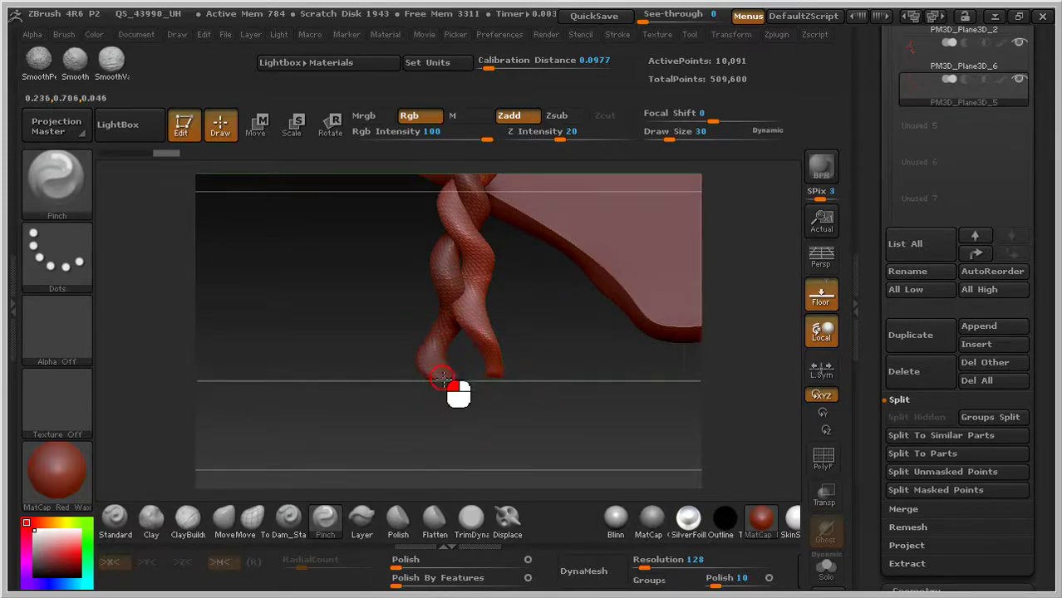
# - Undo the stray pinch stroke, select the other strand, and taper its flared tip with the Pinch brush
pyautogui.moveTo(443, 372); pyautogui.dragTo(453, 364)
pyautogui.hotkey('ctrl', 'z')
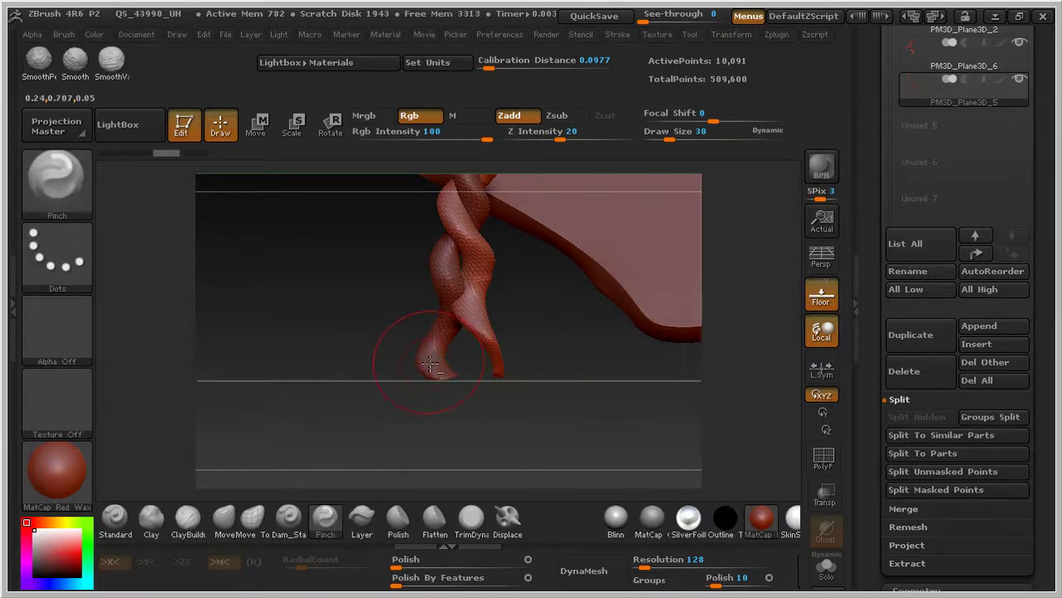
pyautogui.keyDown('alt'); pyautogui.click(430, 363); pyautogui.keyUp('alt')
pyautogui.moveTo(430, 356); pyautogui.dragTo(437, 374)
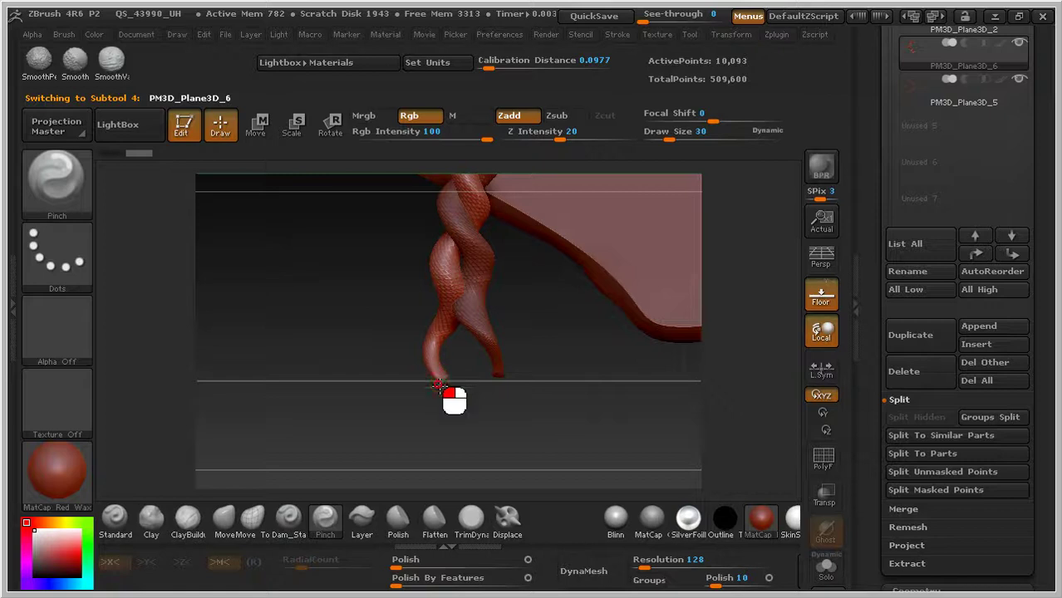
# - Inspect the wire wrapped around the whole anchor, including its frayed lower tip, from the front and the back
pyautogui.keyDown('ctrl'); pyautogui.moveTo(581, 426); pyautogui.dragTo(505, 185, button='right'); pyautogui.keyUp('ctrl')
pyautogui.keyDown('ctrl'); pyautogui.moveTo(623, 304); pyautogui.dragTo(604, 193, button='right'); pyautogui.keyUp('ctrl')
pyautogui.keyDown('alt'); pyautogui.moveTo(626, 230); pyautogui.dragTo(605, 334, button='right'); pyautogui.keyUp('alt')
pyautogui.keyDown('ctrl'); pyautogui.moveTo(593, 296); pyautogui.dragTo(607, 334, button='right'); pyautogui.keyUp('ctrl')
pyautogui.keyDown('alt'); pyautogui.moveTo(655, 342); pyautogui.dragTo(489, 352); pyautogui.keyUp('alt')
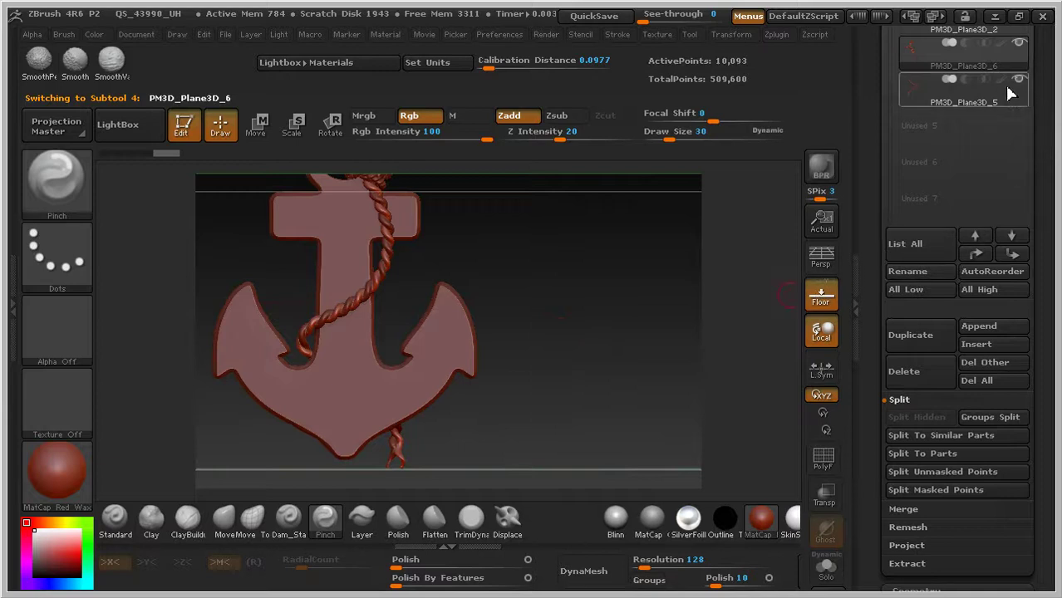
pyautogui.moveTo(1044, 128); pyautogui.dragTo(1054, 230)
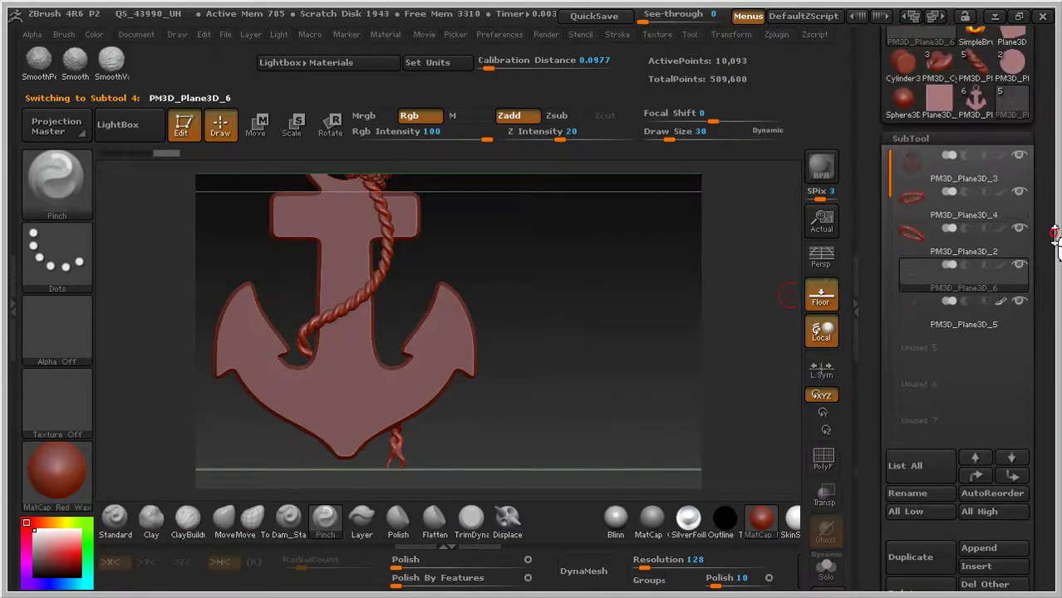
pyautogui.click(989, 166)
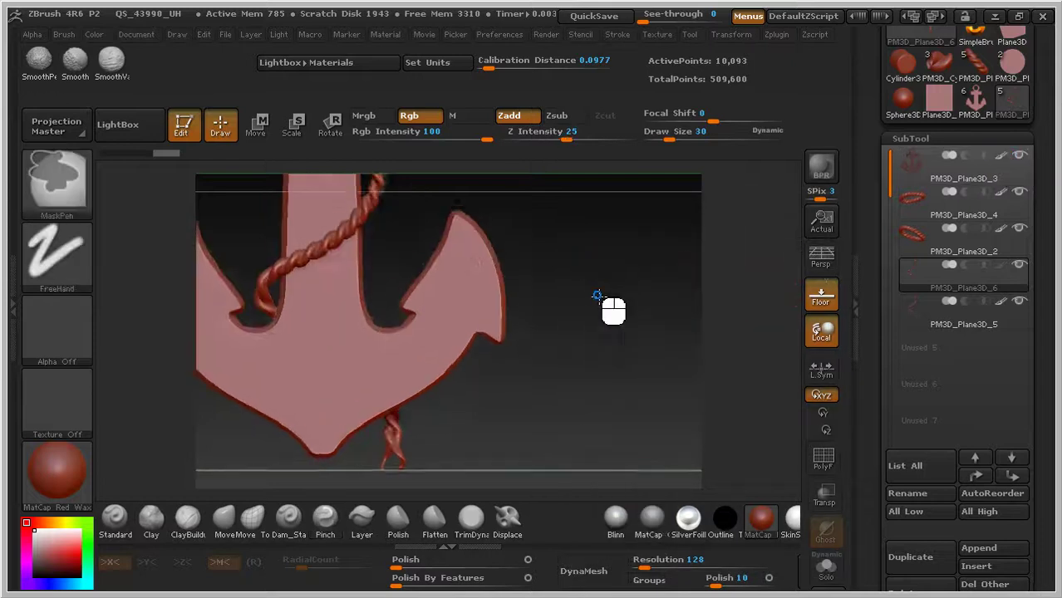
pyautogui.keyDown('ctrl'); pyautogui.moveTo(597, 296); pyautogui.dragTo(592, 321, button='right'); pyautogui.keyUp('ctrl')
pyautogui.keyDown('alt'); pyautogui.moveTo(580, 302); pyautogui.dragTo(609, 337); pyautogui.keyUp('alt')
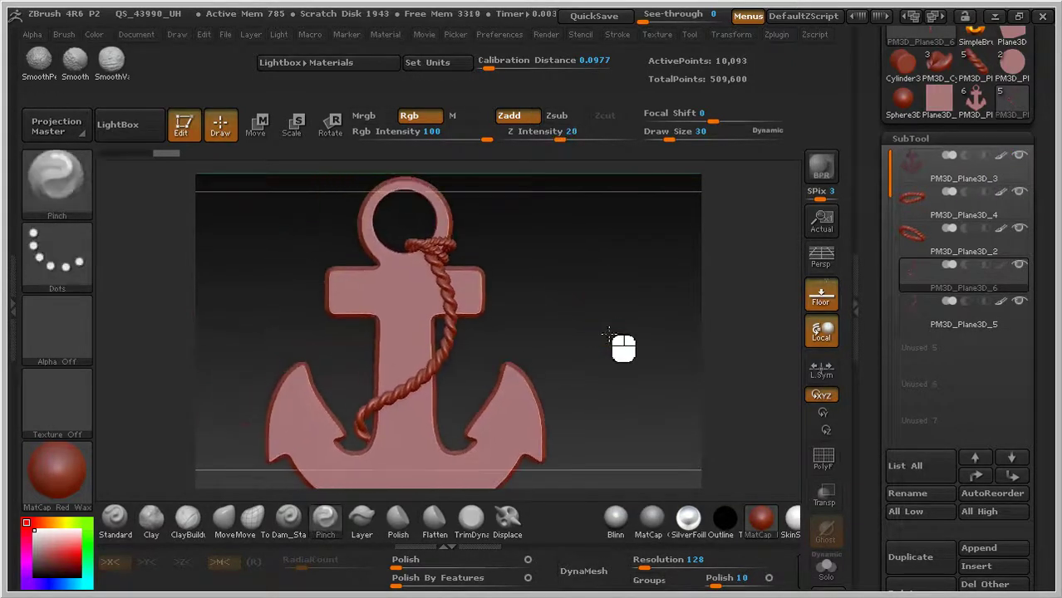
pyautogui.press('f')
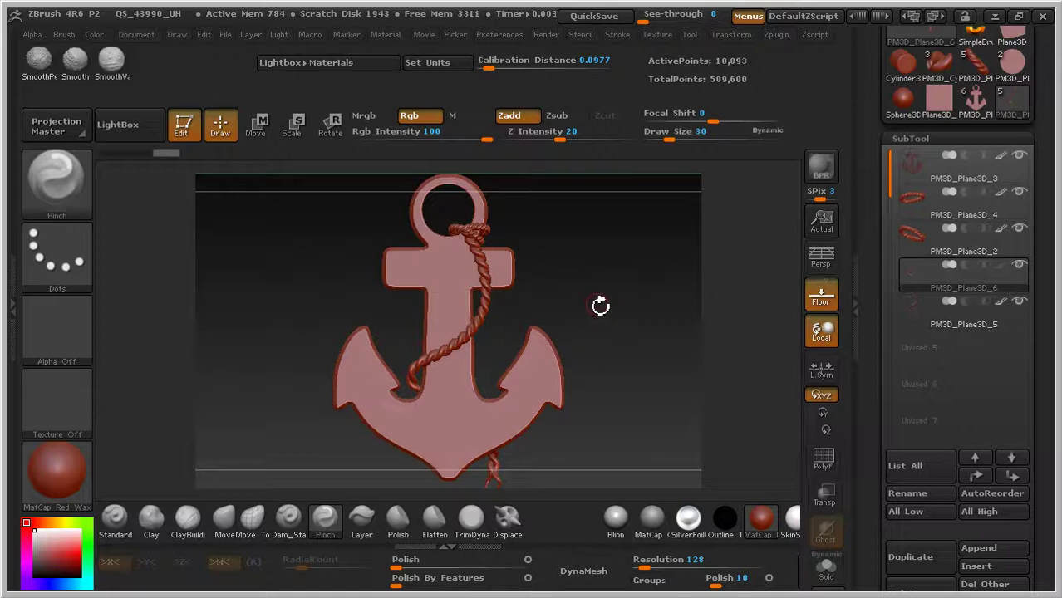
pyautogui.moveTo(581, 252)
pyautogui.mouseDown()
pyautogui.moveTo(639, 303)
pyautogui.moveTo(671, 301)
pyautogui.moveTo(587, 277)
pyautogui.mouseUp()
pyautogui.keyDown('ctrl'); pyautogui.moveTo(588, 277); pyautogui.dragTo(659, 344, button='right'); pyautogui.keyUp('ctrl')
pyautogui.moveTo(649, 363); pyautogui.dragTo(498, 379)
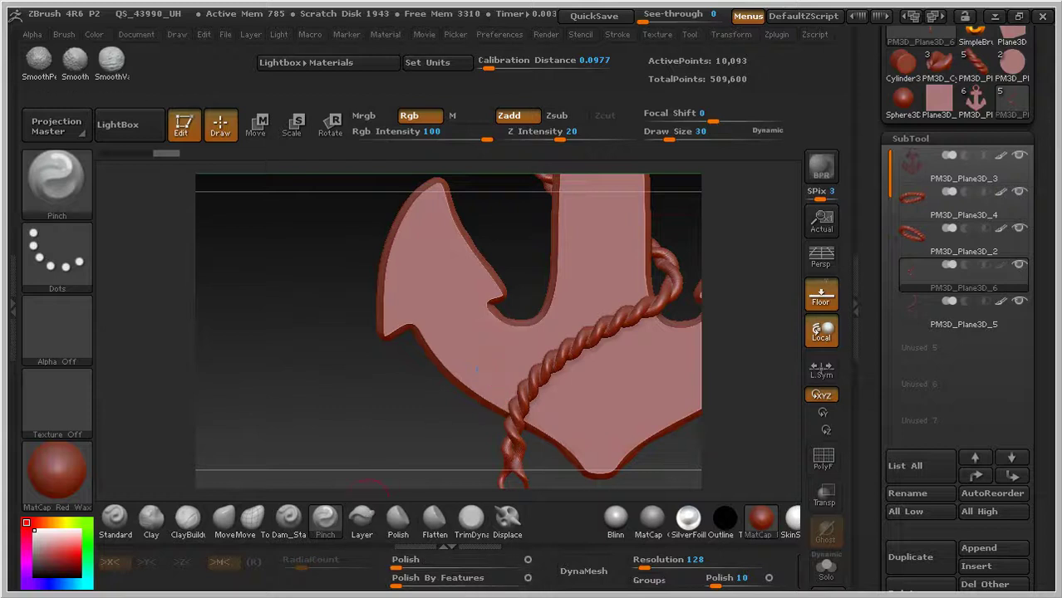